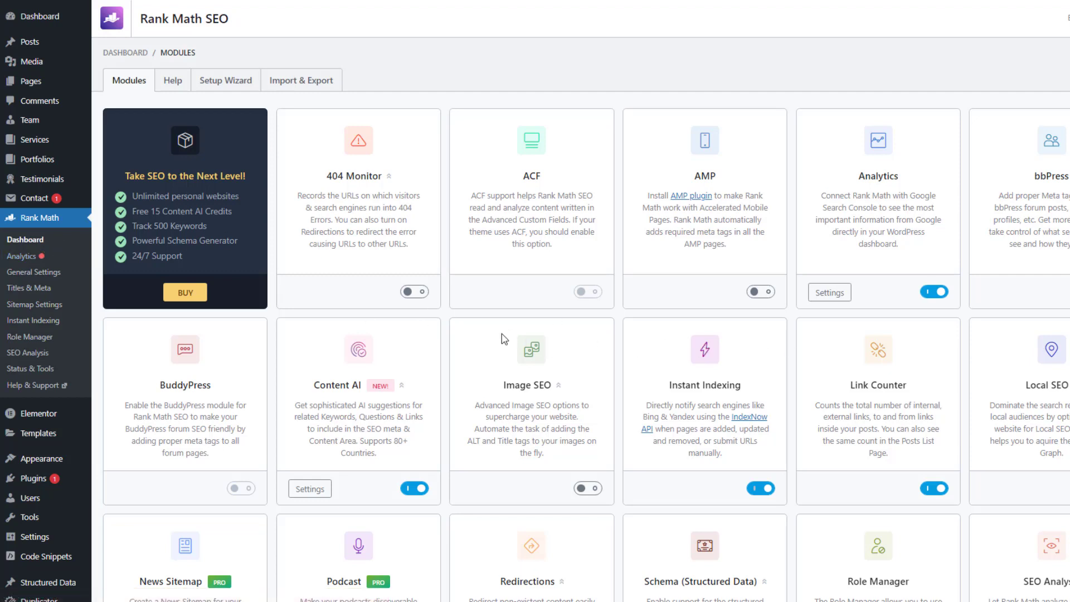
Enable the 404 Monitor module, and start connecting a Rank Math account from the Analytics page.
left_click(420, 296)
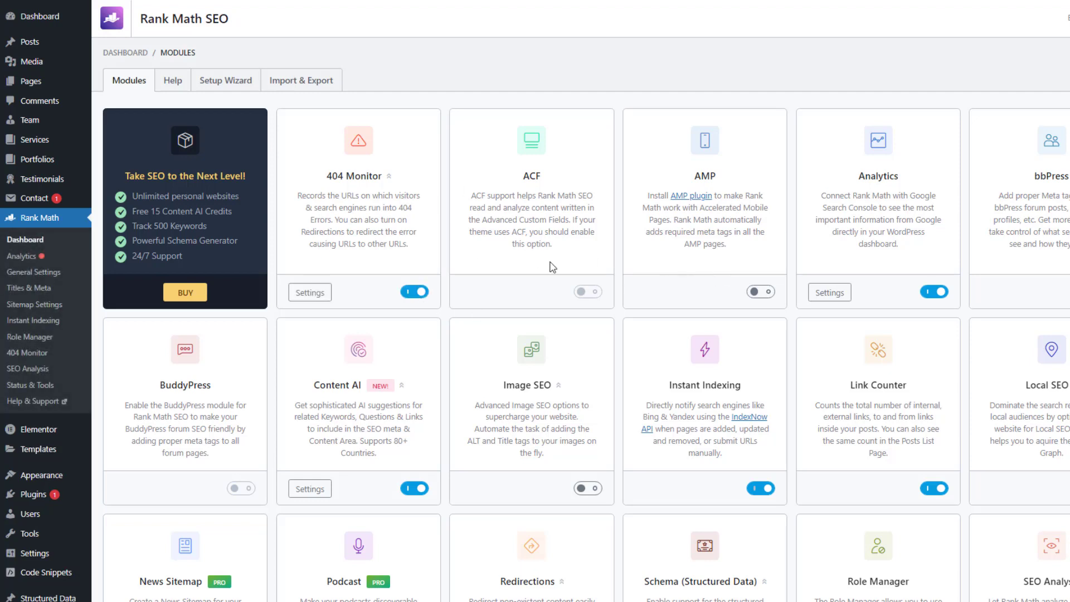
left_click(42, 264)
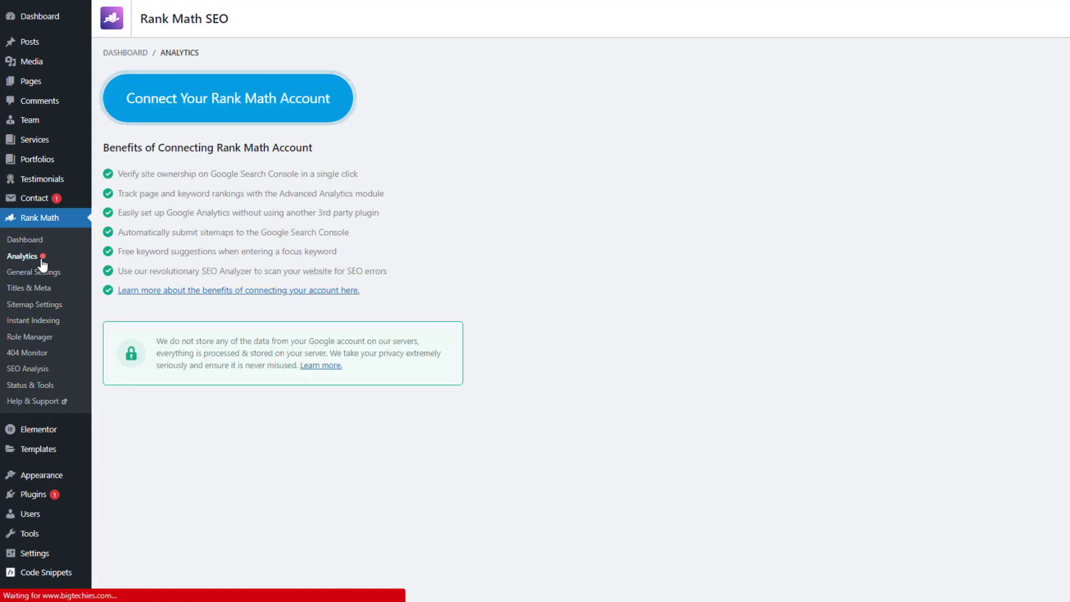
left_click(264, 120)
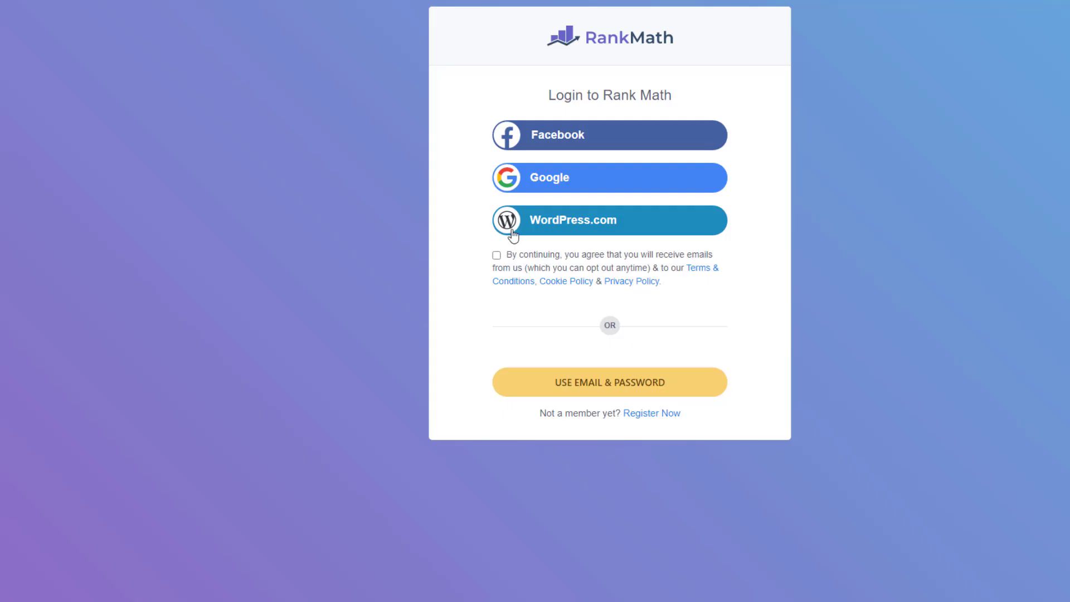
Open the Rank Math free account registration form and look at its name field without filling it in.
left_click(641, 414)
left_click(636, 343)
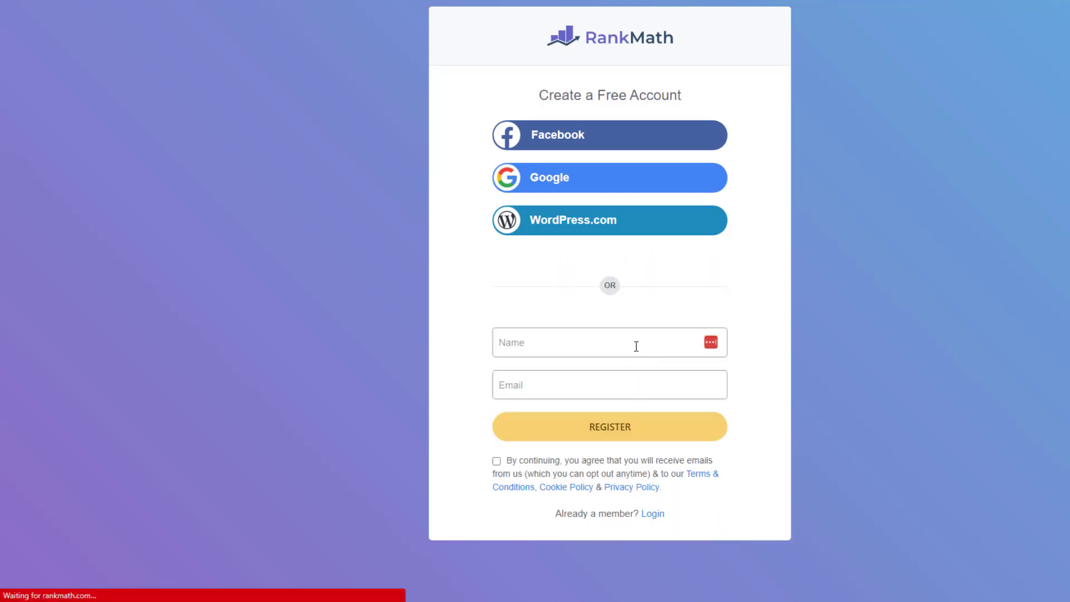
left_click(635, 344)
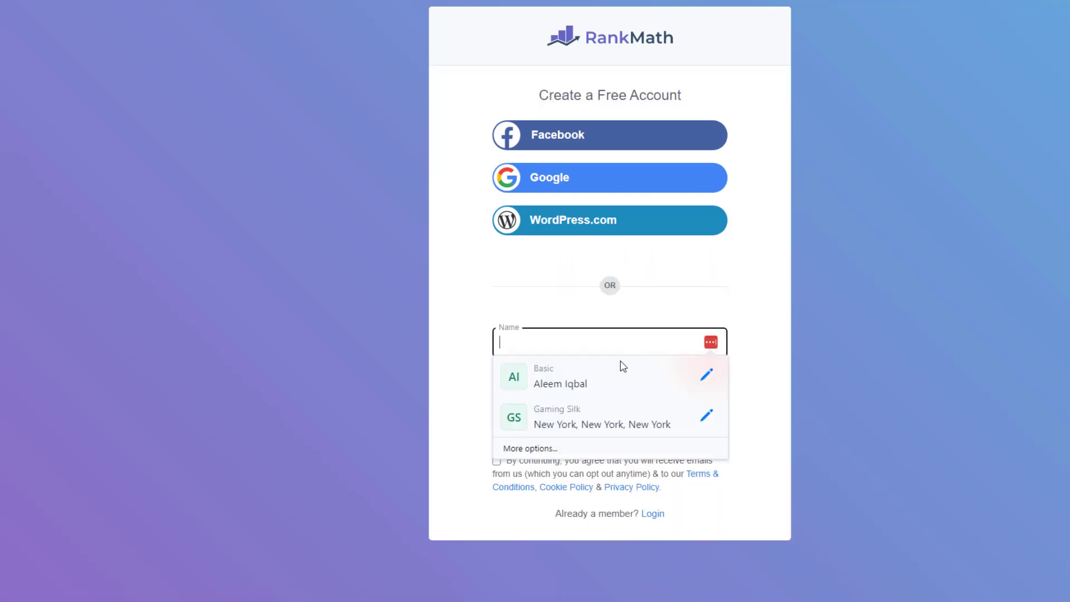
key("Escape")
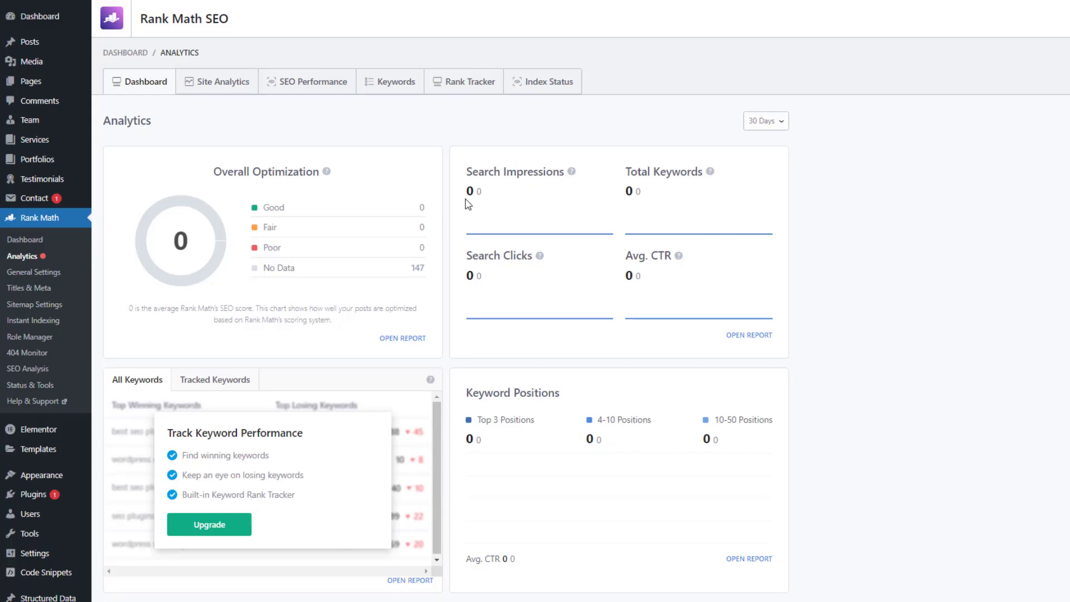
Review the Analytics dashboard and the Site Analytics, SEO Performance, Keywords, Rank Tracker and Index Status reports.
scroll(420, 208, "down", 4)
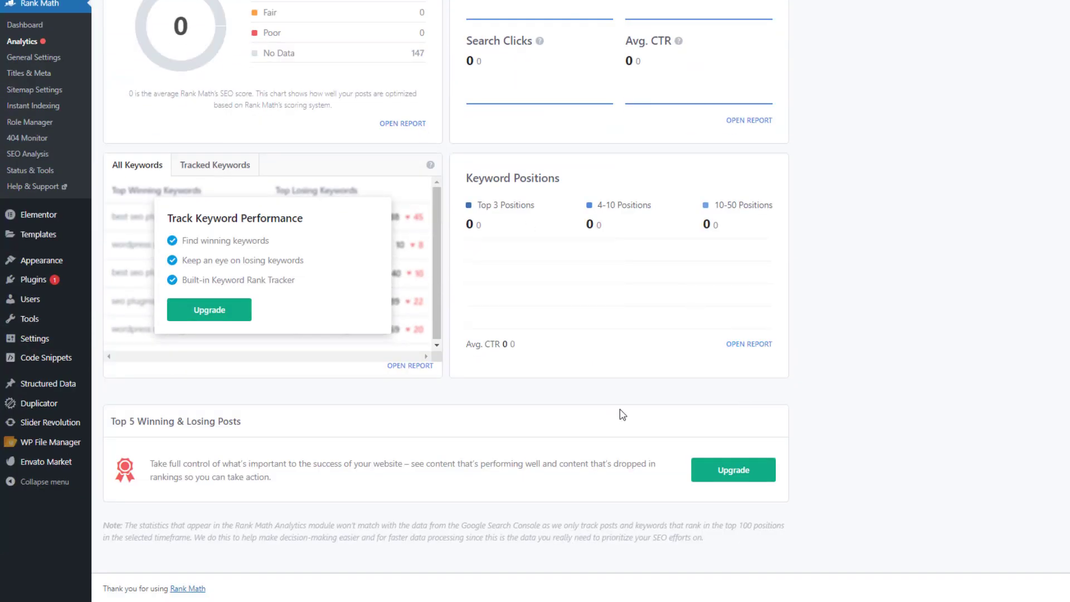
scroll(478, 351, "up", 4)
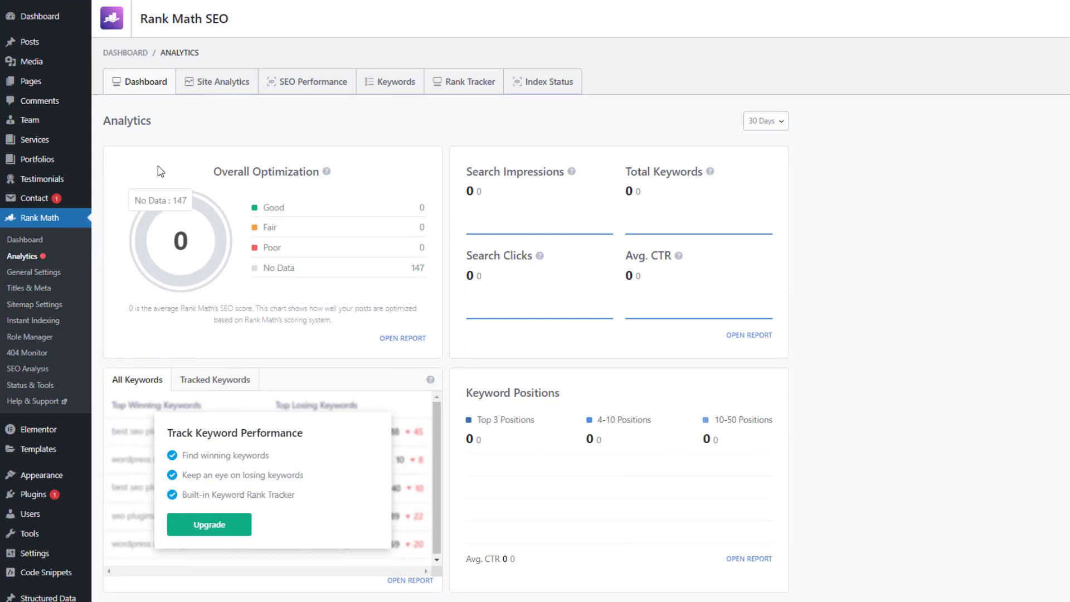
left_click(205, 87)
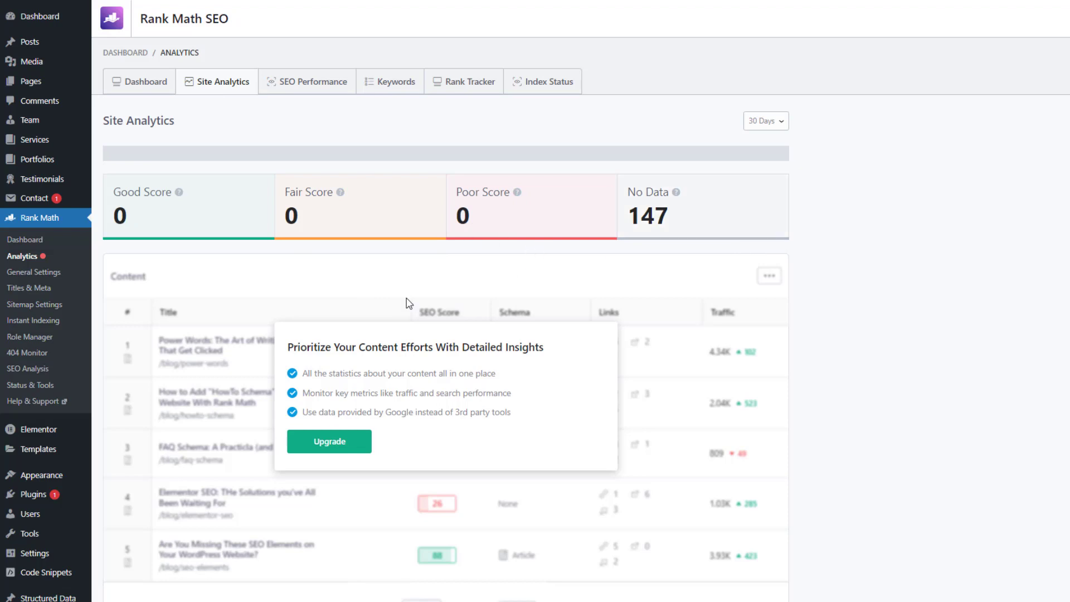
scroll(805, 463, "down", 3)
scroll(805, 455, "up", 3)
left_click(283, 73)
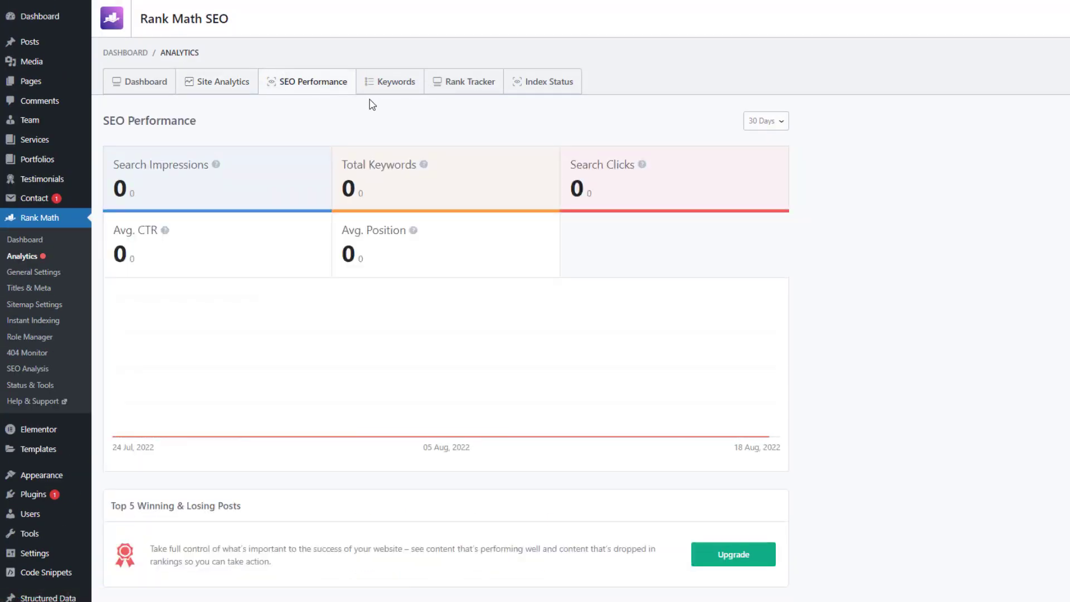
left_click(386, 95)
left_click(444, 90)
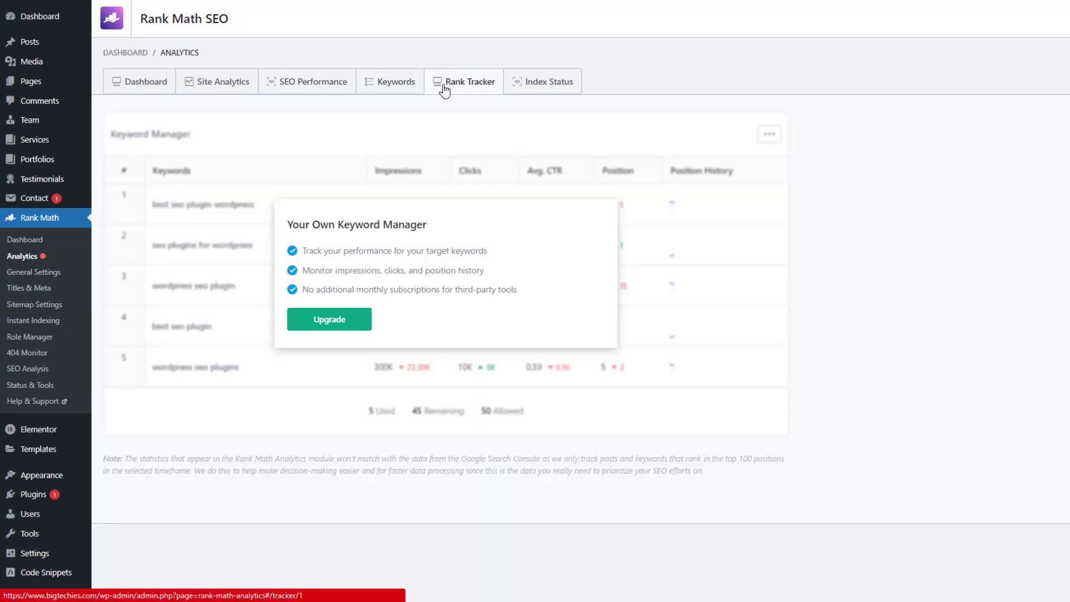
left_click(525, 97)
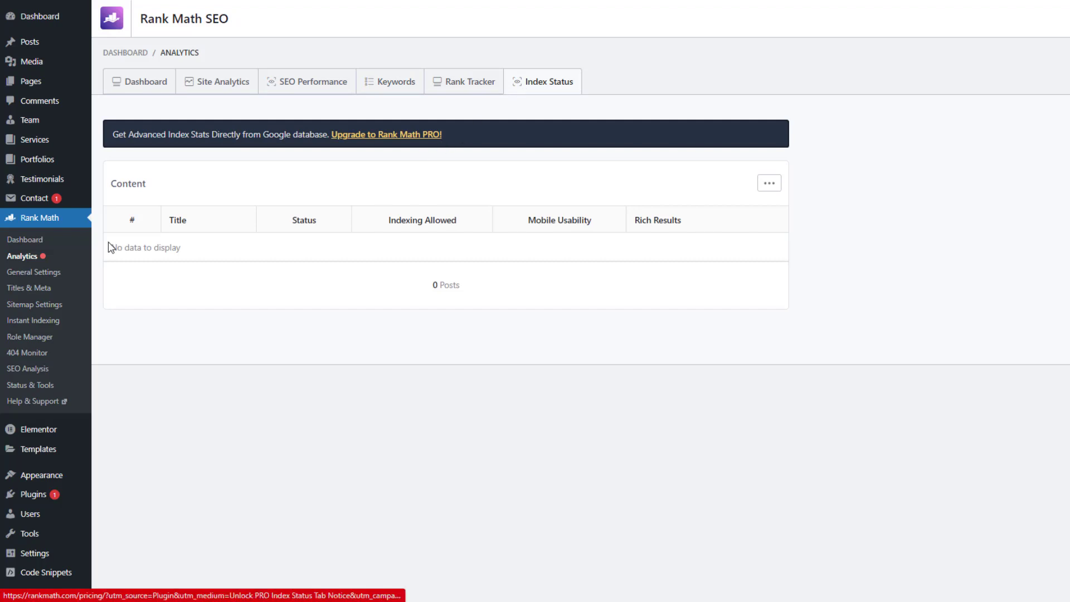
Open Rank Math's General Settings and copy the example URL example.com/category/my-category/ into the browser address bar.
left_click(51, 273)
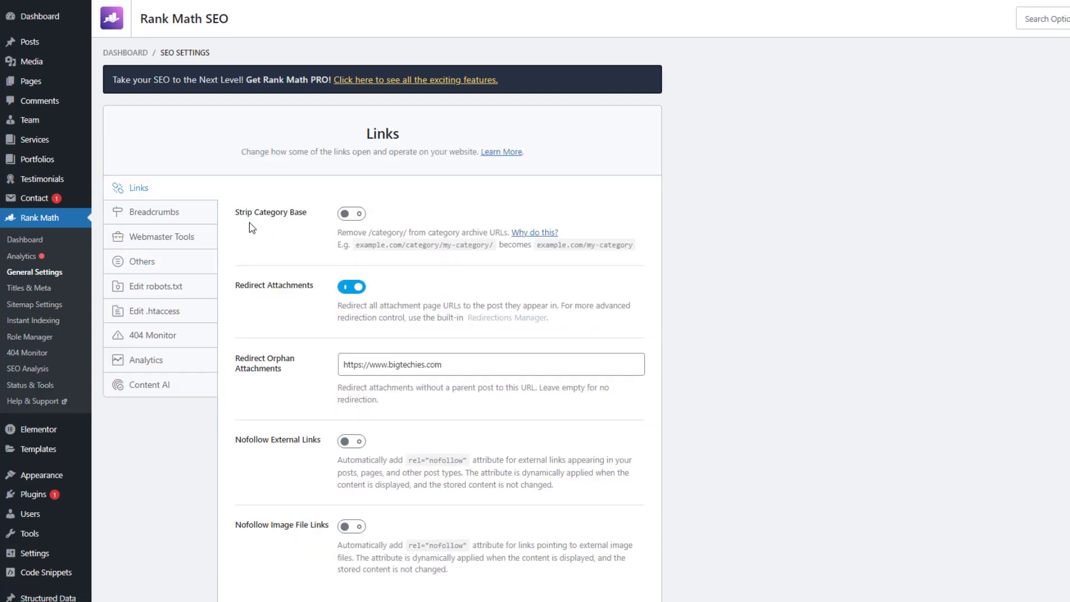
left_click_drag(357, 251, 493, 247)
key("ctrl+c")
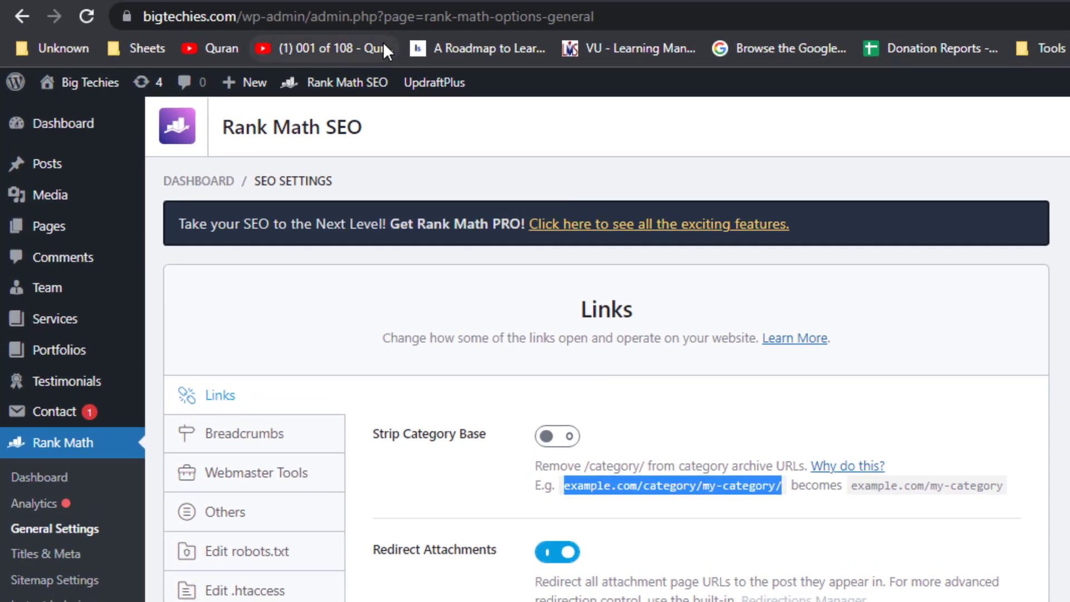
left_click(334, 17)
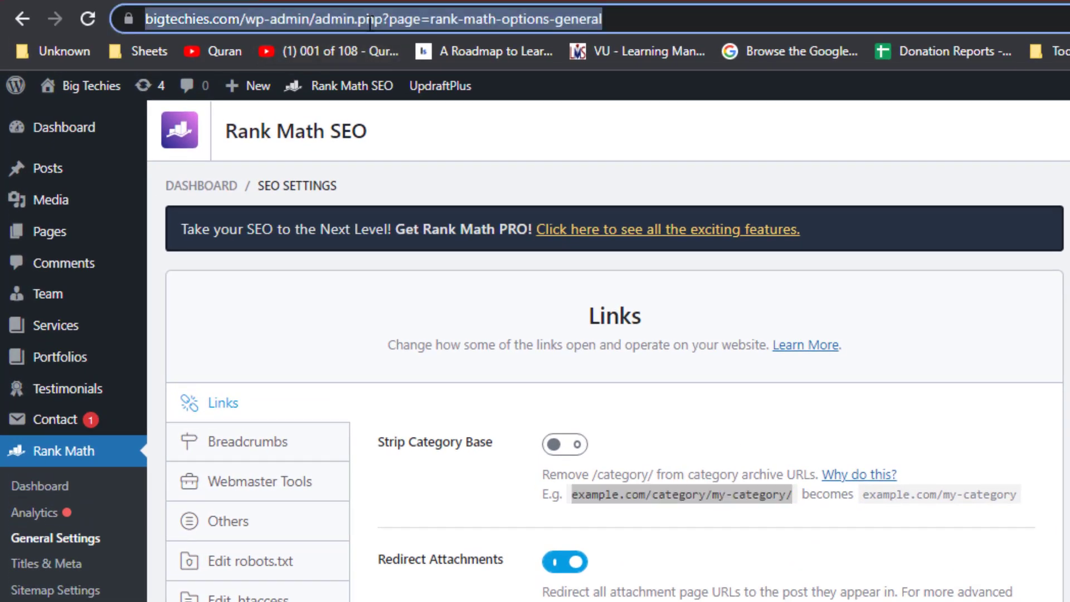
key("ctrl+v")
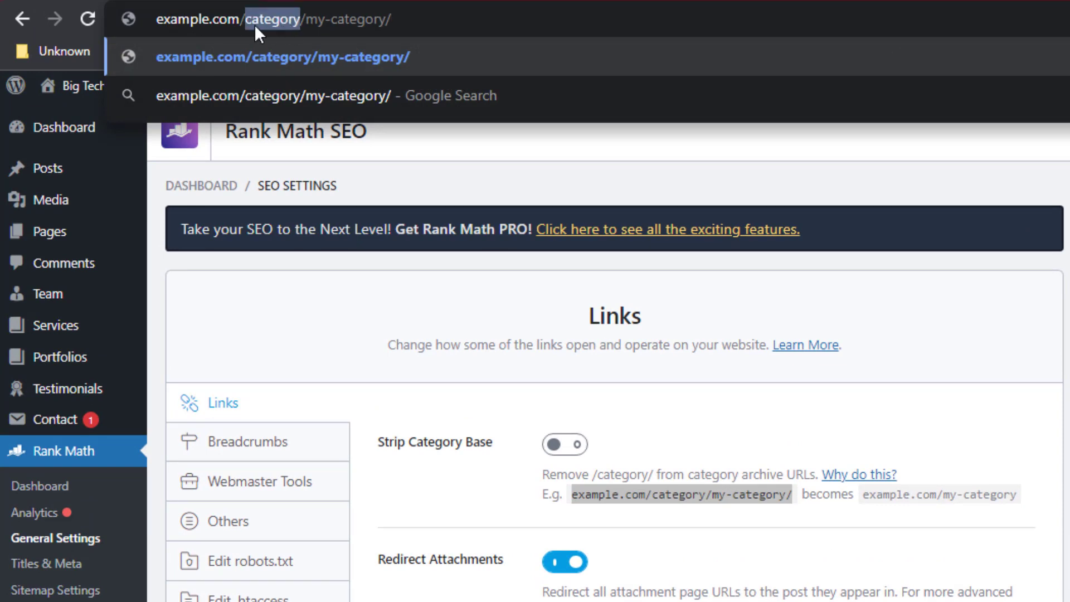
left_click_drag(246, 15, 299, 17)
Turn on Strip Category Base and shorten the example URL in the address bar to example.com/my-category/.
left_click(555, 445)
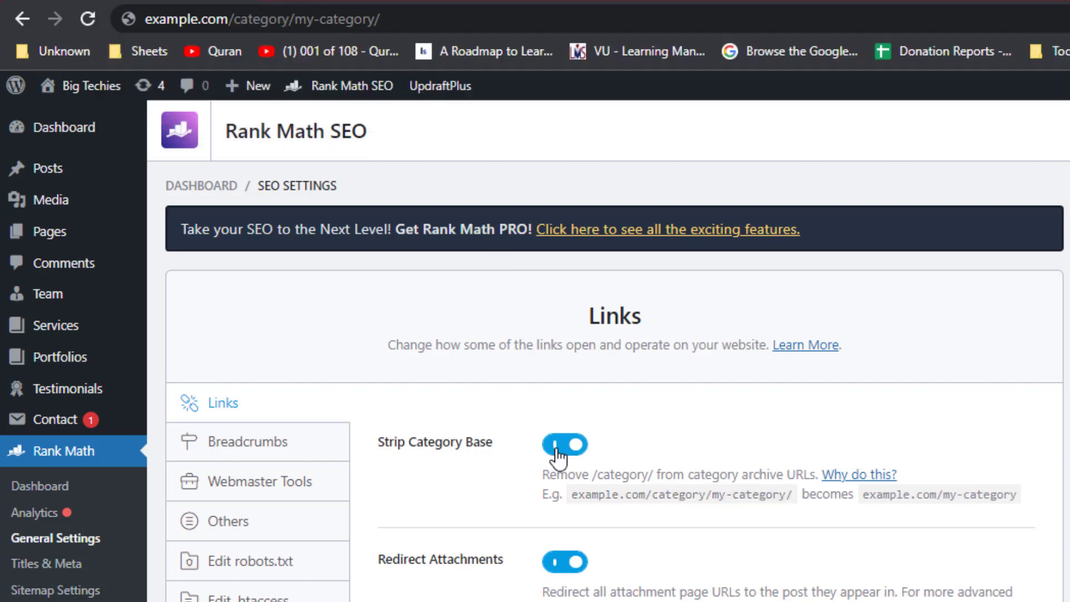
double_click(278, 20)
key("BackSpace")
key("BackSpace")
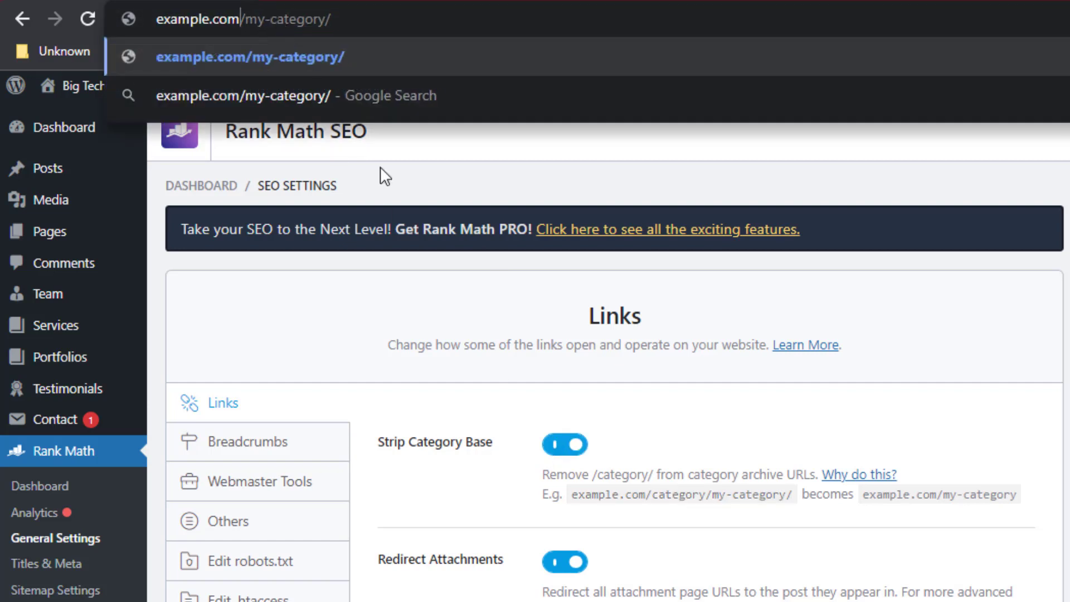
scroll(530, 335, "down", 4)
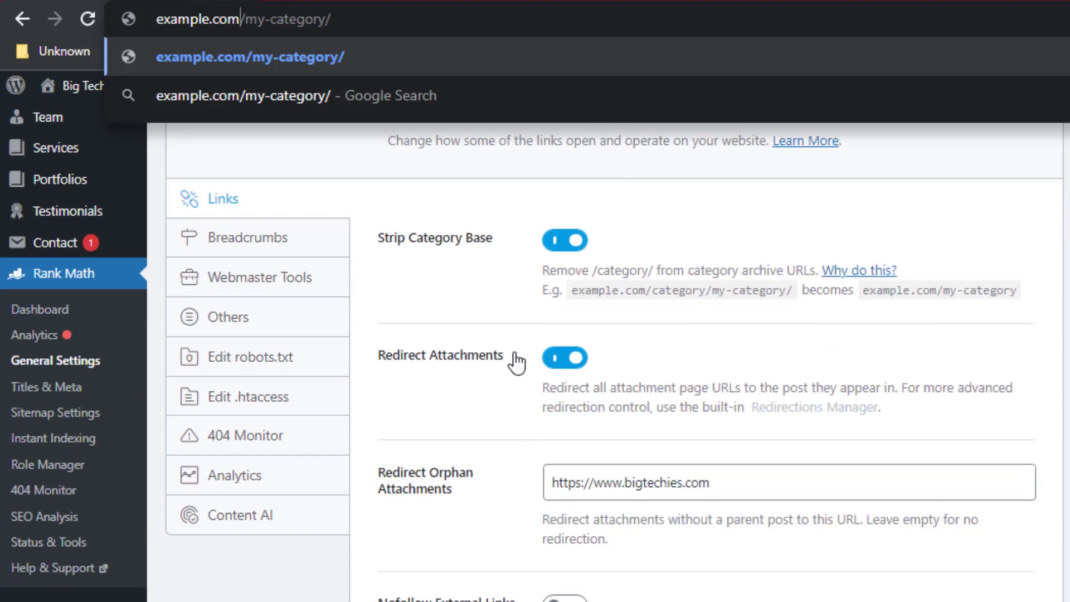
left_click(488, 315)
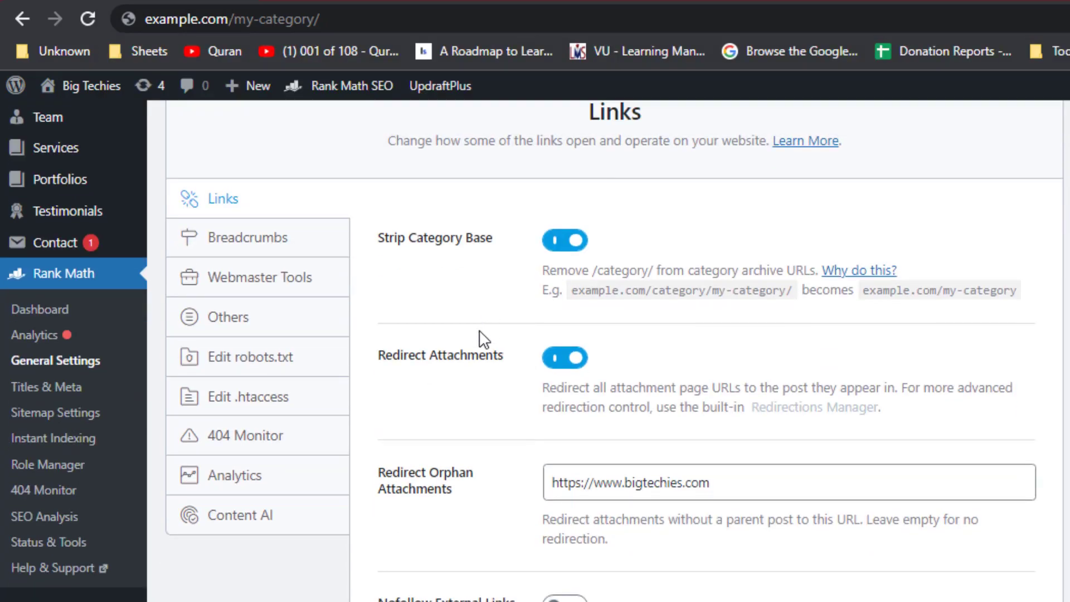
Open the Media Library and view the attachment page of the illustration10_30 image of a woman at a desk.
scroll(343, 298, "up", 4)
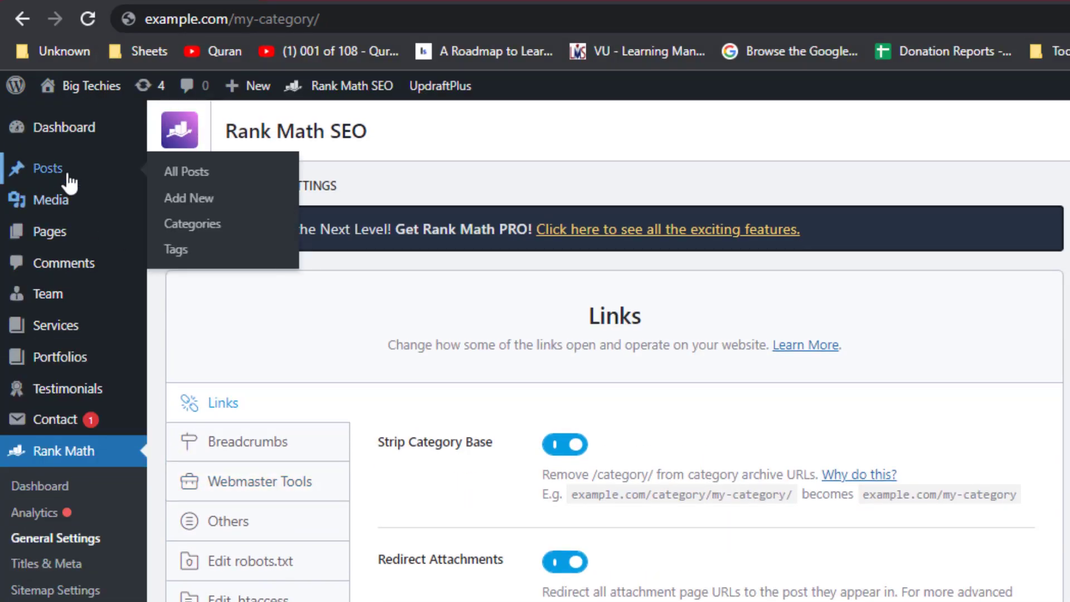
mouse_move(134, 207)
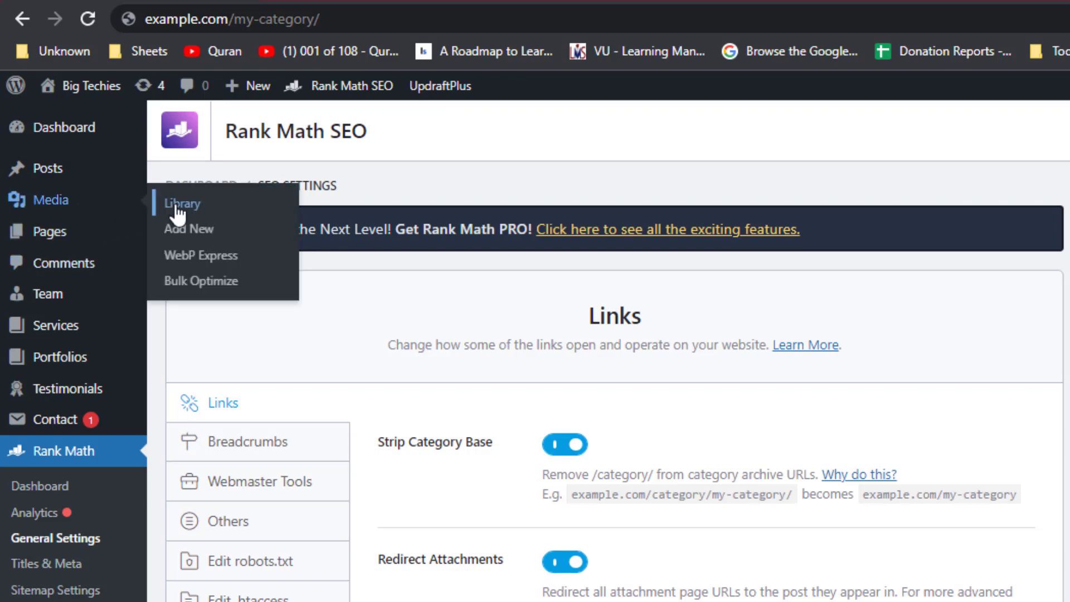
right_click(198, 212)
key("Escape")
left_click(189, 204)
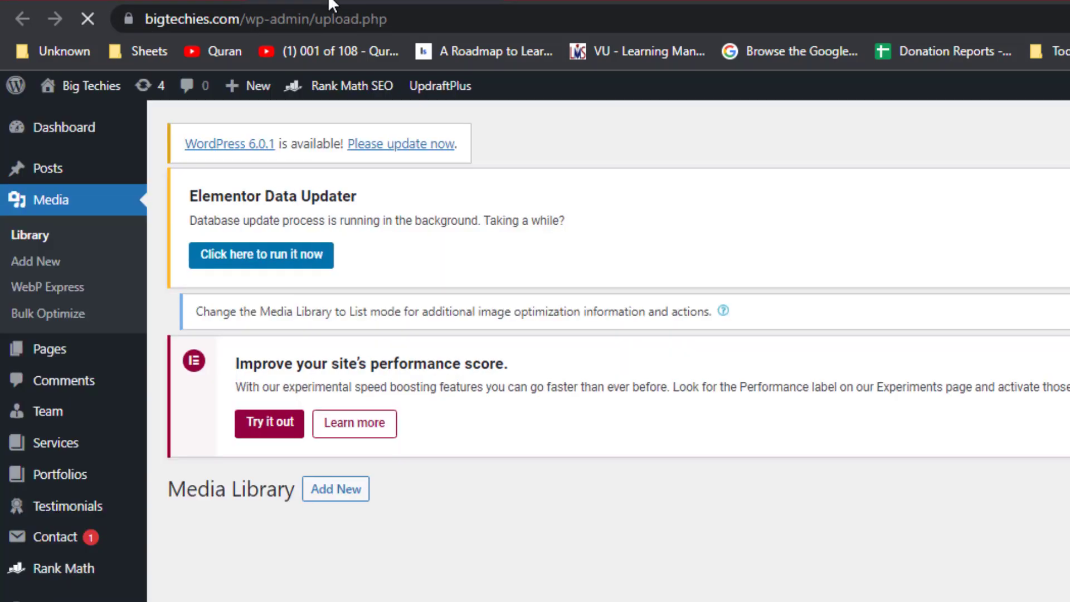
scroll(444, 398, "down", 10)
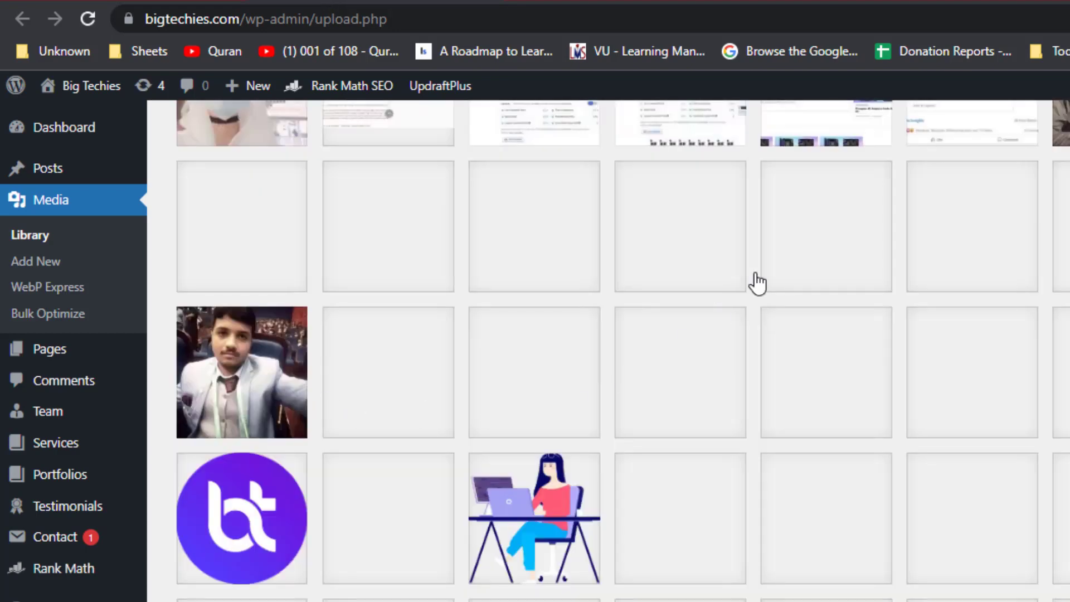
left_click(560, 515)
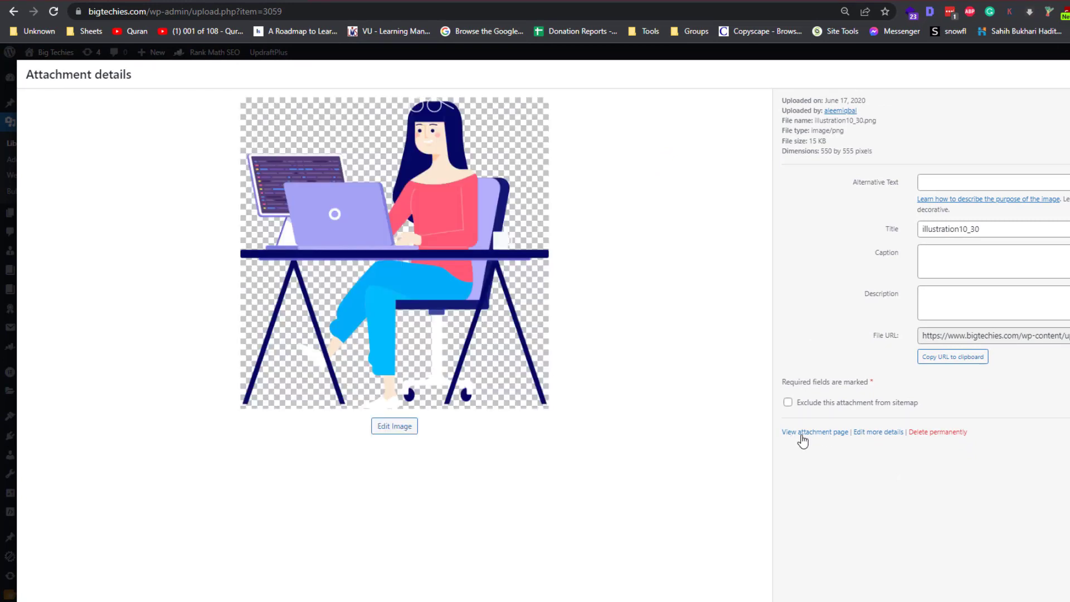
left_click(803, 433)
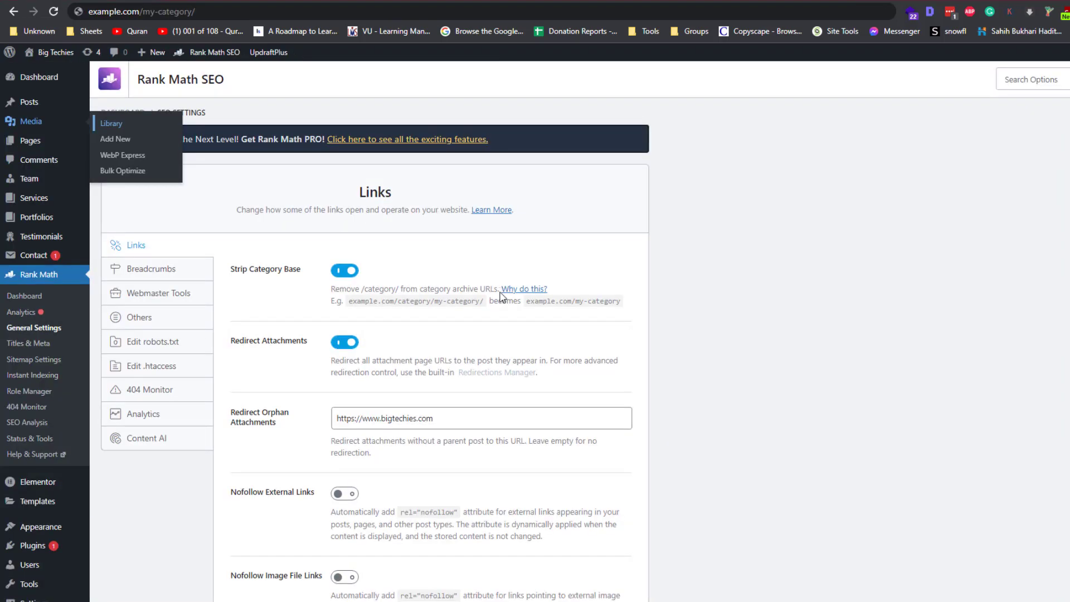
Examine the Links settings for attachment redirects, the orphan attachment URL, nofollow links and opening external links in a new tab.
scroll(635, 311, "down", 3)
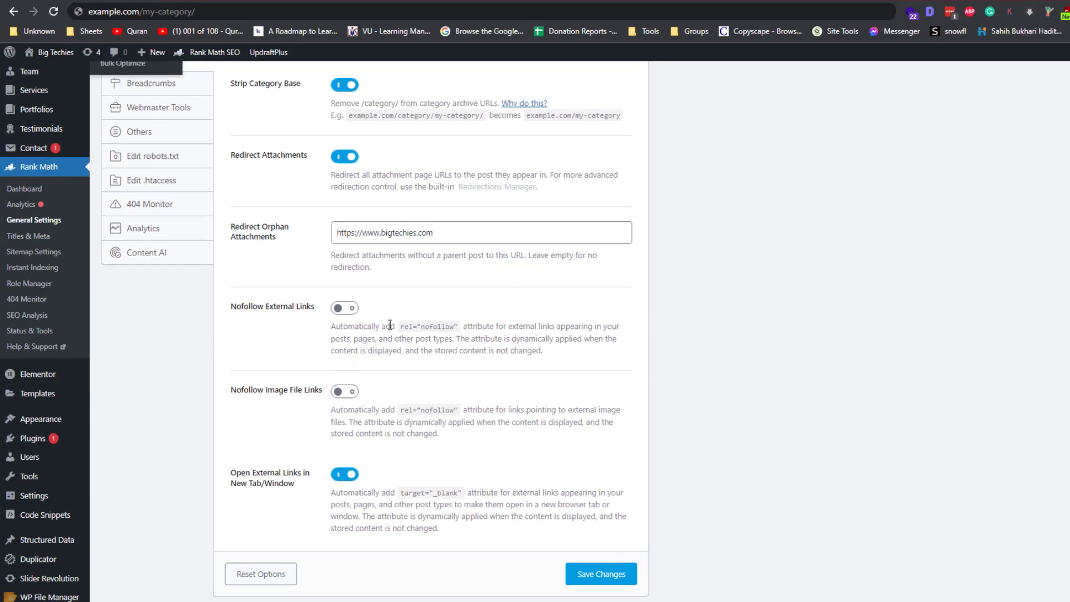
left_click_drag(329, 233, 471, 241)
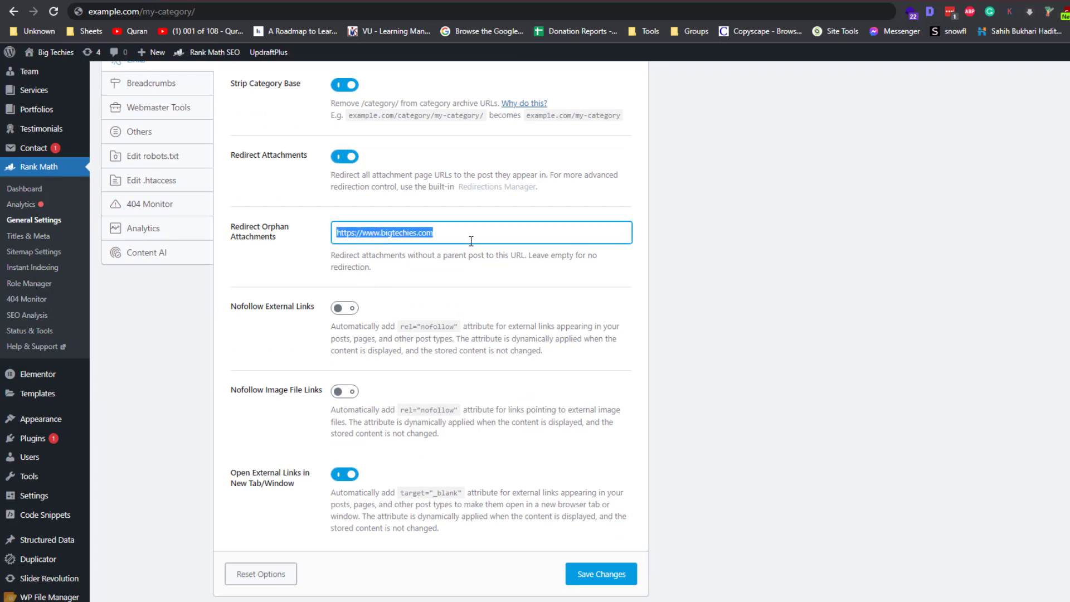
left_click(473, 241)
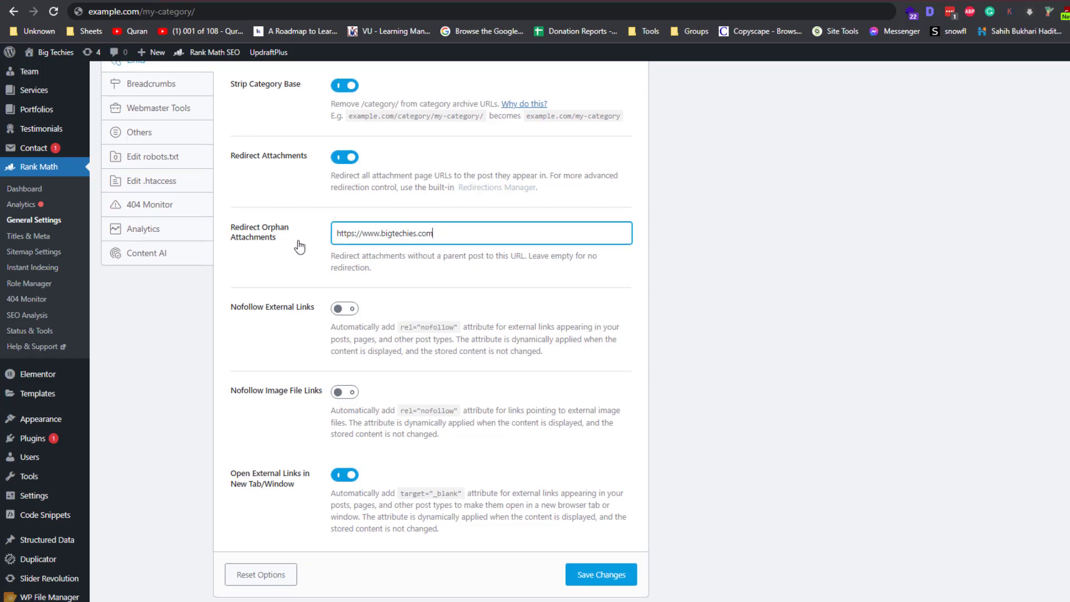
scroll(296, 239, "up", 3)
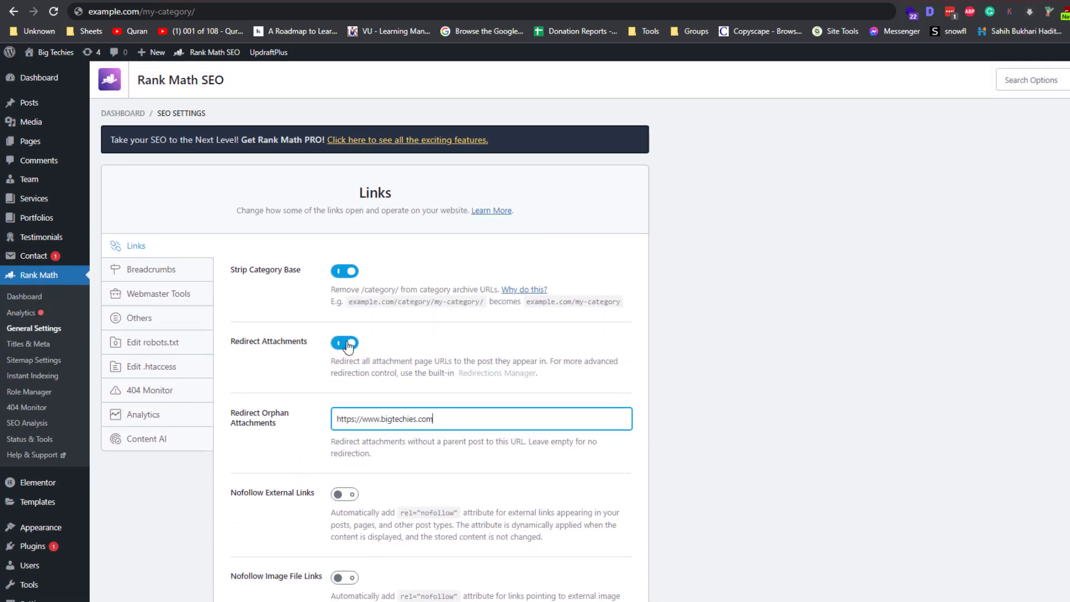
scroll(368, 290, "down", 3)
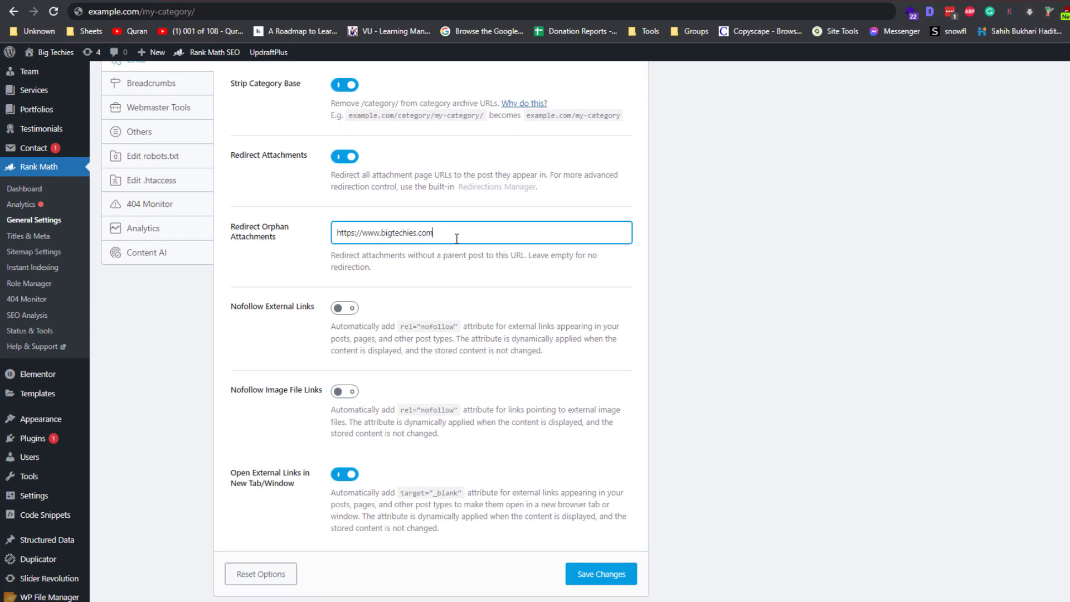
left_click_drag(461, 238, 321, 237)
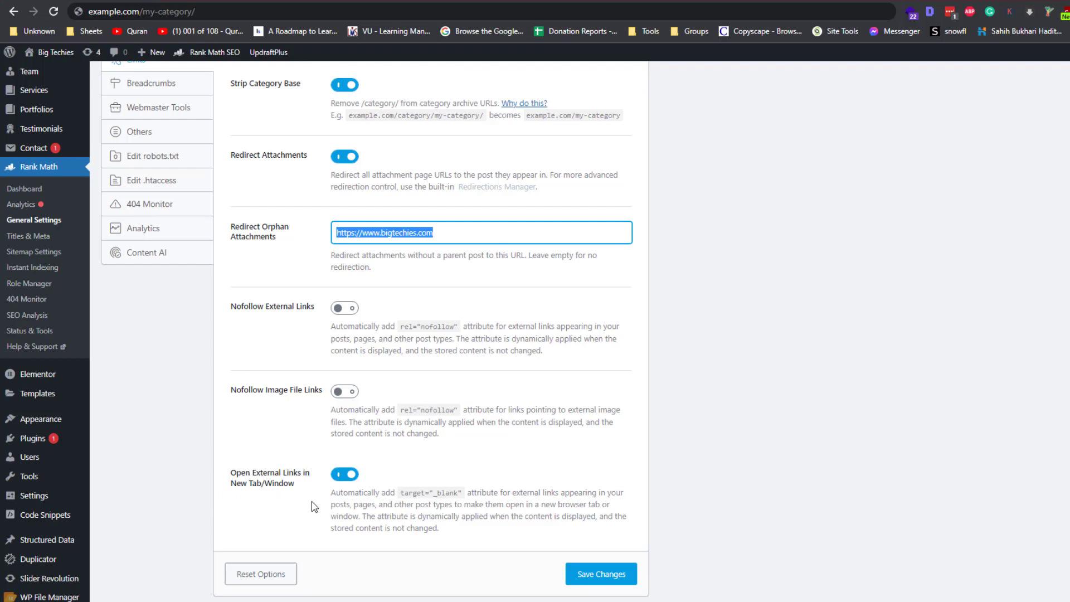
scroll(315, 507, "up", 2)
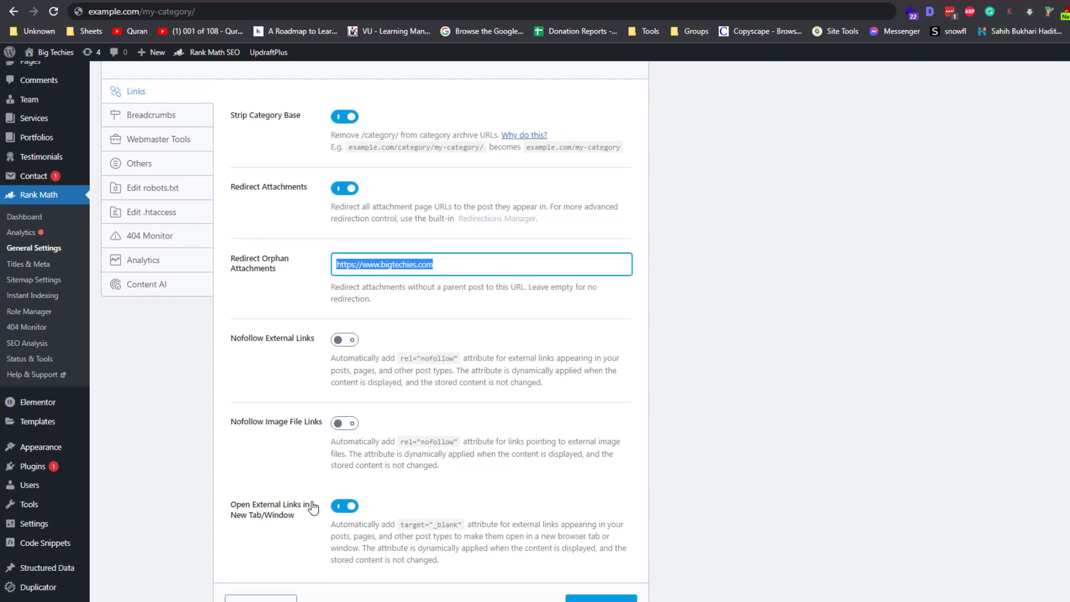
scroll(316, 513, "down", 2)
scroll(316, 521, "up", 3)
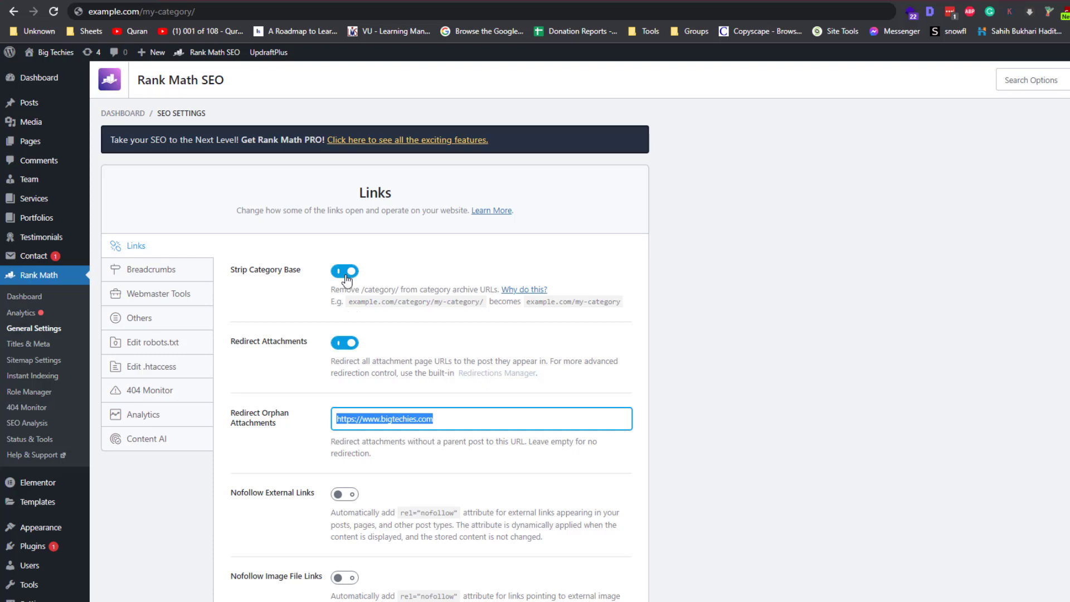
scroll(347, 283, "down", 3)
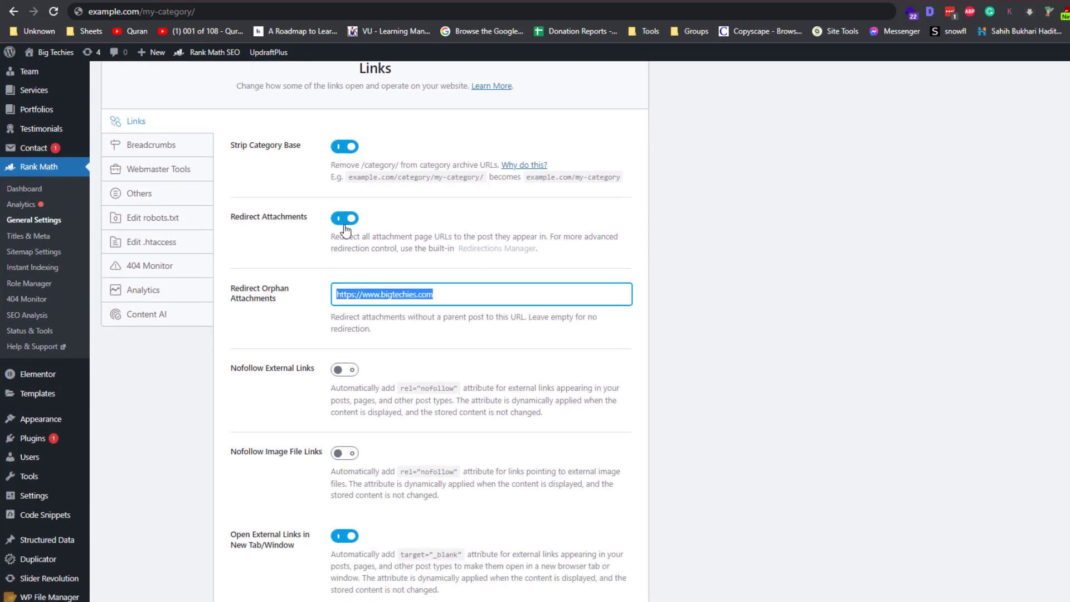
Save the changes to the Links settings and open the Breadcrumbs settings.
scroll(346, 231, "down", 1)
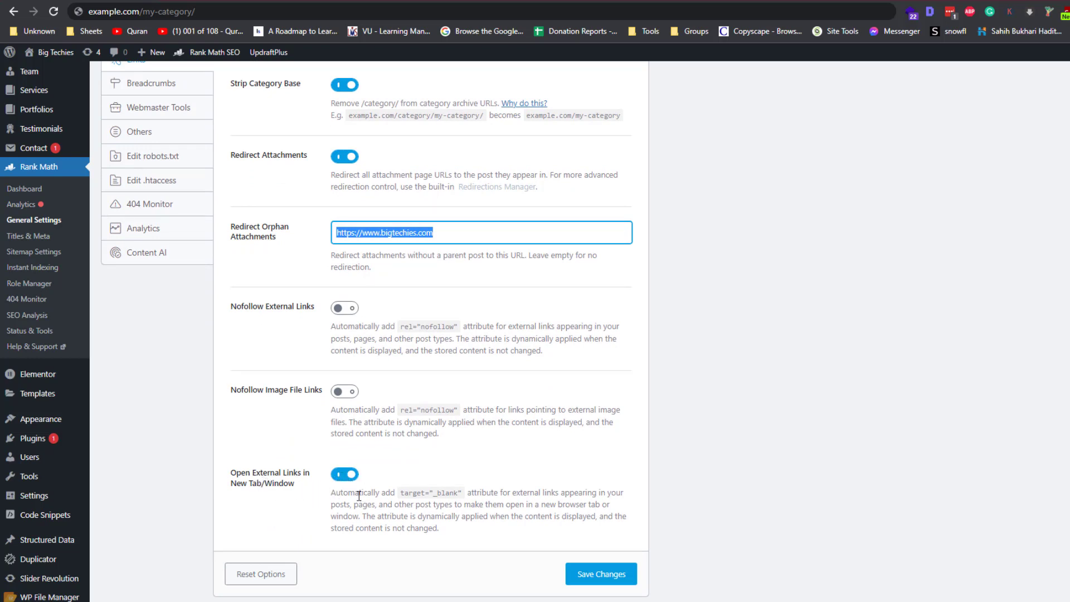
left_click(597, 582)
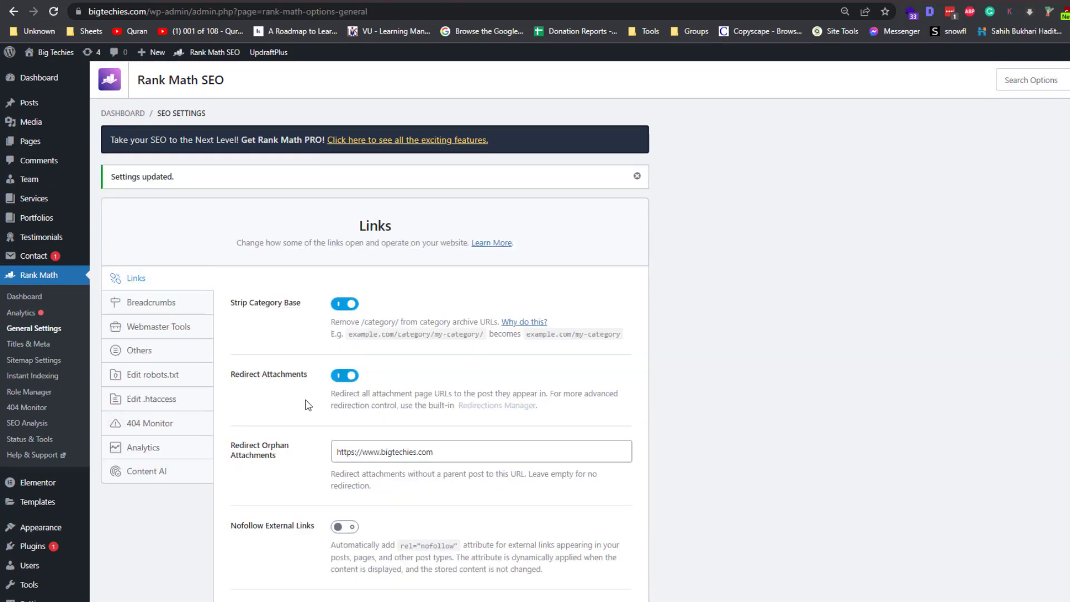
left_click(188, 305)
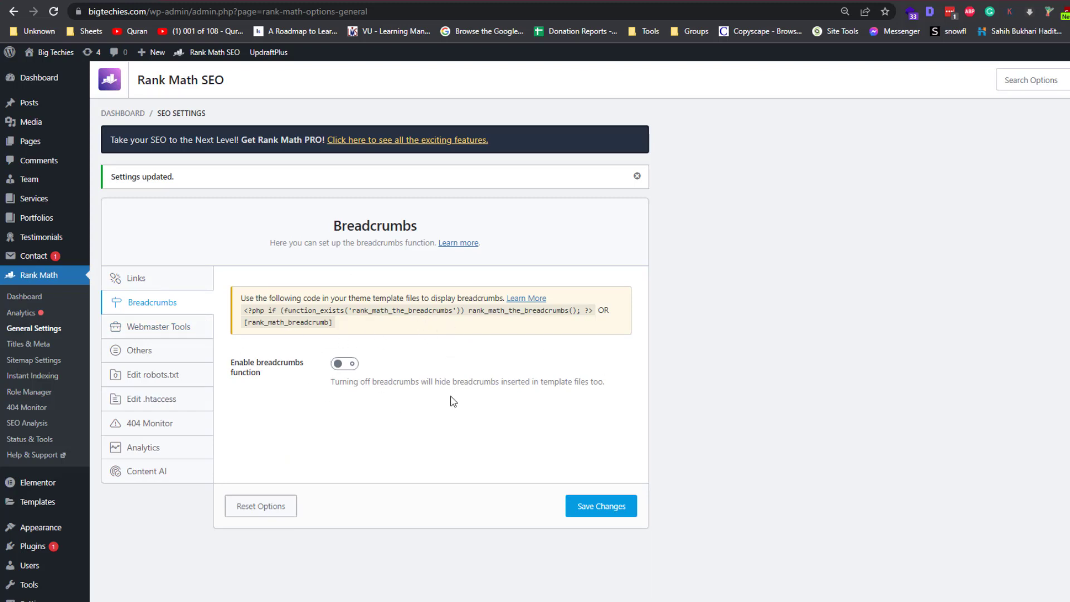
Open the Webmaster Tools settings and examine the Google Search Console verification field and its your-id placeholder.
left_click(142, 333)
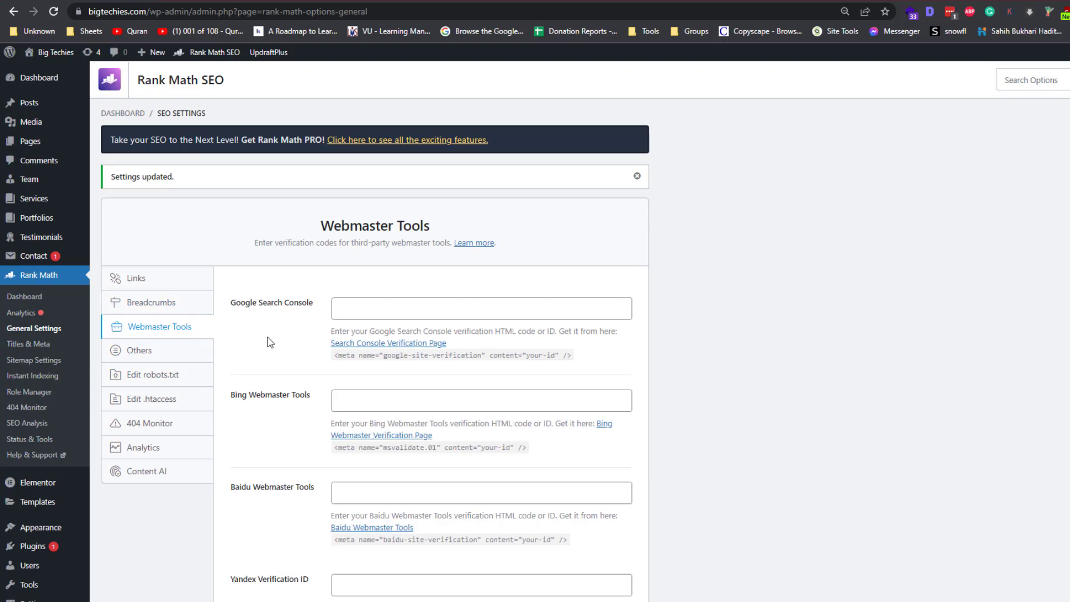
scroll(270, 343, "down", 5)
left_click(395, 311)
left_click(446, 319)
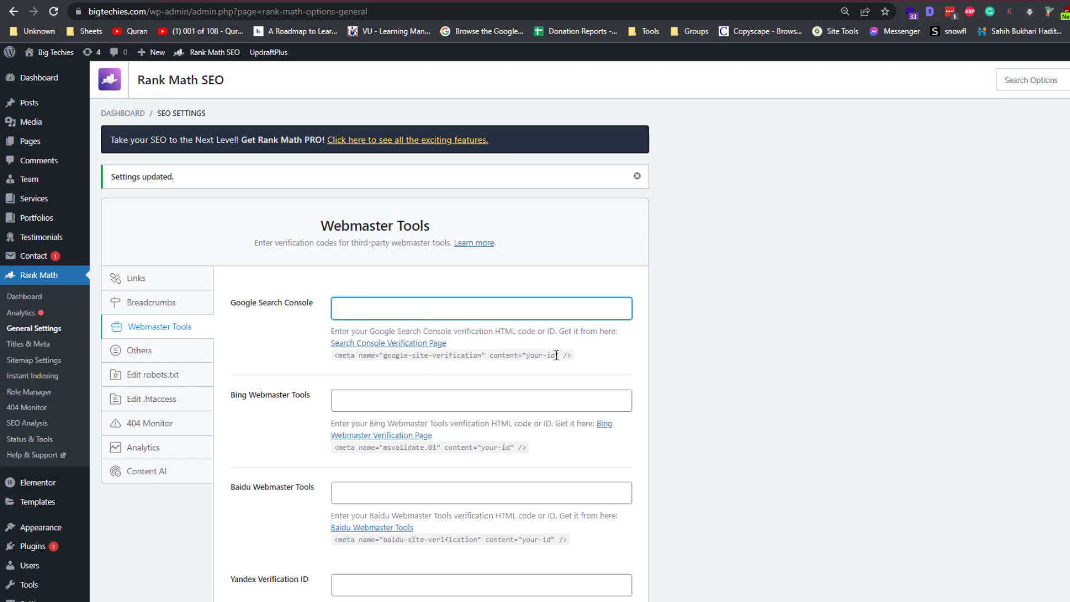
left_click_drag(556, 355, 527, 357)
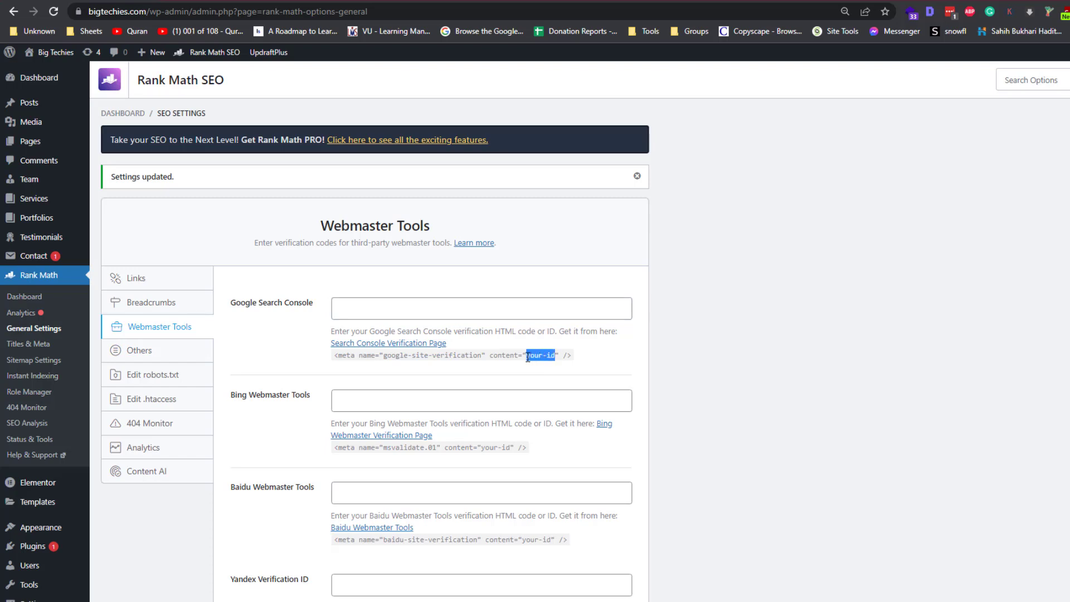
left_click(472, 305)
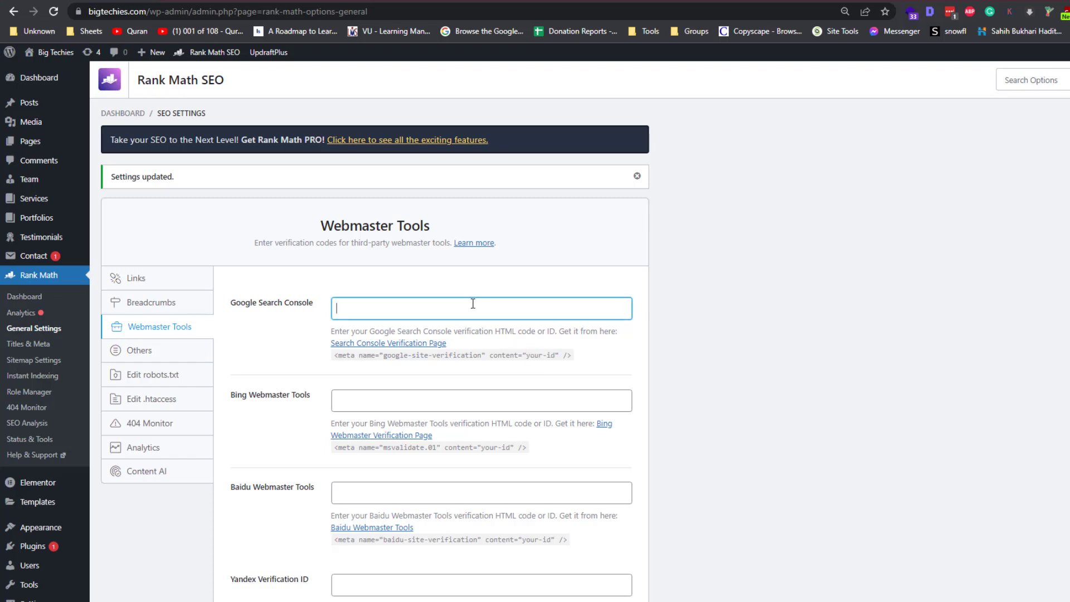
Review the Others settings, from Headless CMS Support to the RSS content fields and available variables.
left_click(202, 352)
scroll(257, 377, "down", 2)
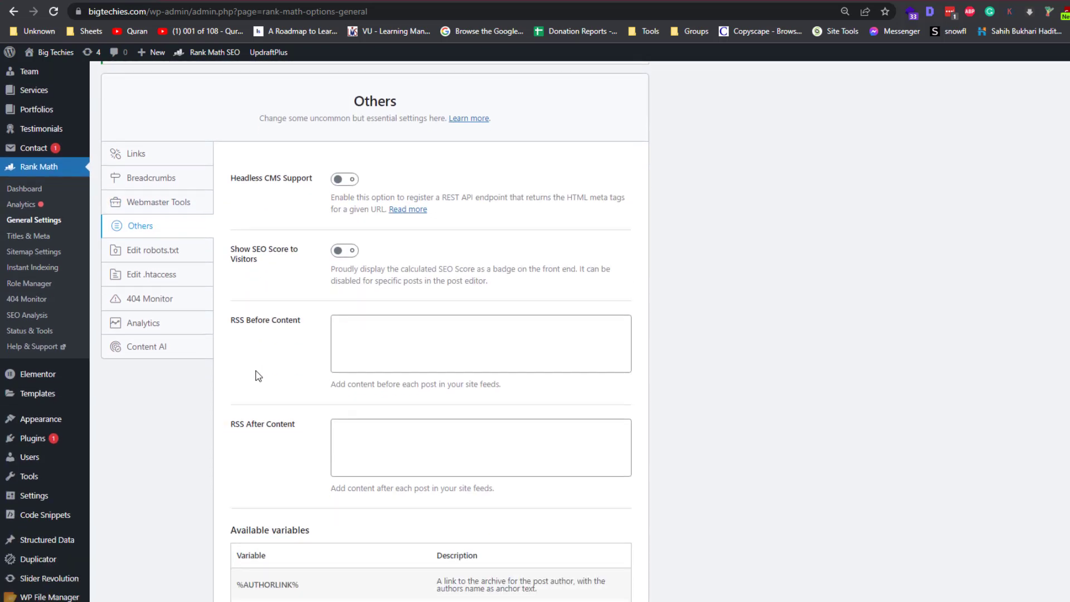
scroll(259, 376, "down", 3)
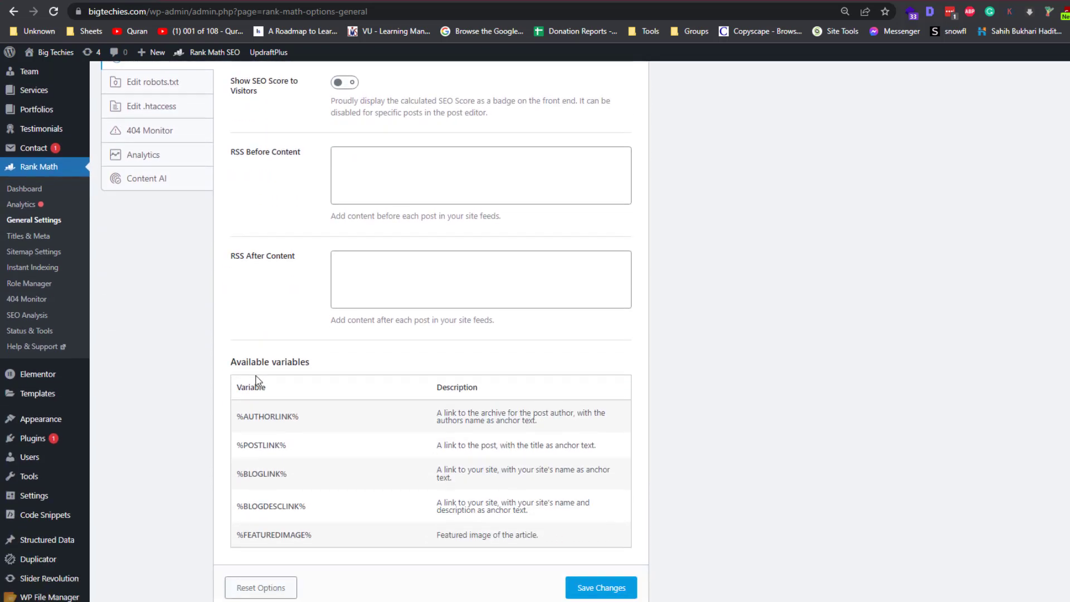
scroll(258, 377, "up", 5)
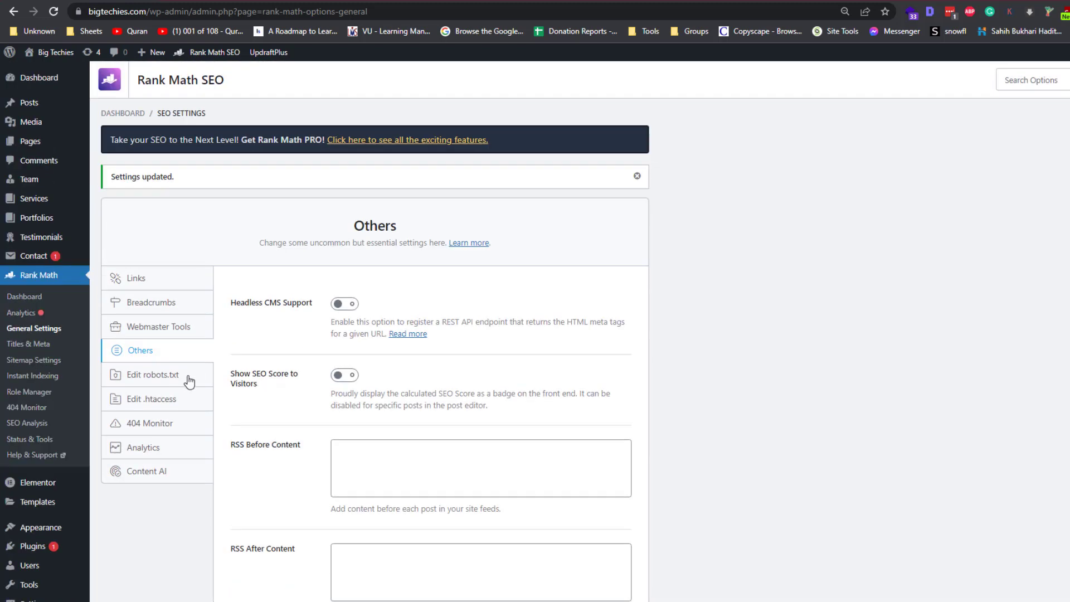
Open the robots.txt editor and examine its crawler rules and sitemap line.
left_click(120, 381)
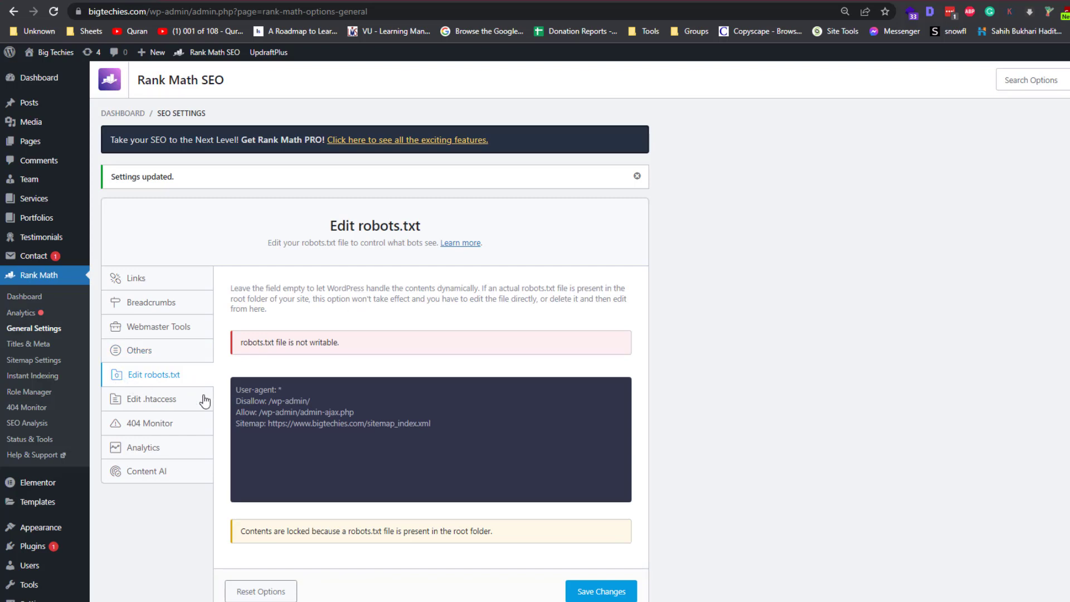
left_click_drag(461, 423, 248, 399)
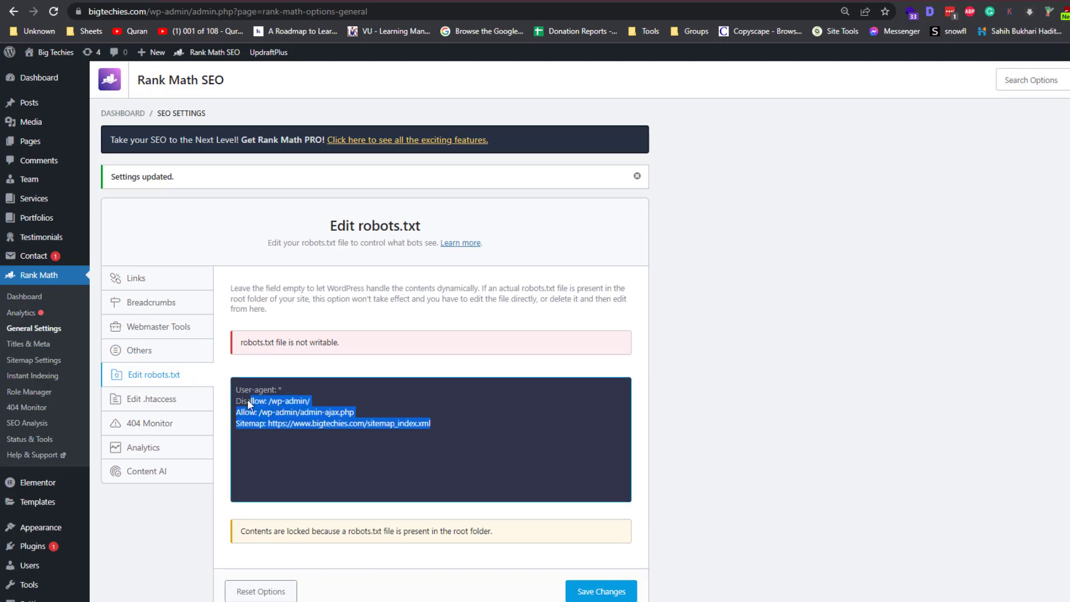
left_click(233, 389)
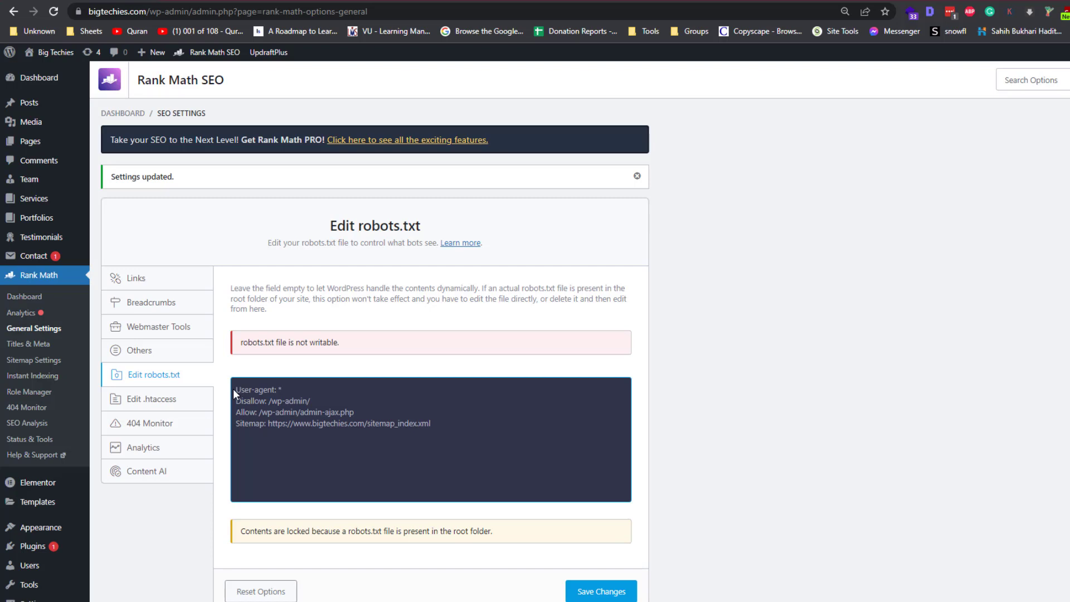
Open the .htaccess editor and read through the file's WordPress rewrite rules.
left_click(166, 411)
scroll(301, 382, "down", 4)
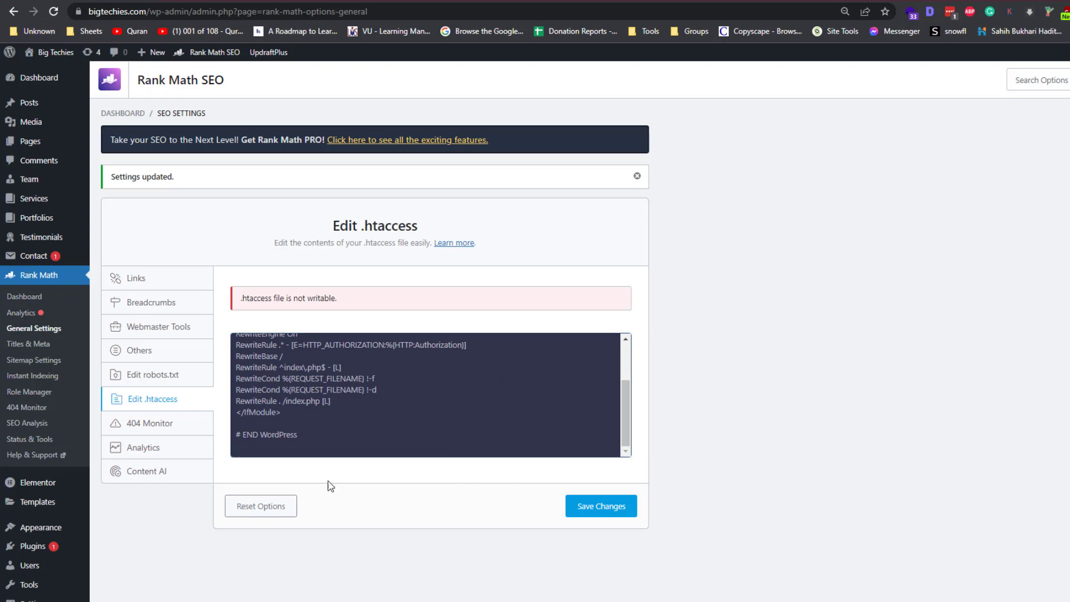
scroll(361, 446, "up", 4)
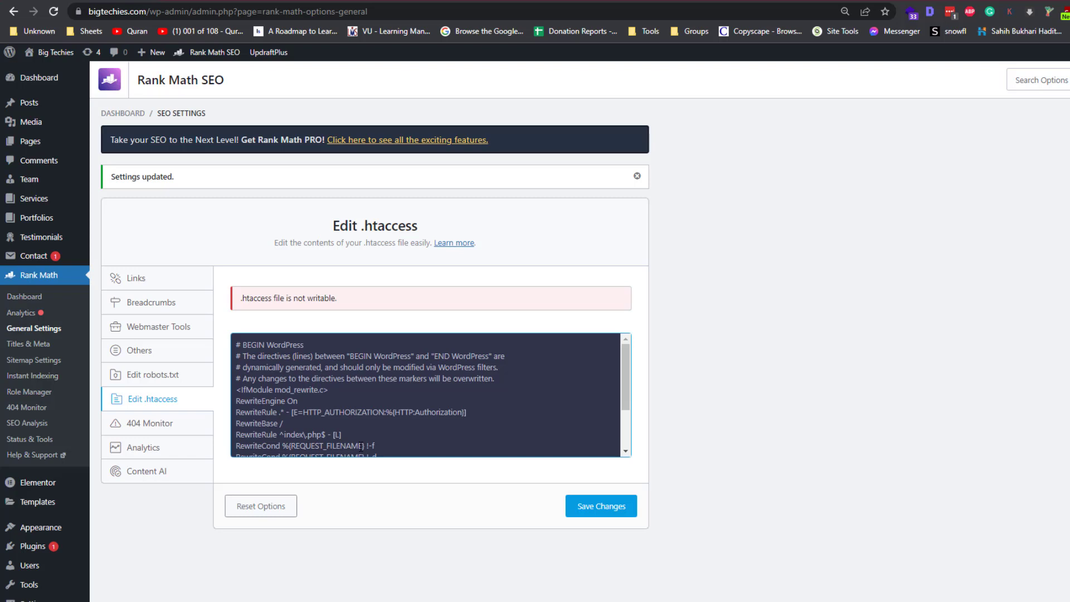
Review the 404 Monitor settings for mode, log limit, excluded paths and ignored query parameters.
left_click(174, 418)
scroll(399, 422, "down", 1)
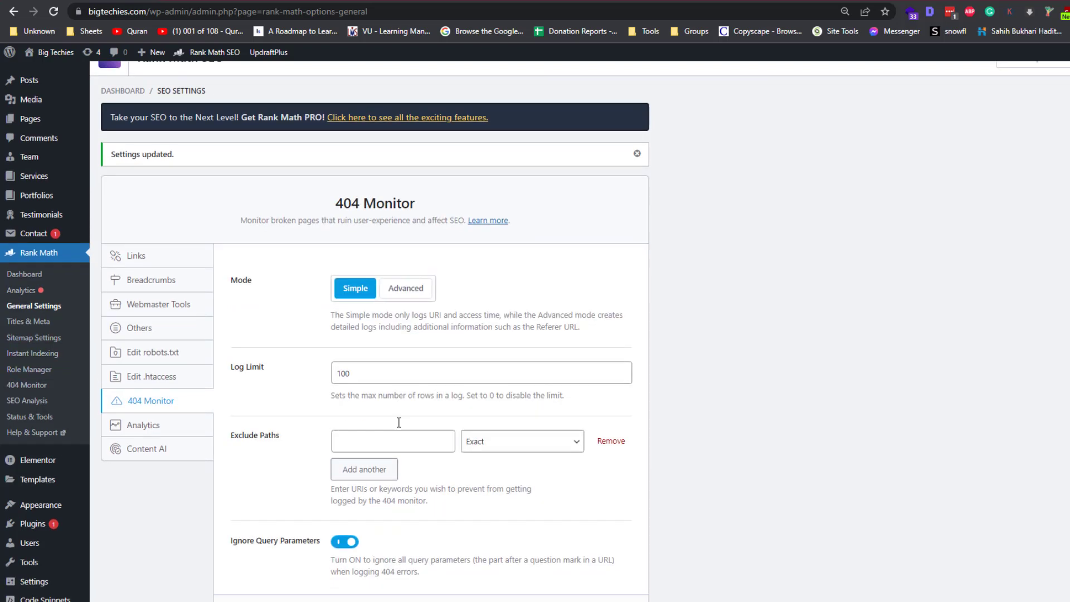
scroll(400, 422, "down", 1)
scroll(399, 430, "up", 1)
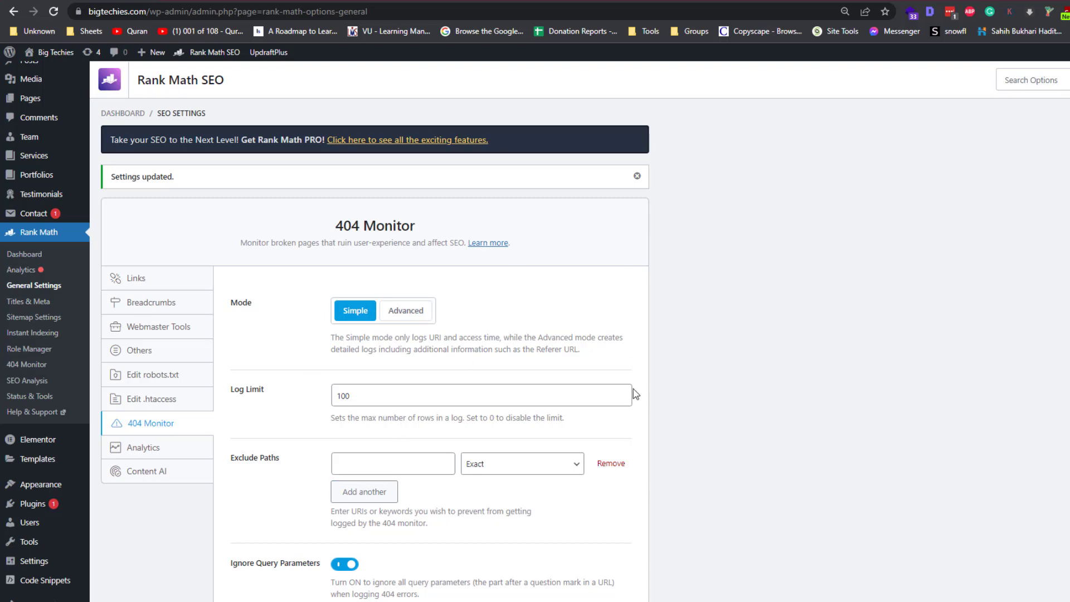
scroll(668, 434, "down", 1)
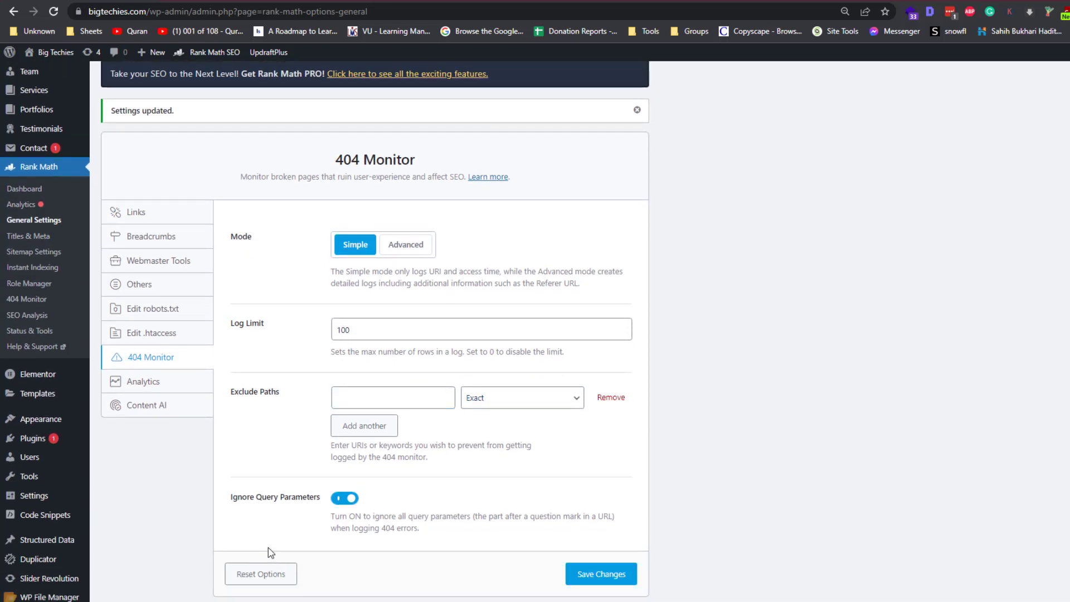
Look over the Analytics settings from Search Console down to Email Reports.
left_click(186, 386)
scroll(249, 373, "down", 5)
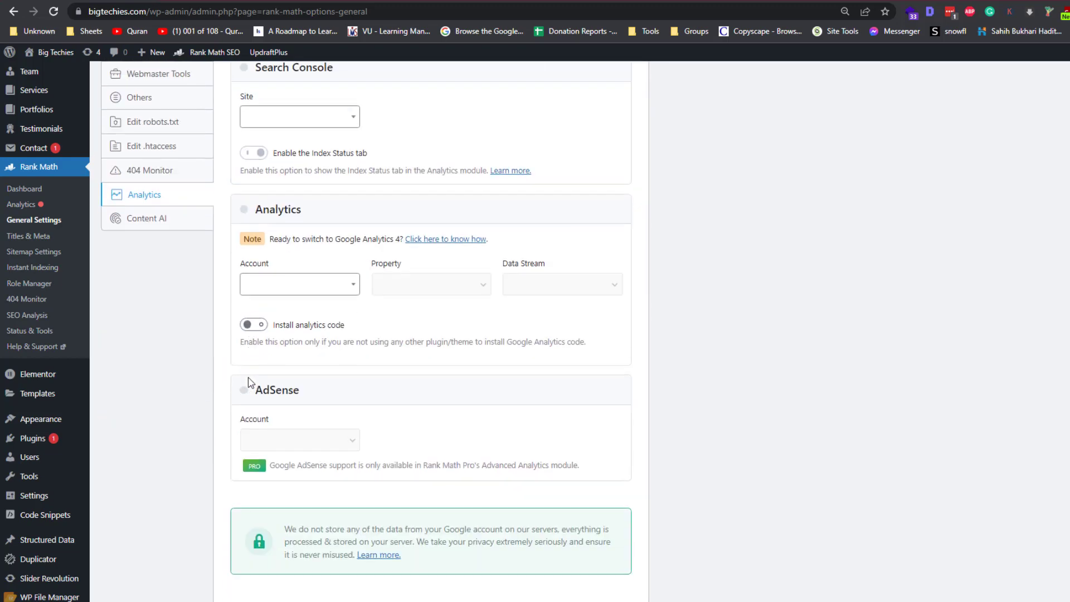
scroll(247, 389, "down", 5)
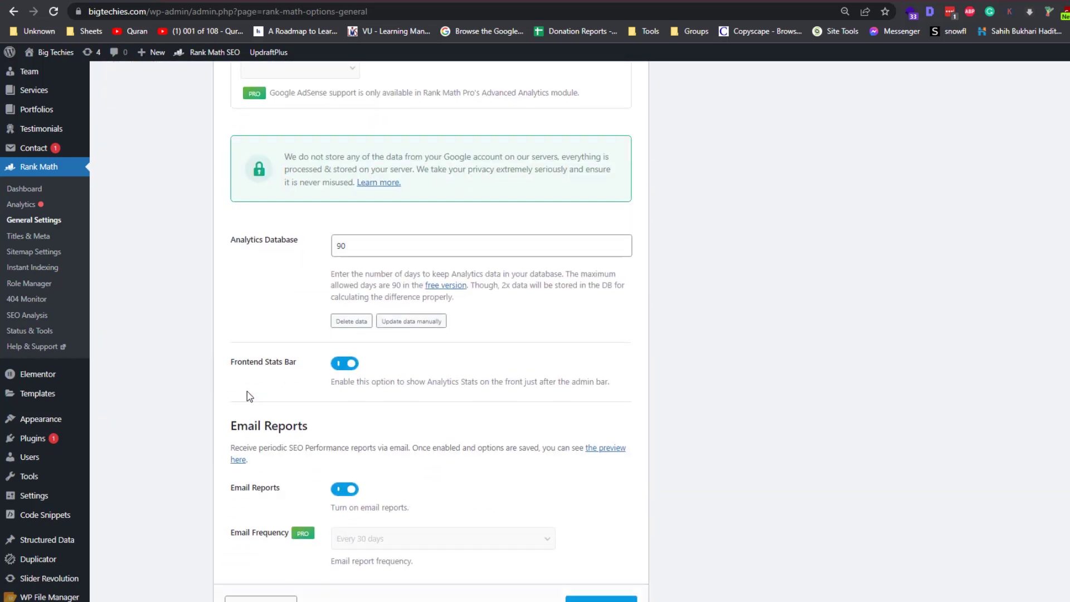
scroll(248, 390, "up", 12)
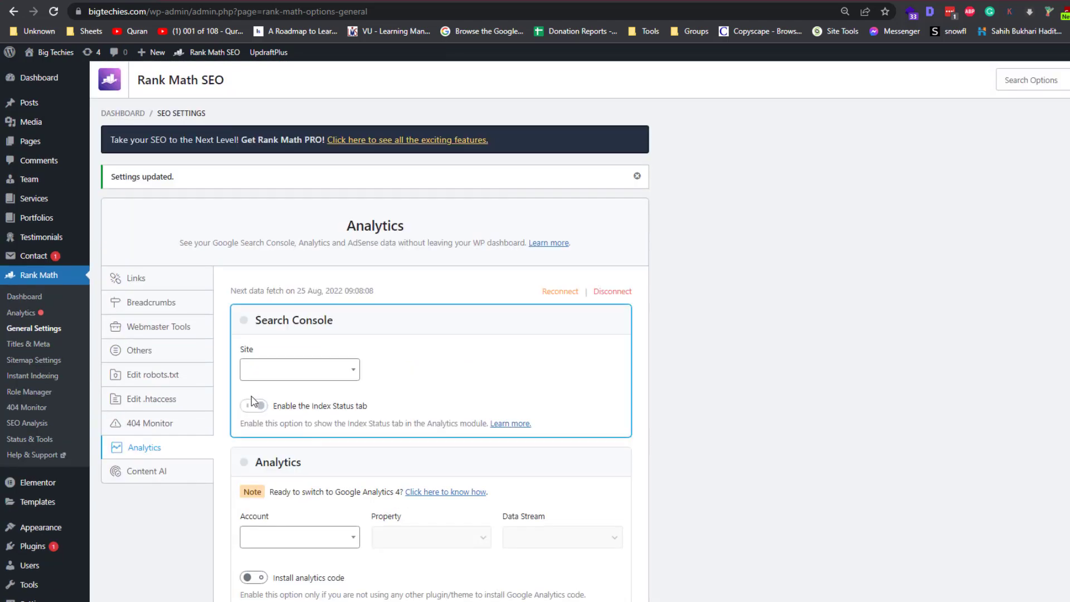
Check the Google Analytics account list and the Search Console site list in the Analytics settings.
scroll(257, 412, "down", 1)
scroll(257, 411, "down", 2)
left_click(322, 351)
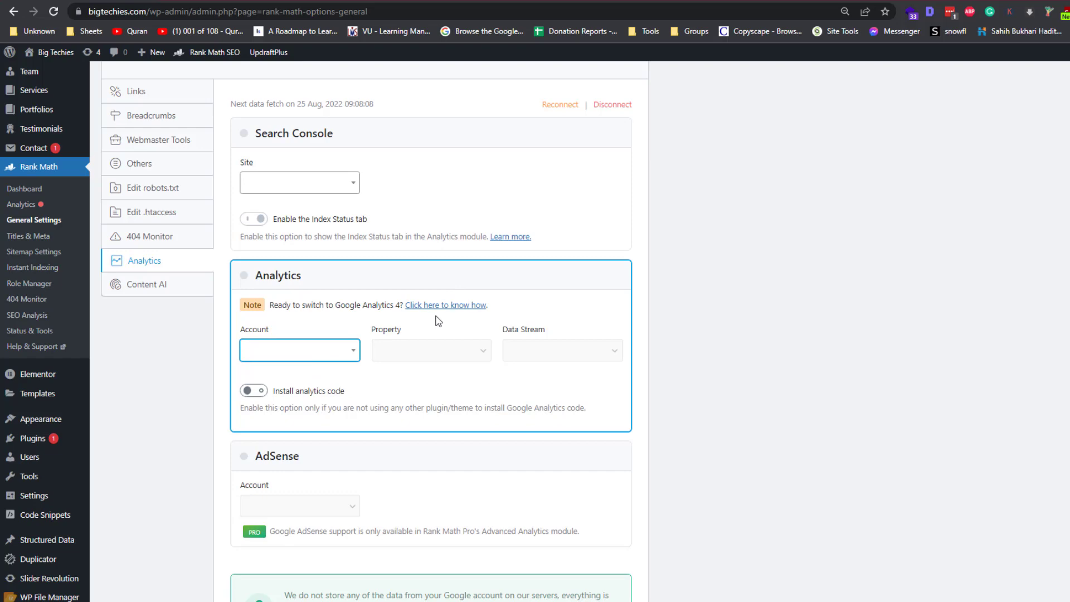
scroll(307, 357, "down", 4)
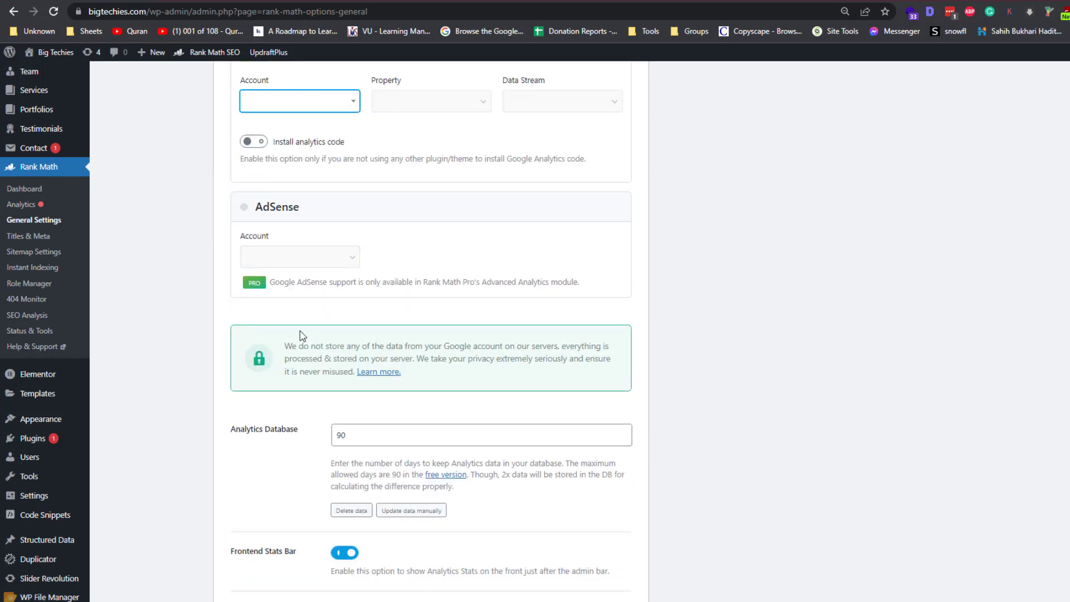
scroll(304, 340, "up", 4)
left_click(302, 350)
left_click(301, 350)
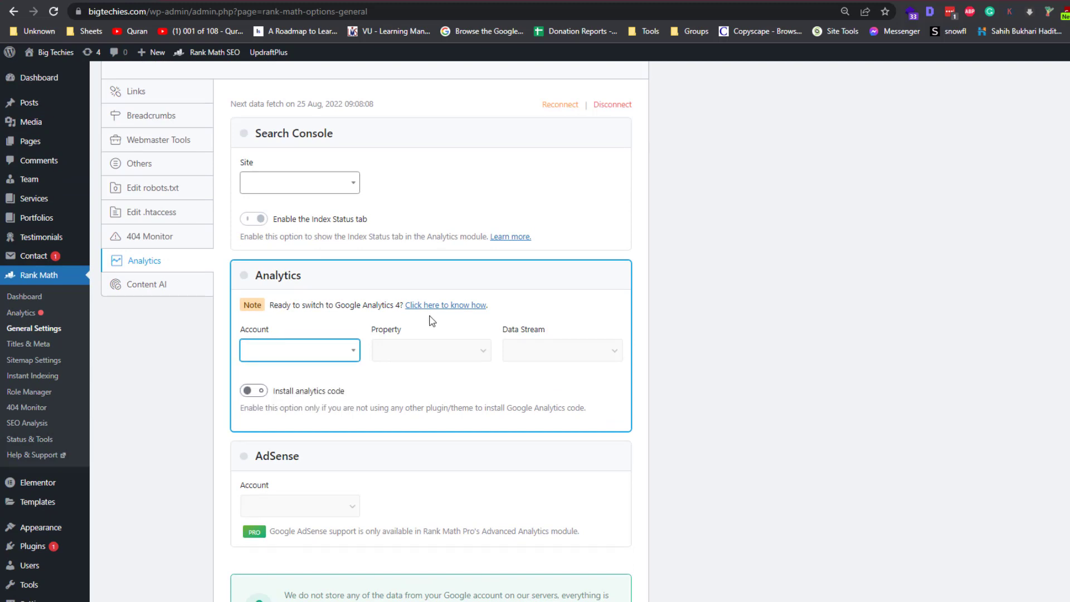
scroll(384, 195, "down", 1)
left_click(346, 120)
left_click(339, 123)
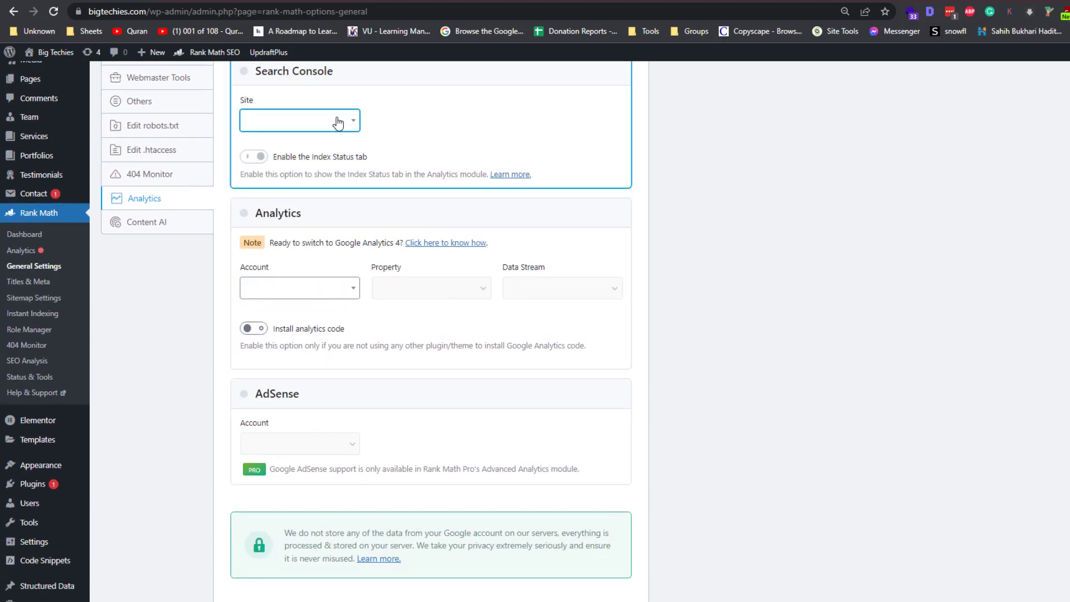
Review the AdSense, Analytics Database and Email Reports options, and view the Content AI settings.
scroll(339, 123, "up", 3)
scroll(320, 195, "down", 8)
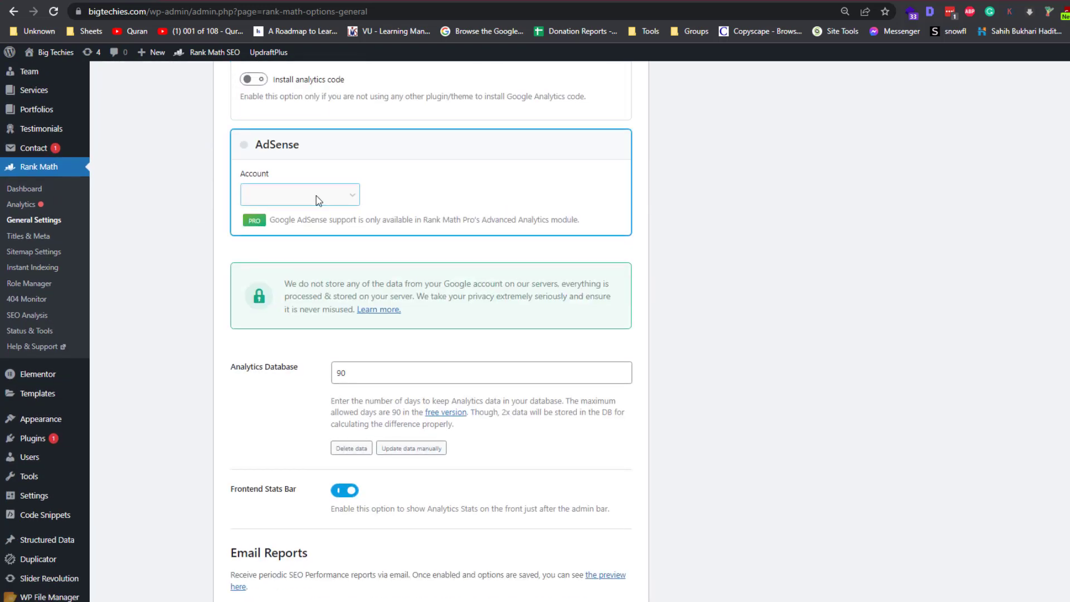
scroll(313, 212, "down", 3)
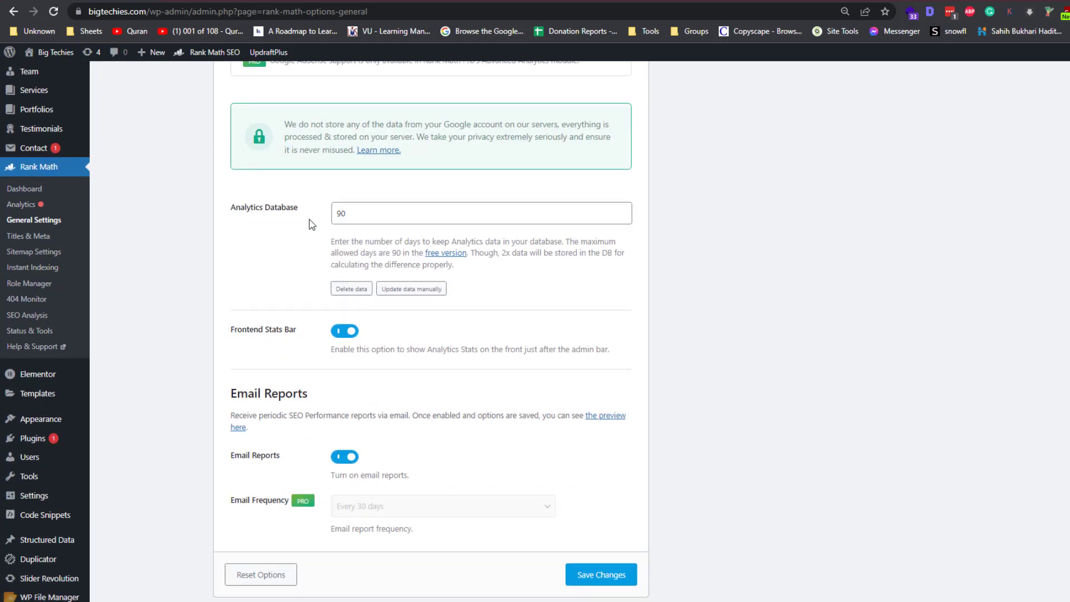
scroll(310, 219, "up", 12)
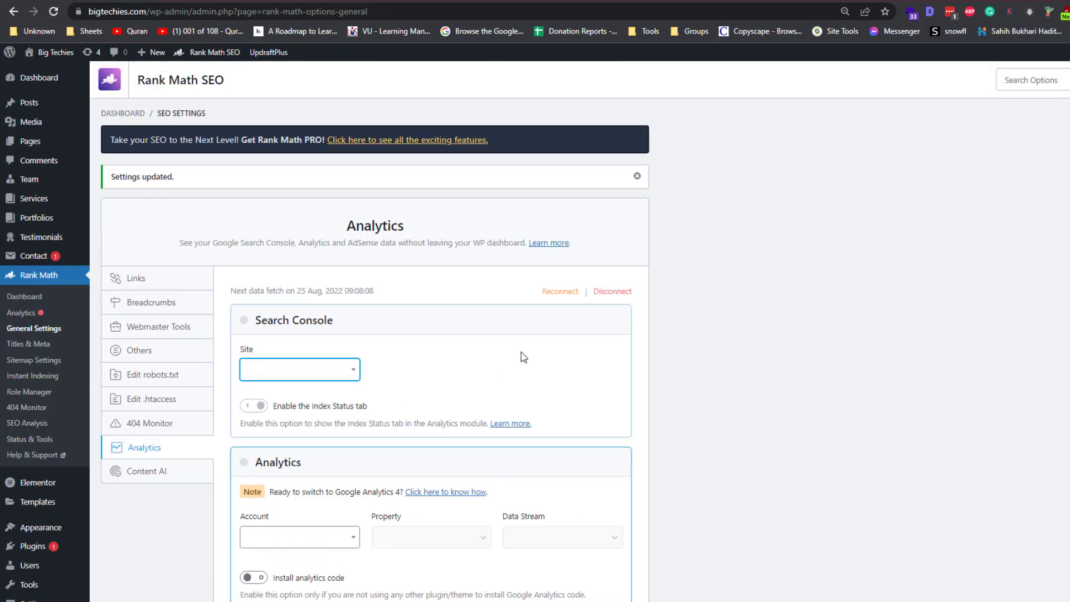
left_click(192, 479)
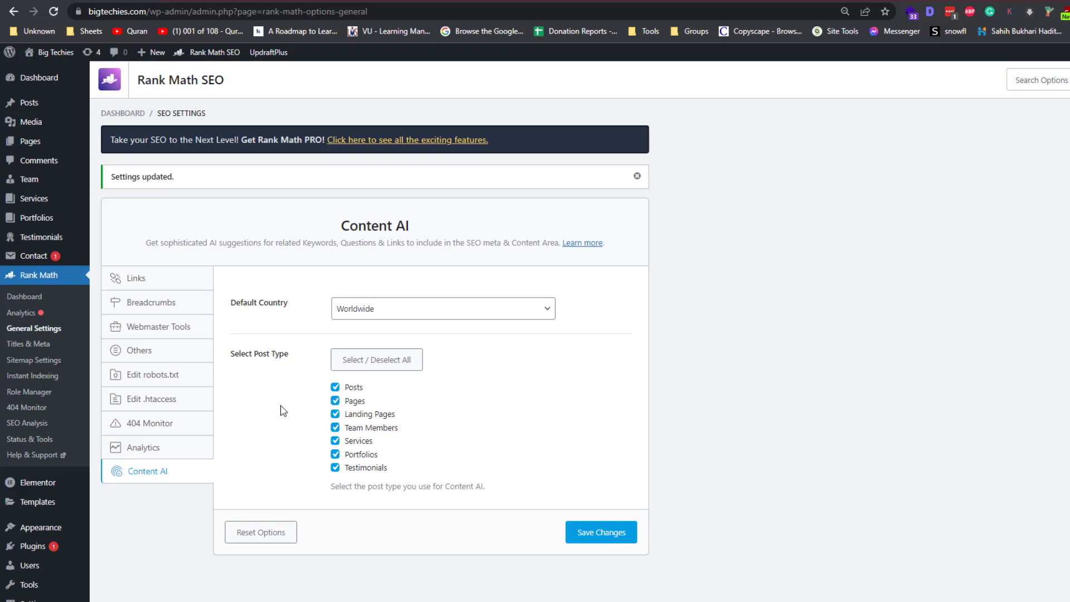
Open Titles & Meta and examine the Global Meta settings, from Robots Meta and Separator Character to Twitter Card Type.
left_click(42, 345)
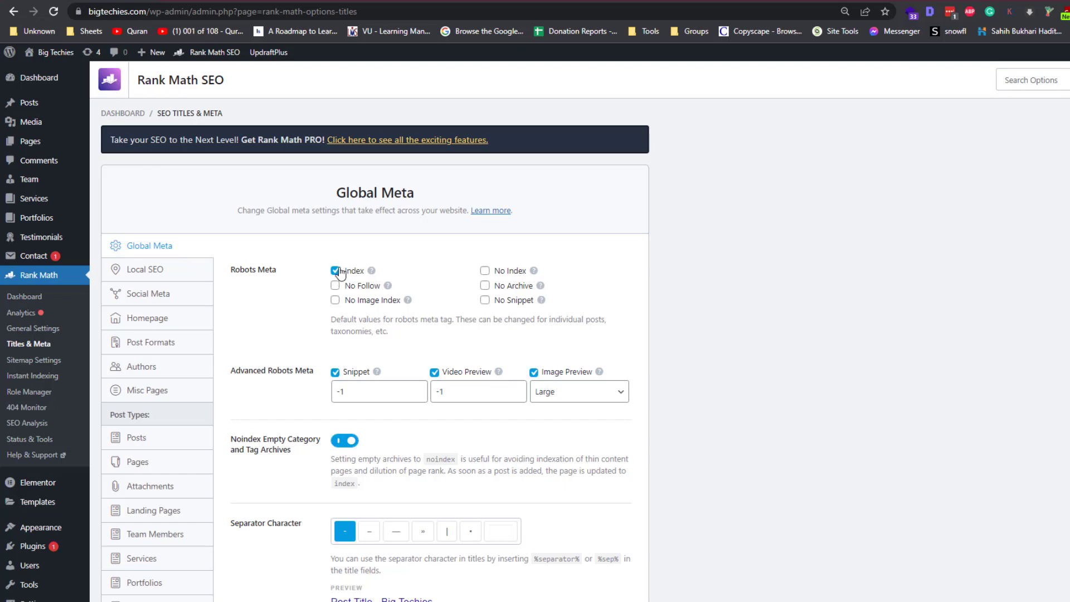
scroll(311, 317, "down", 1)
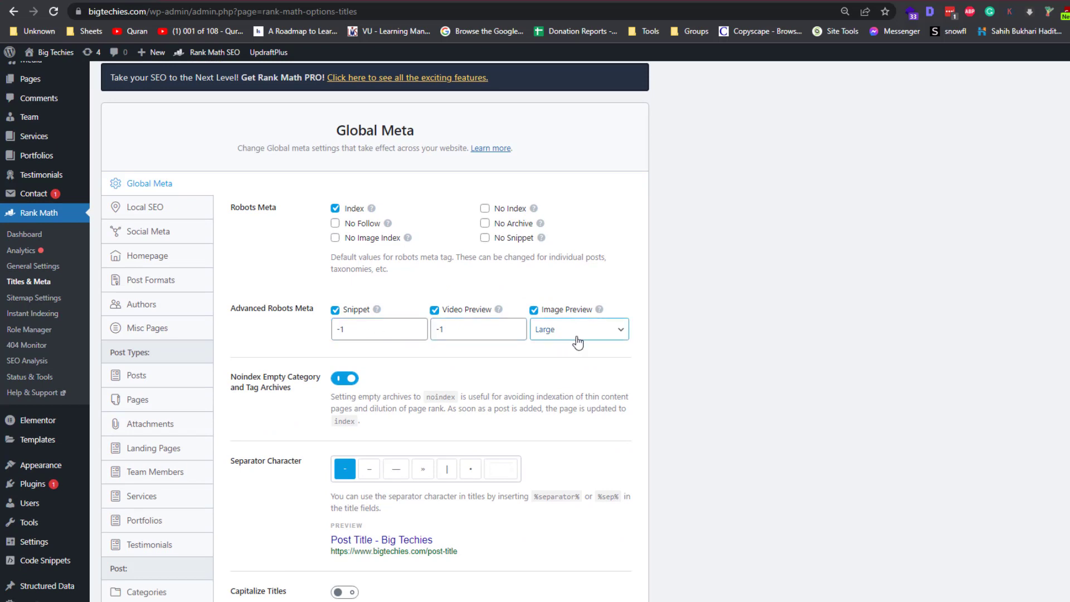
scroll(368, 340, "down", 2)
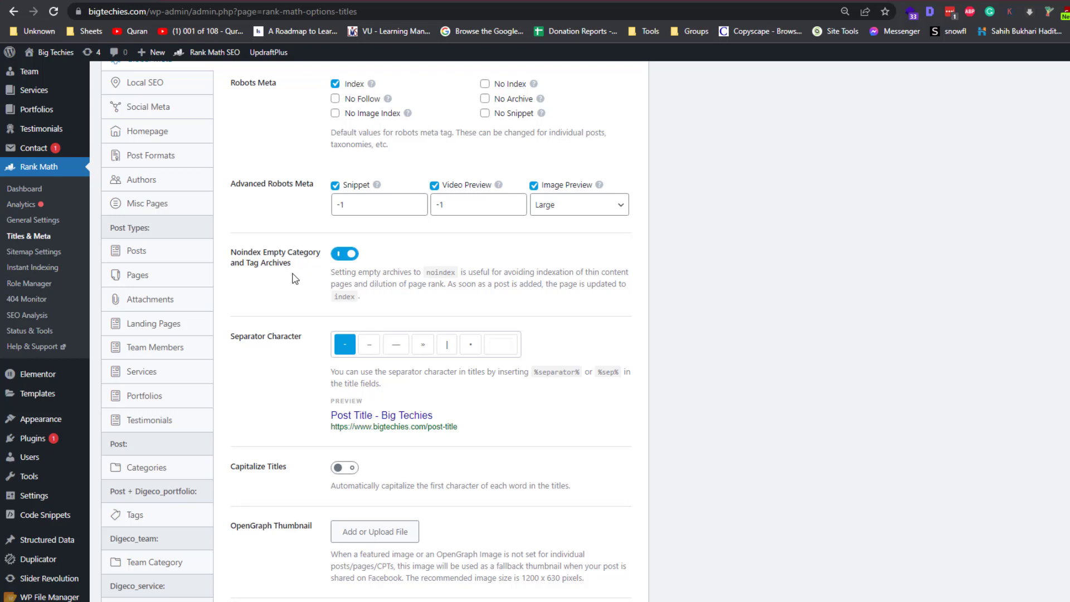
scroll(256, 276, "down", 1)
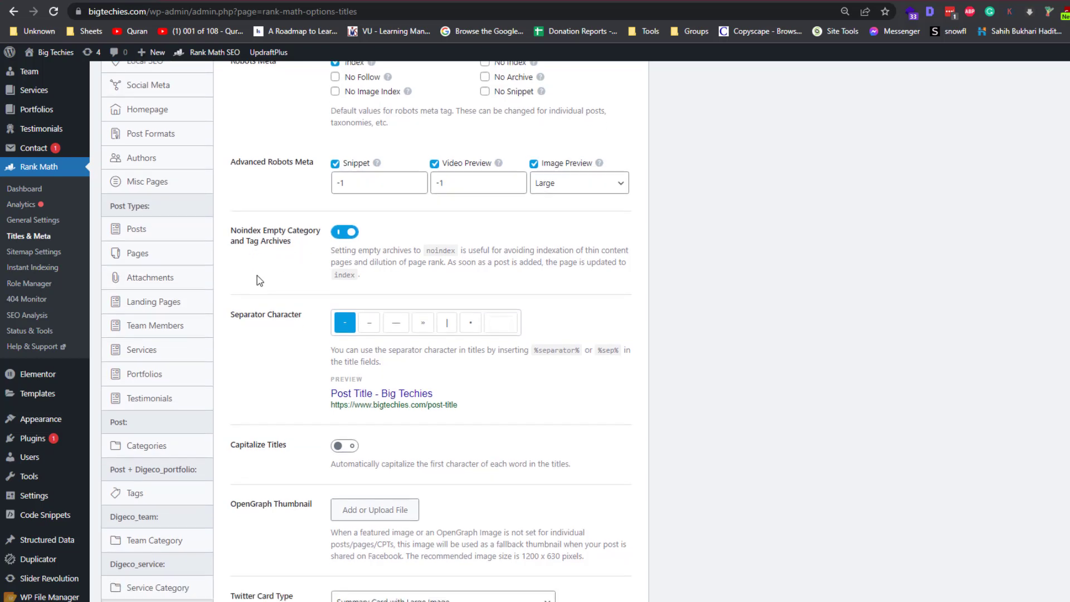
scroll(340, 293, "down", 1)
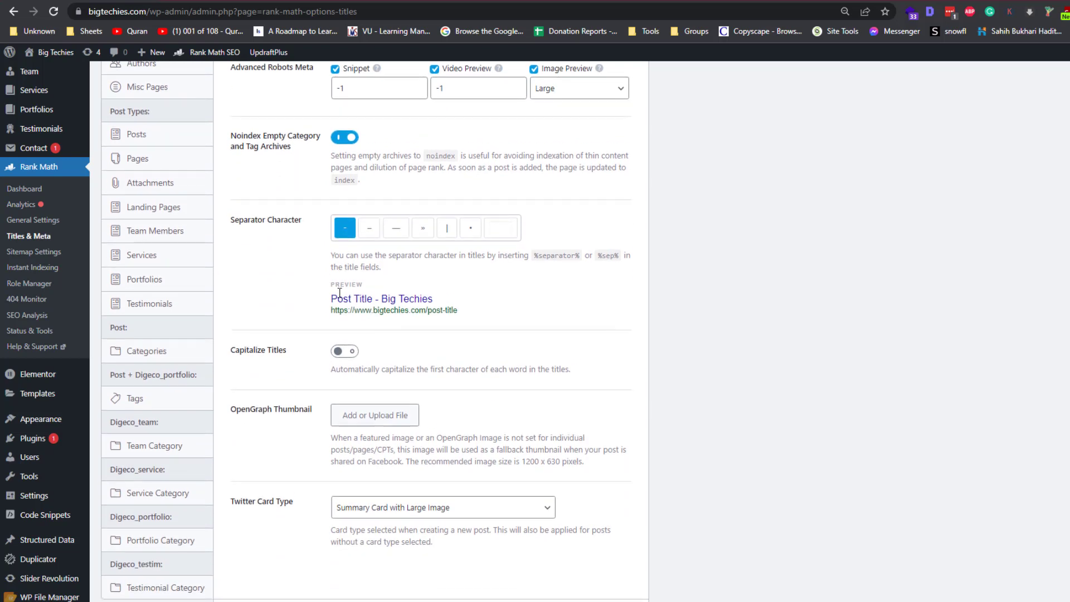
scroll(413, 248, "down", 1)
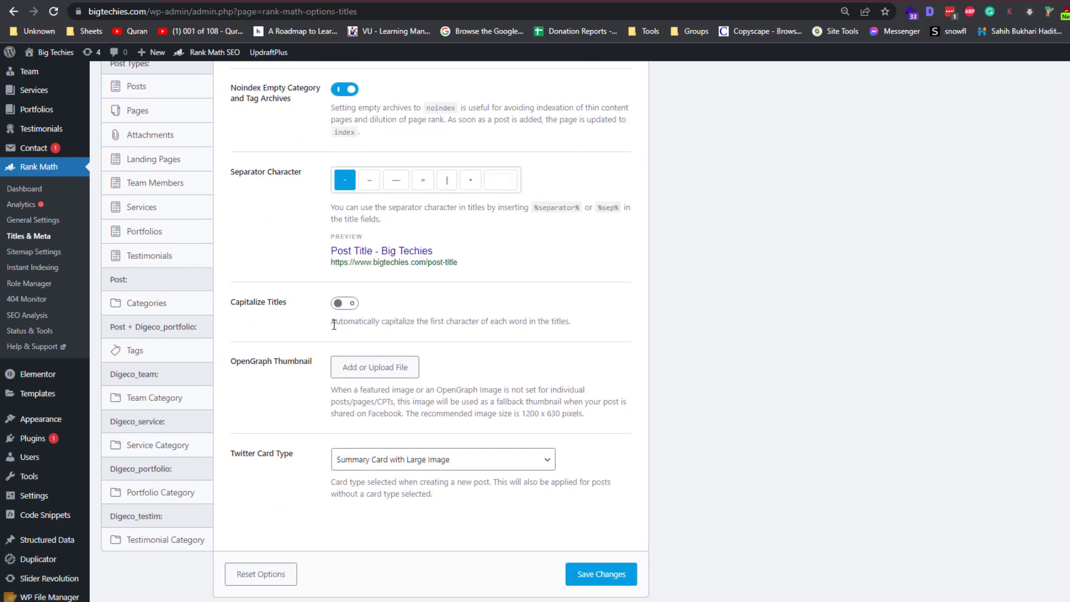
Turn on Capitalize Titles in the Global Meta settings.
left_click_drag(331, 322, 440, 325)
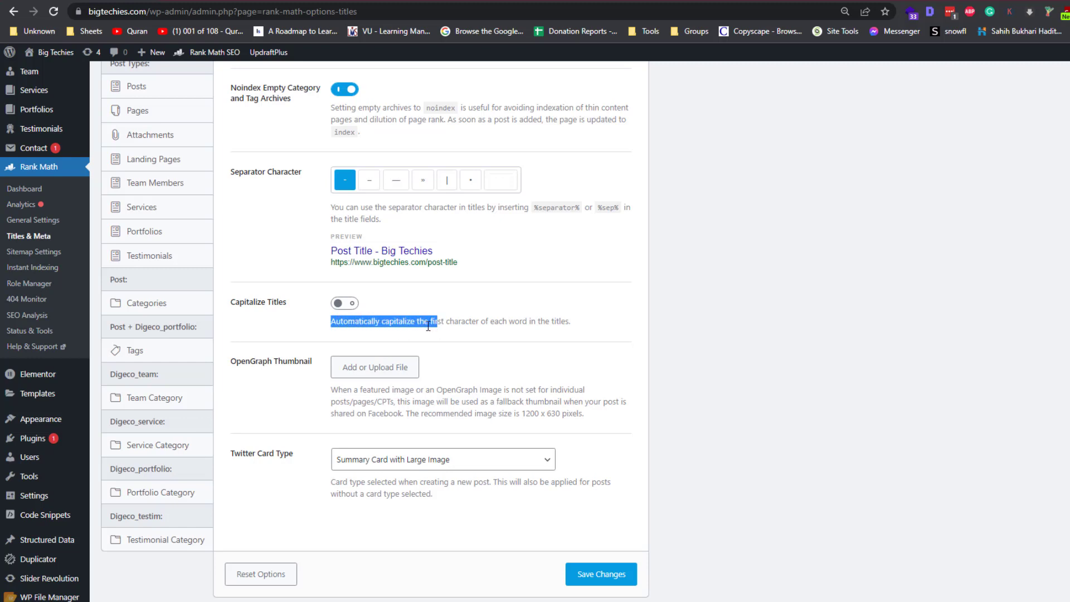
left_click(375, 321)
left_click(351, 305)
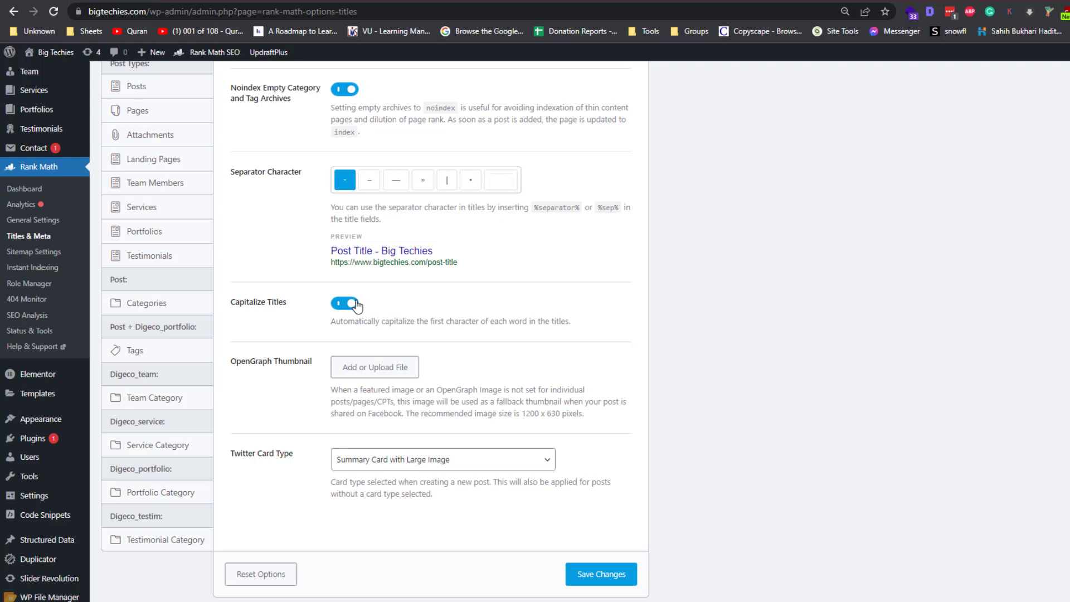
Set the motherboard article screenshot from the Media Library as the OpenGraph Thumbnail and save the Global Meta changes.
left_click(365, 369)
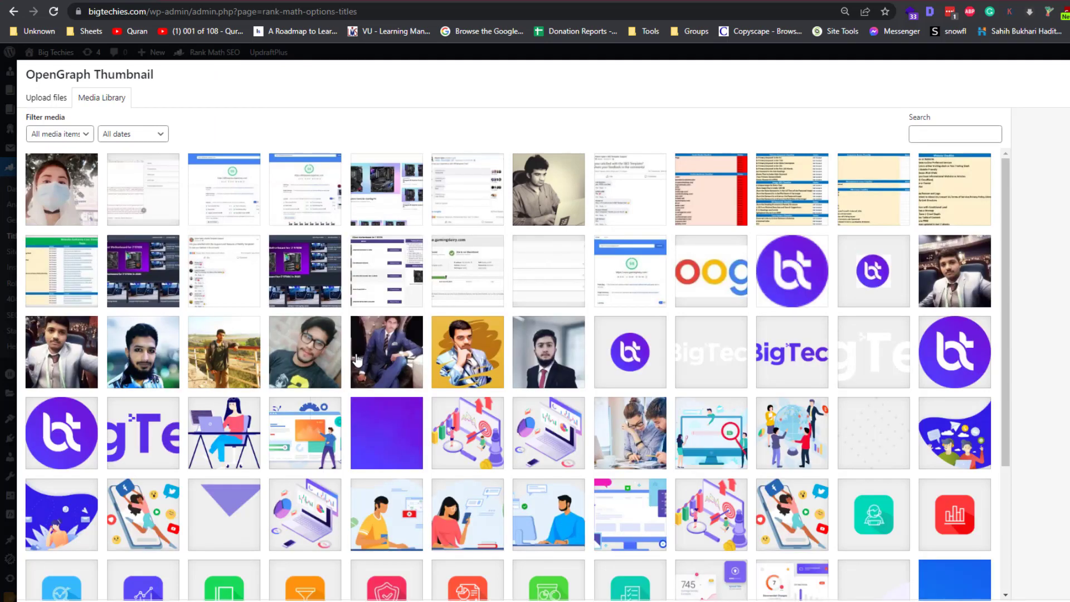
scroll(357, 361, "down", 3)
scroll(358, 358, "up", 1)
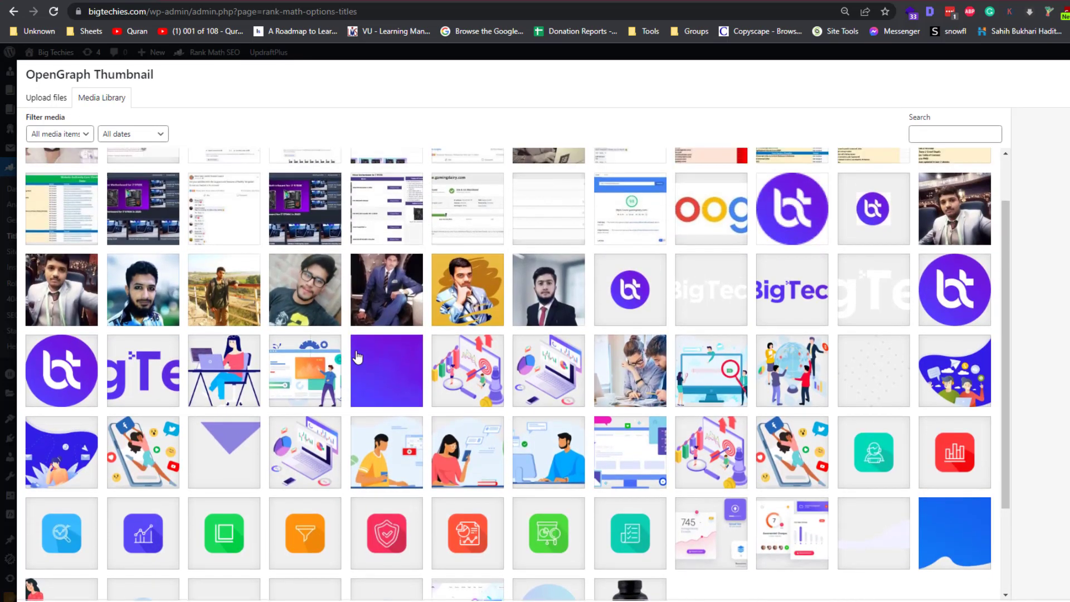
scroll(358, 357, "up", 1)
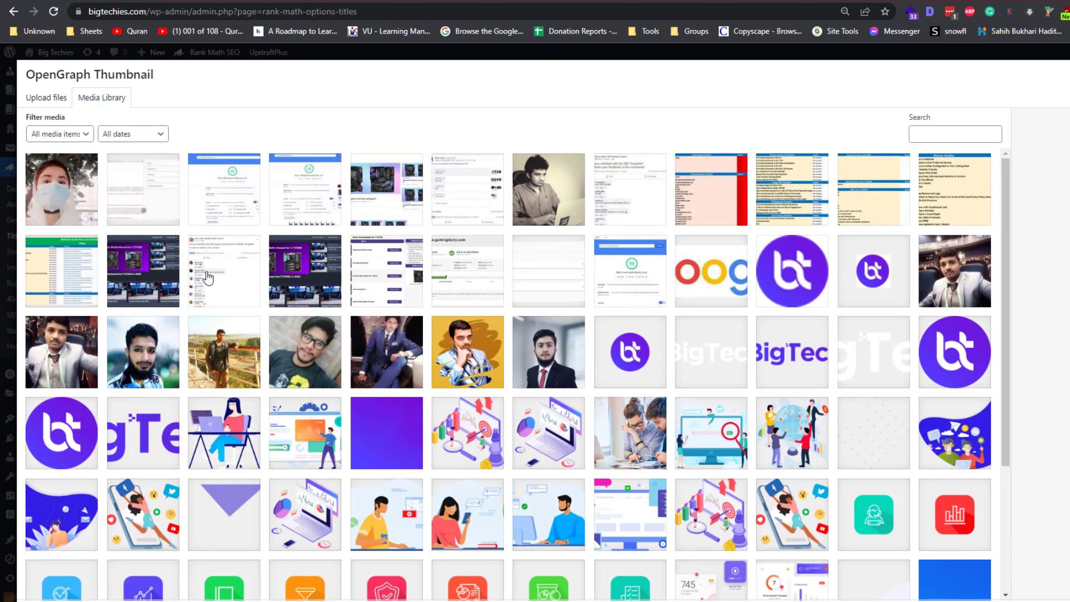
left_click(167, 273)
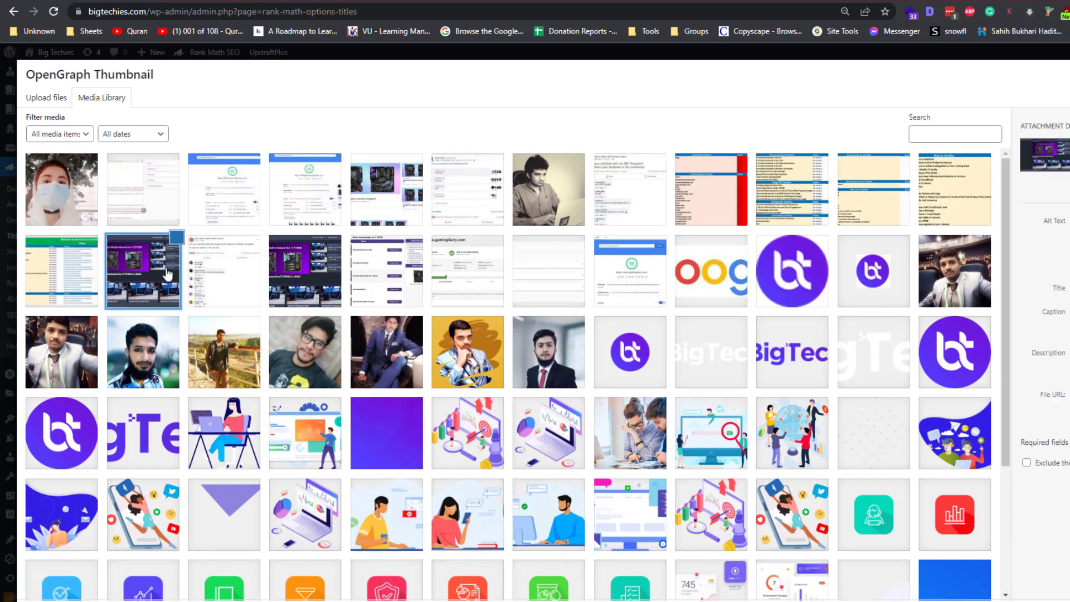
key("Escape")
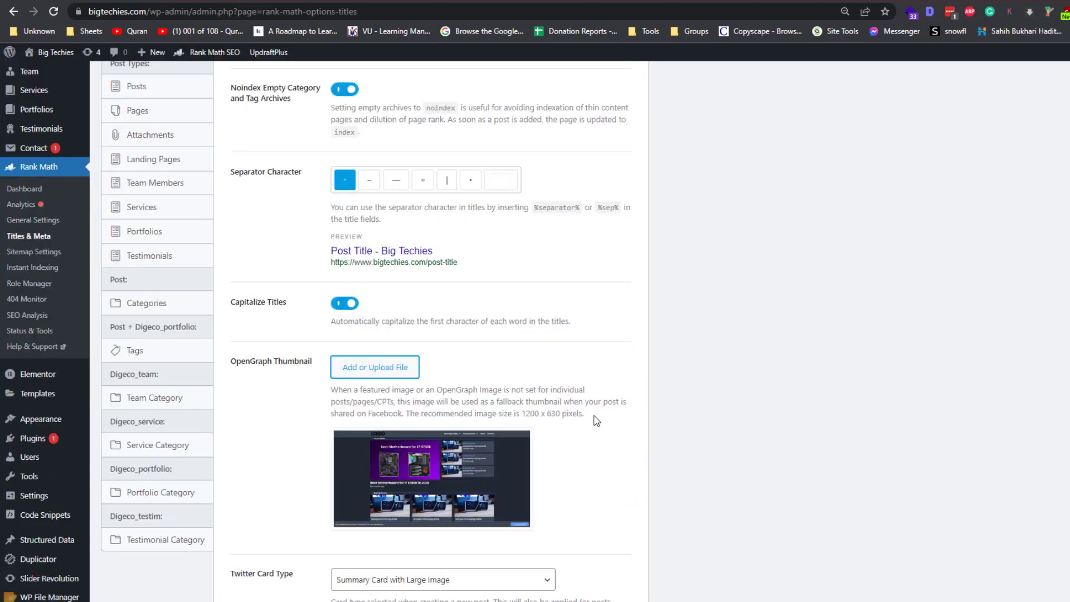
scroll(590, 430, "down", 2)
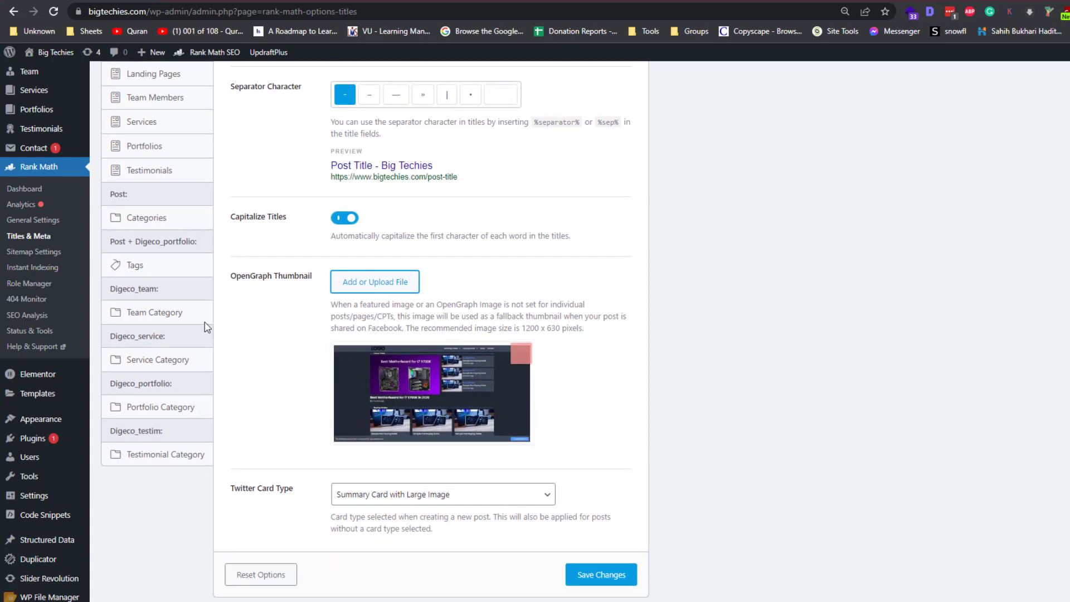
left_click(602, 564)
In the Local SEO settings, set Person or Company to Organization and use the BigTechies image from the Media Library as the logo.
scroll(629, 518, "up", 6)
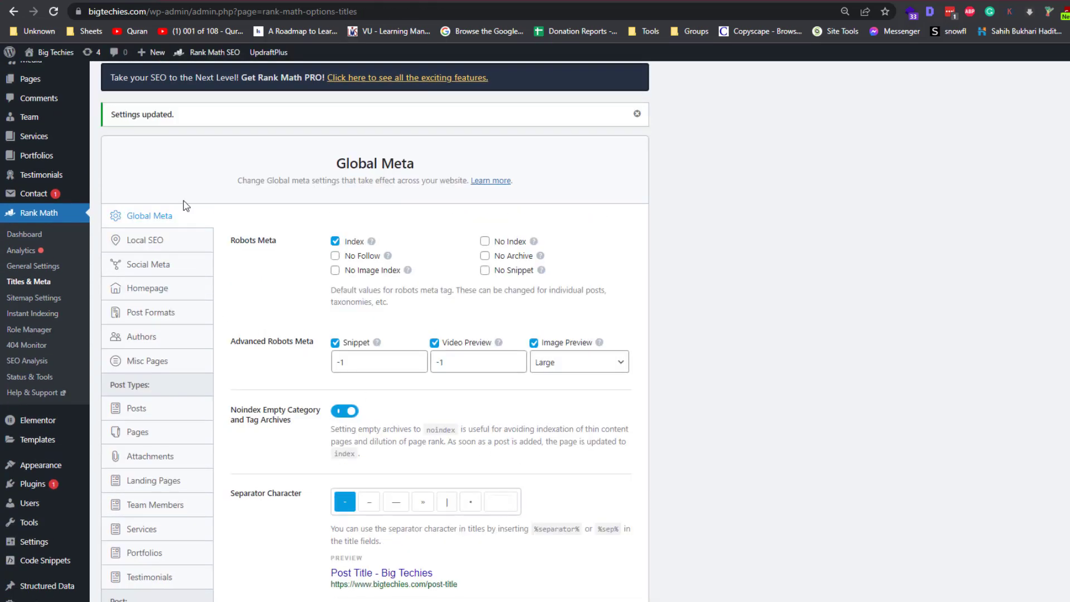
left_click(173, 239)
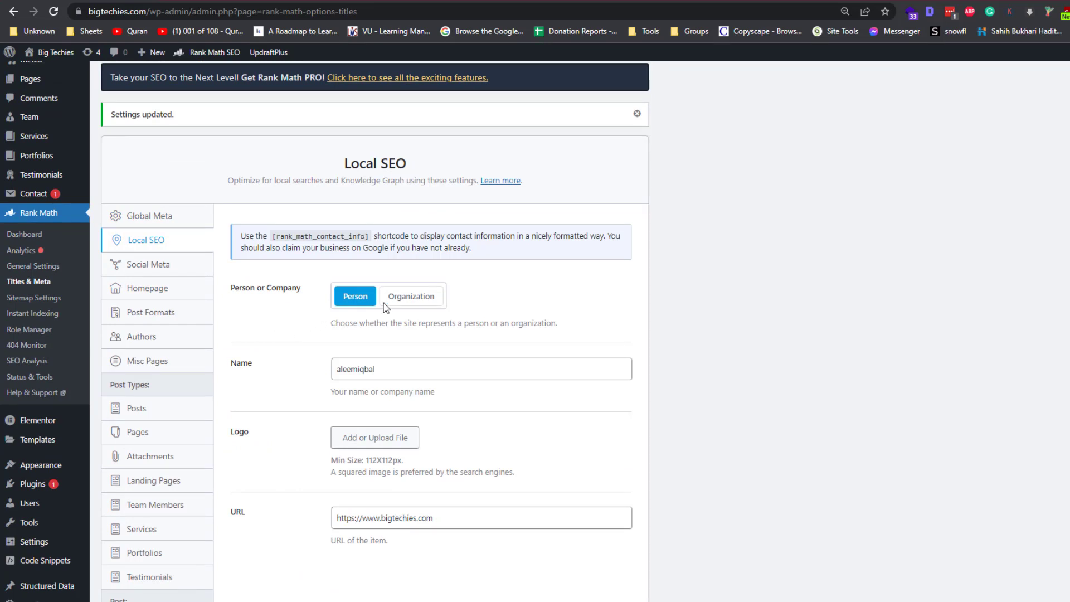
left_click(407, 310)
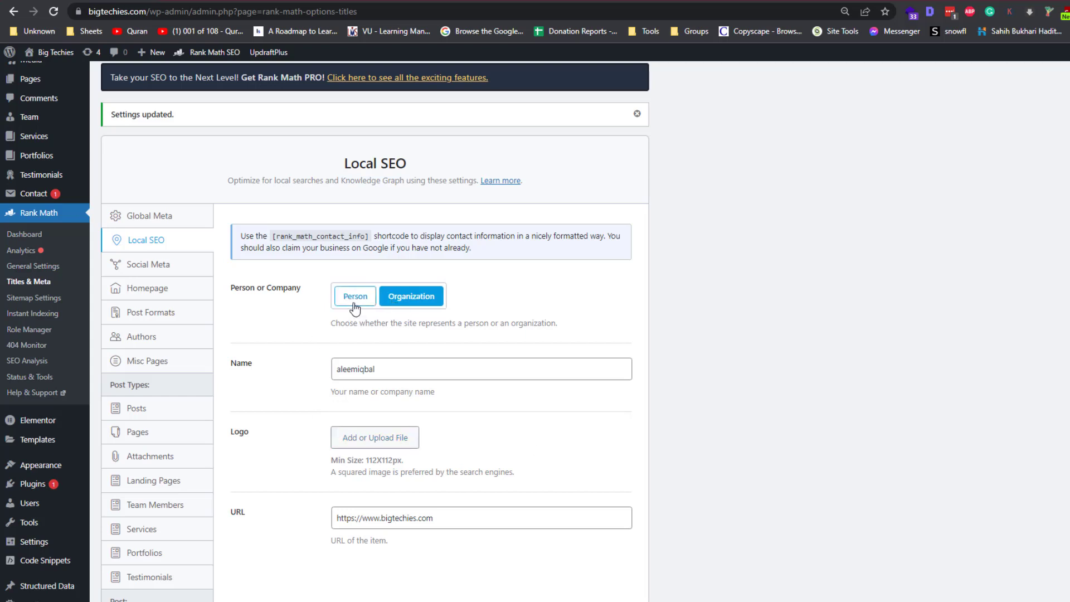
left_click(397, 444)
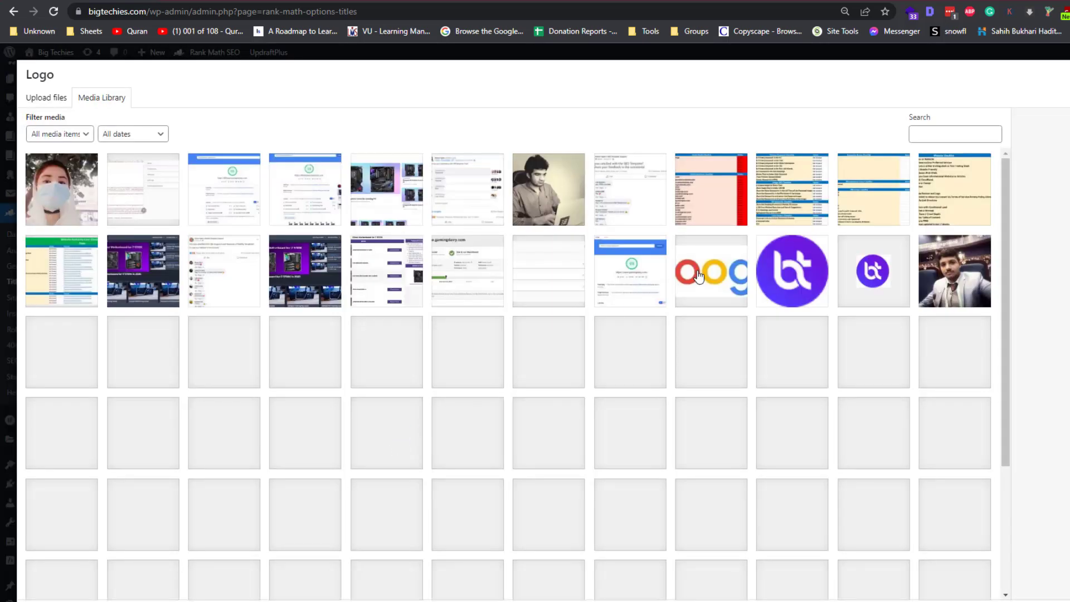
key("Return")
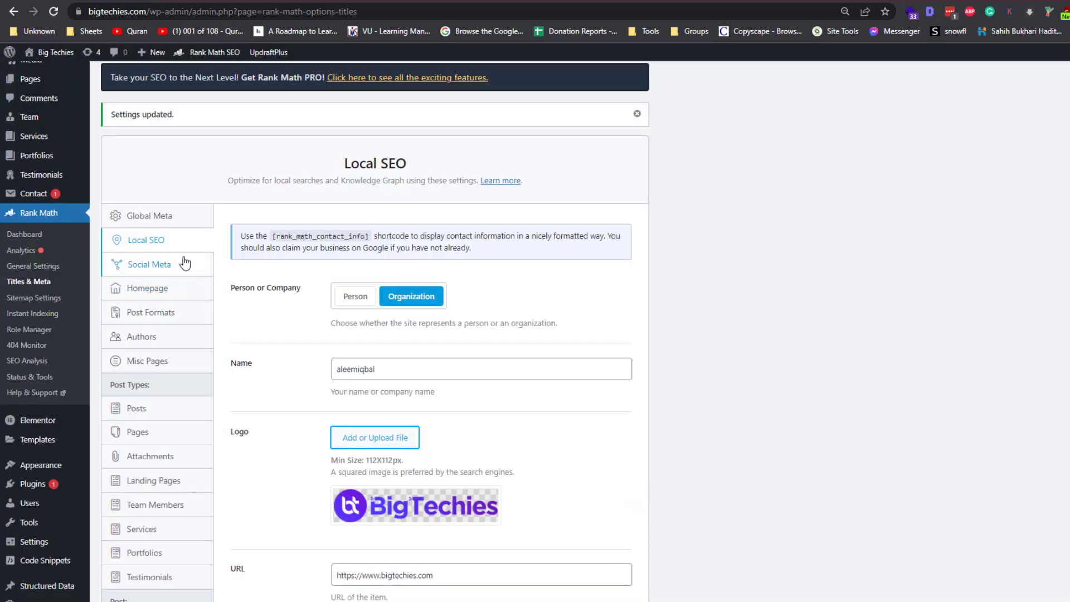
Open the Social Meta settings, then find the company's Facebook page in a new tab by searching for "big techies facebook".
left_click(200, 271)
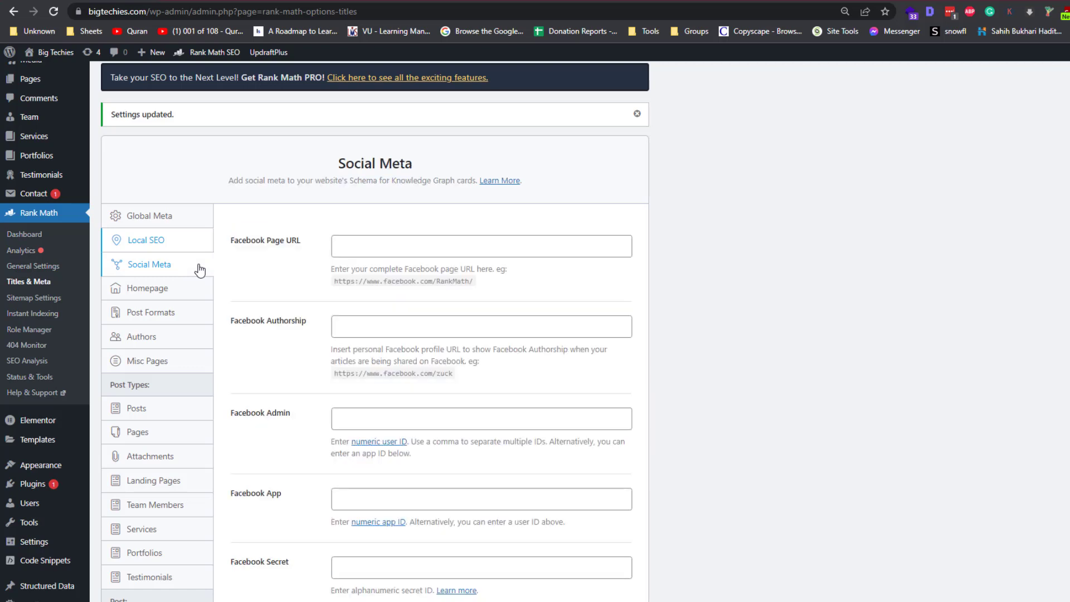
left_click(453, 246)
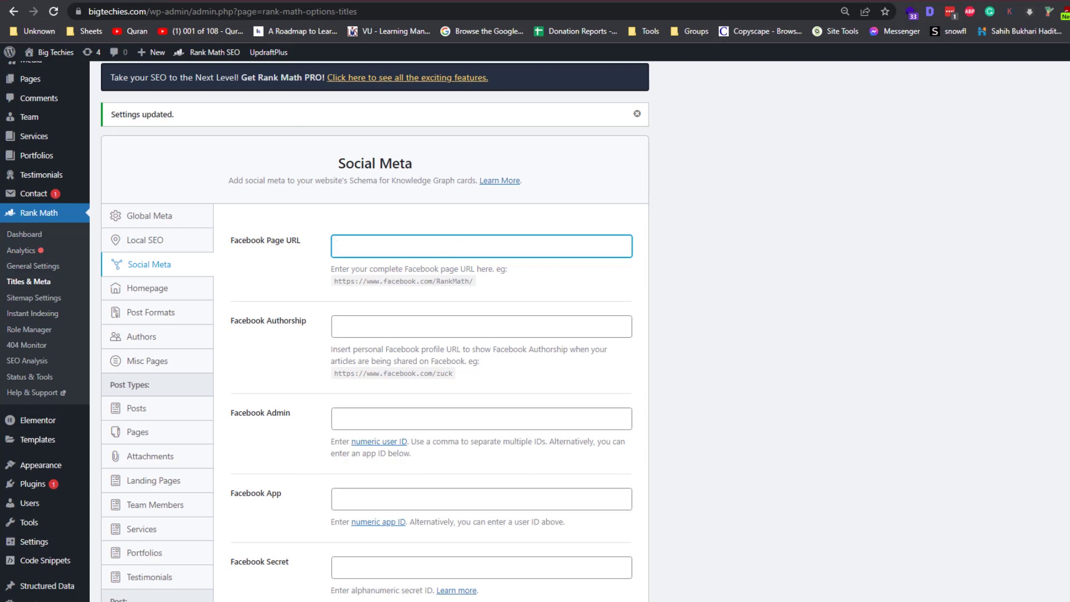
key("ctrl+t")
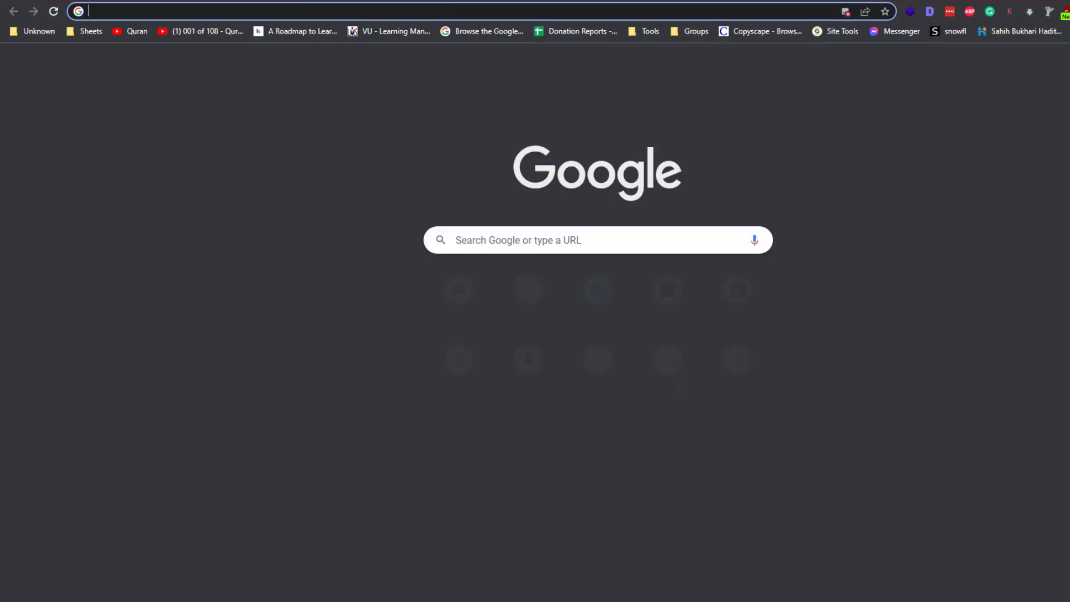
type("big te")
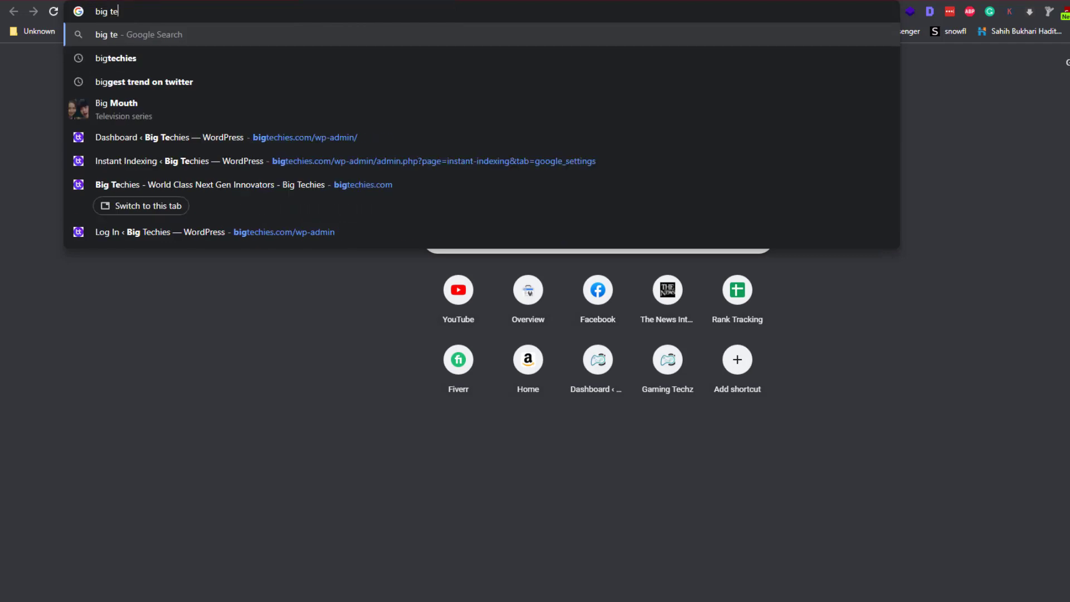
type("chies facebook")
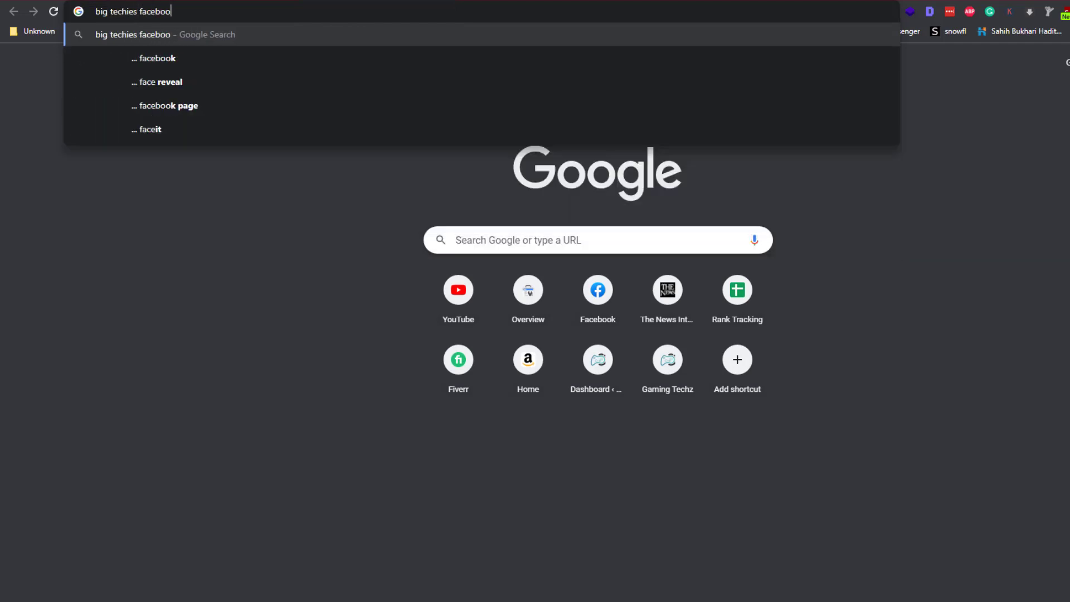
key("Return")
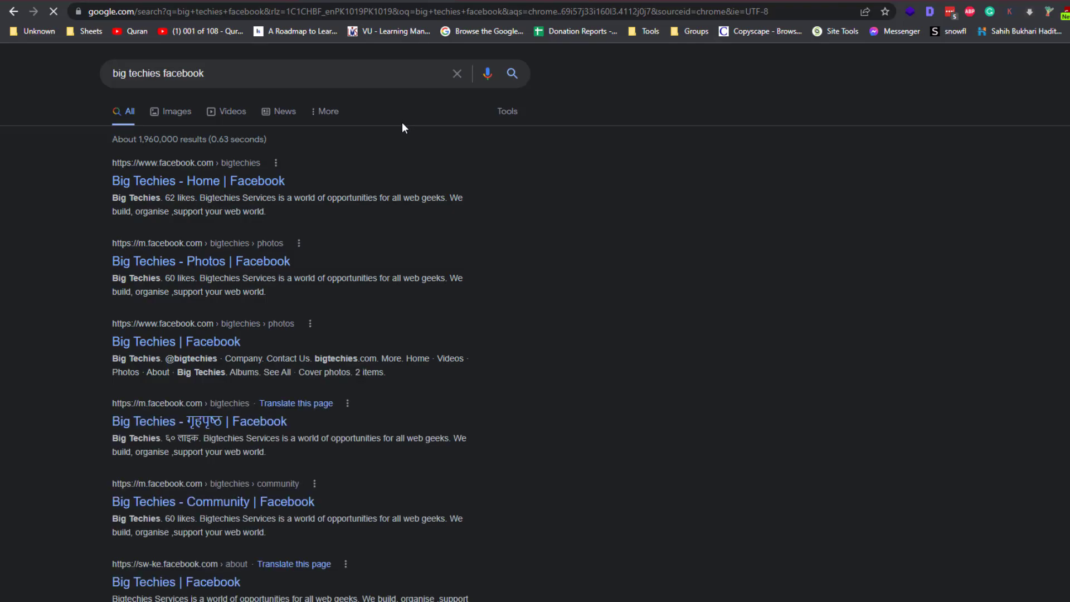
left_click(261, 181)
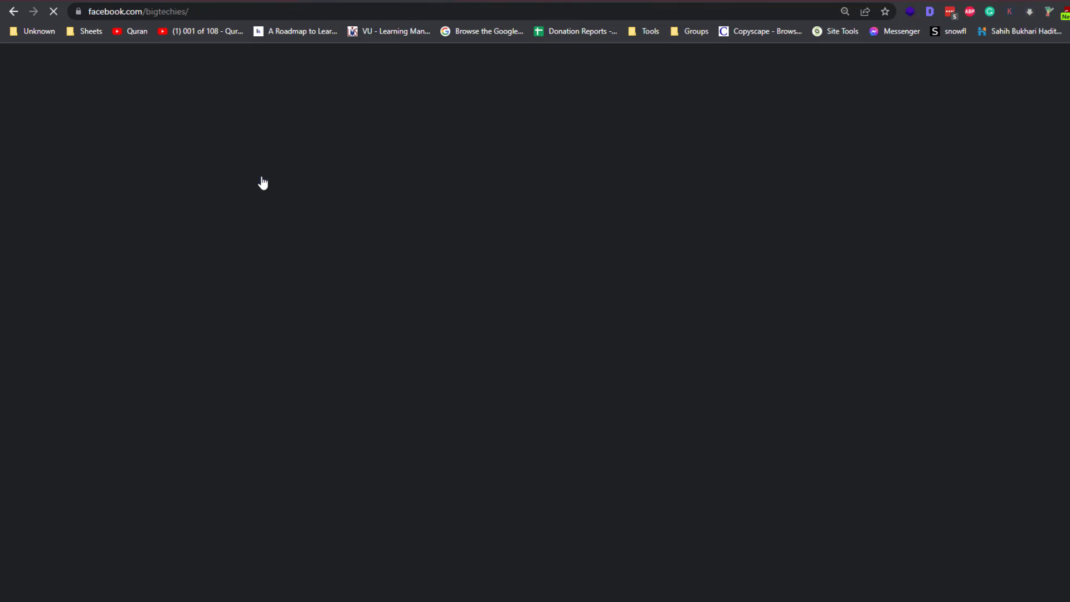
Copy the Big Techies Facebook page address into the Facebook Page URL field of the Social Meta settings.
left_click(328, 14)
key("ctrl+c")
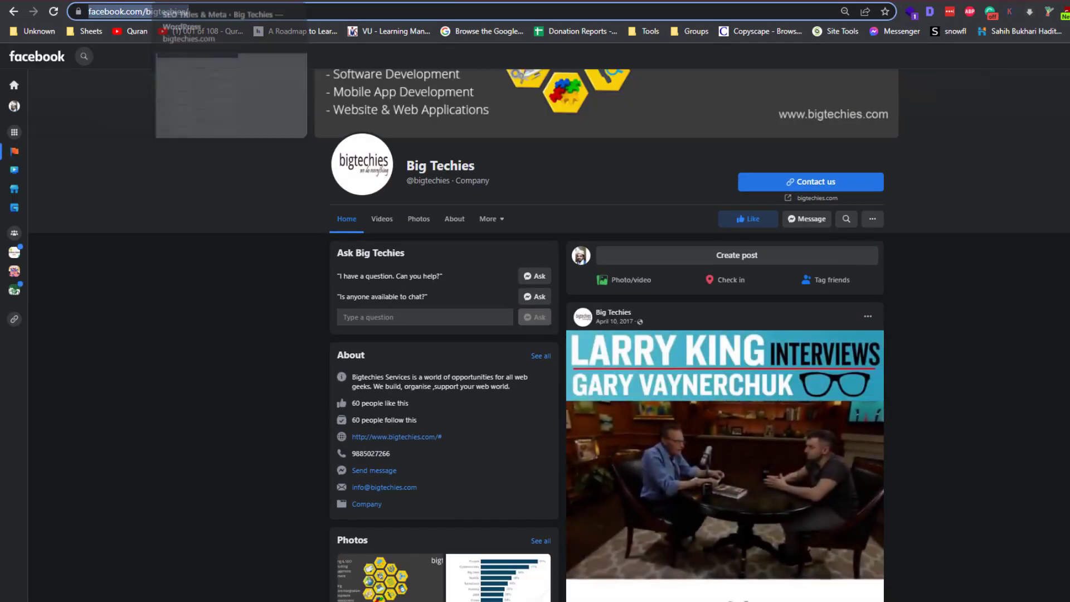
left_click(228, 1)
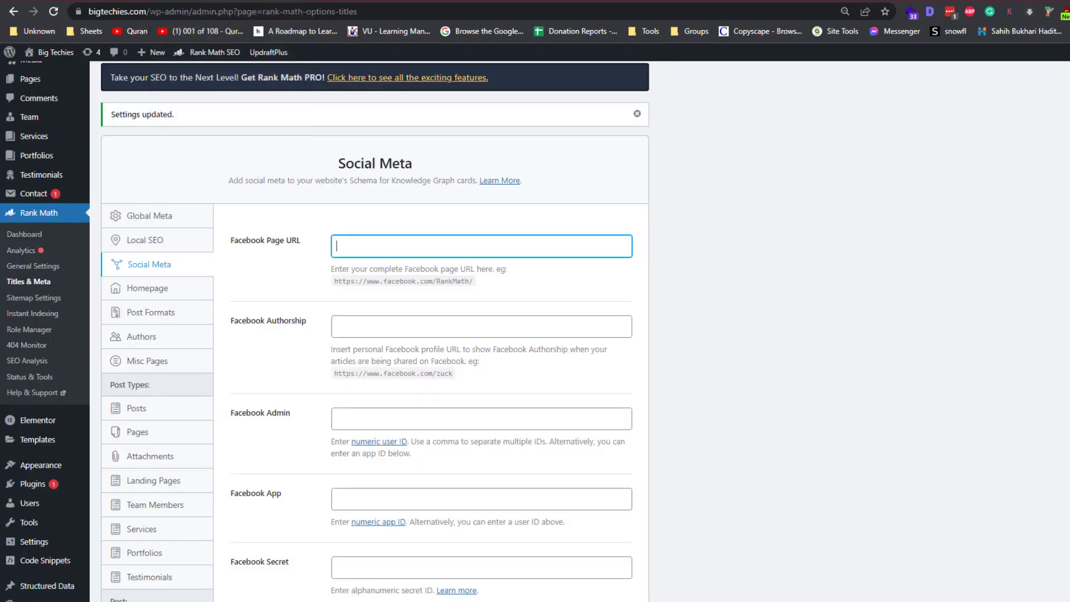
key("ctrl+v")
Get the author's personal Facebook profile address and enter it as the Facebook Authorship URL.
left_click(425, 327)
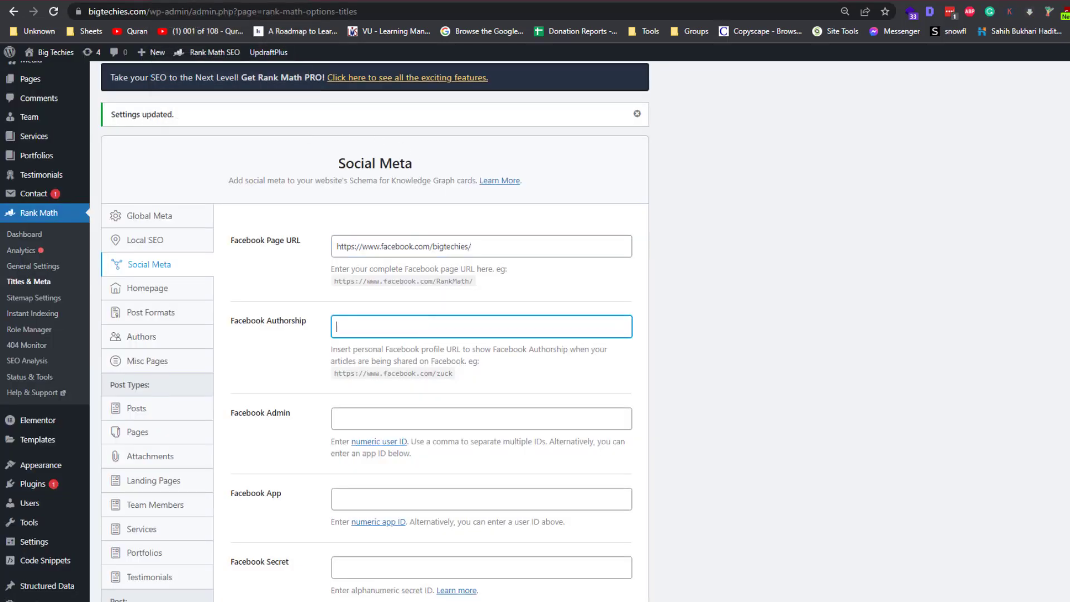
key("ctrl+Tab")
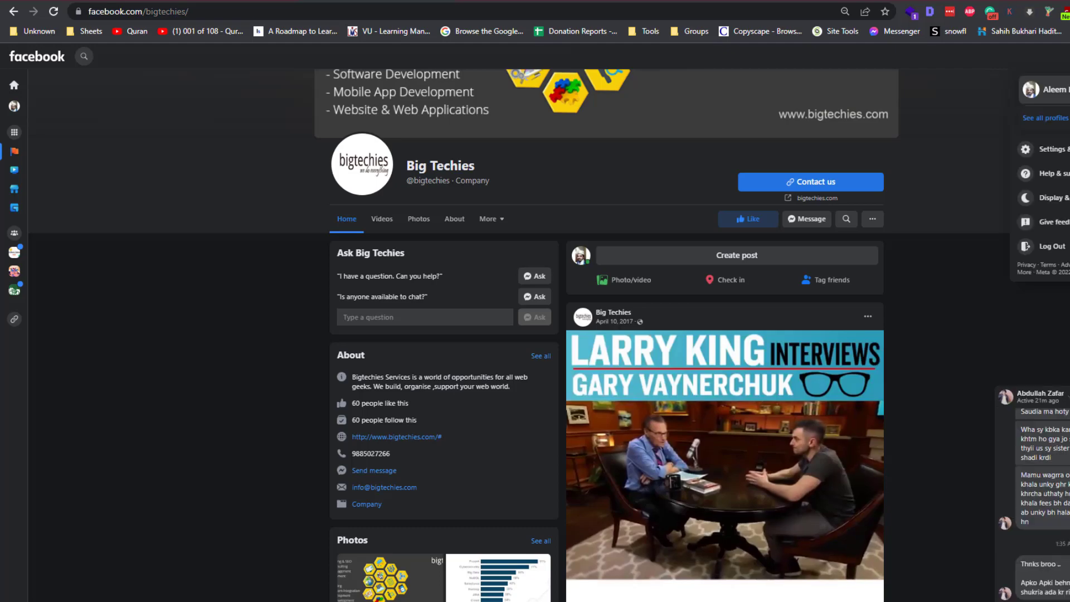
left_click(15, 106)
key("ctrl+shift+Tab")
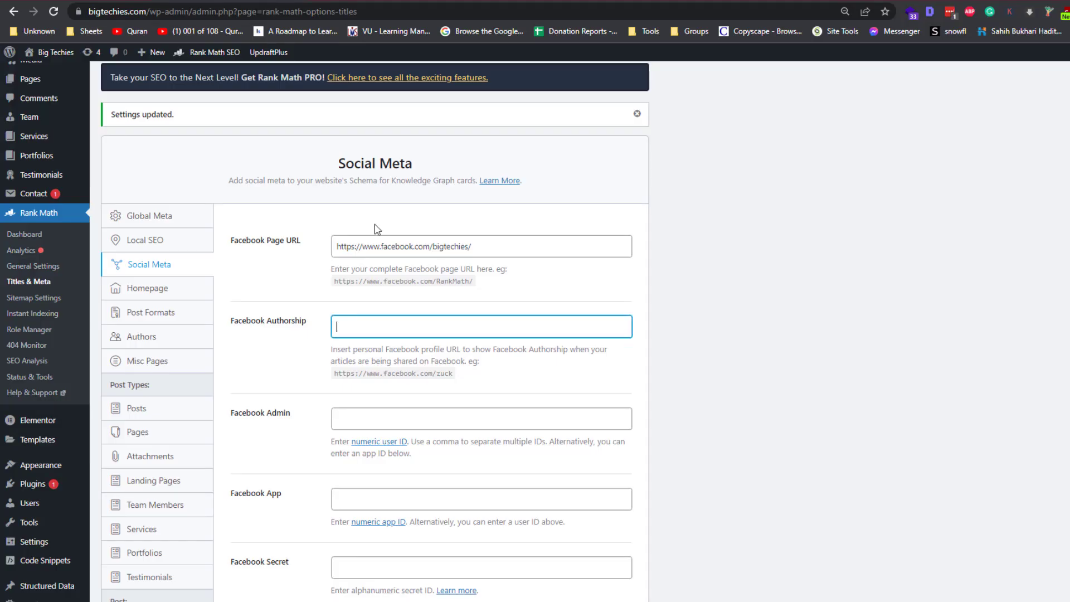
type("https://www.facebook.com/aleem.iqbal.bhatti/")
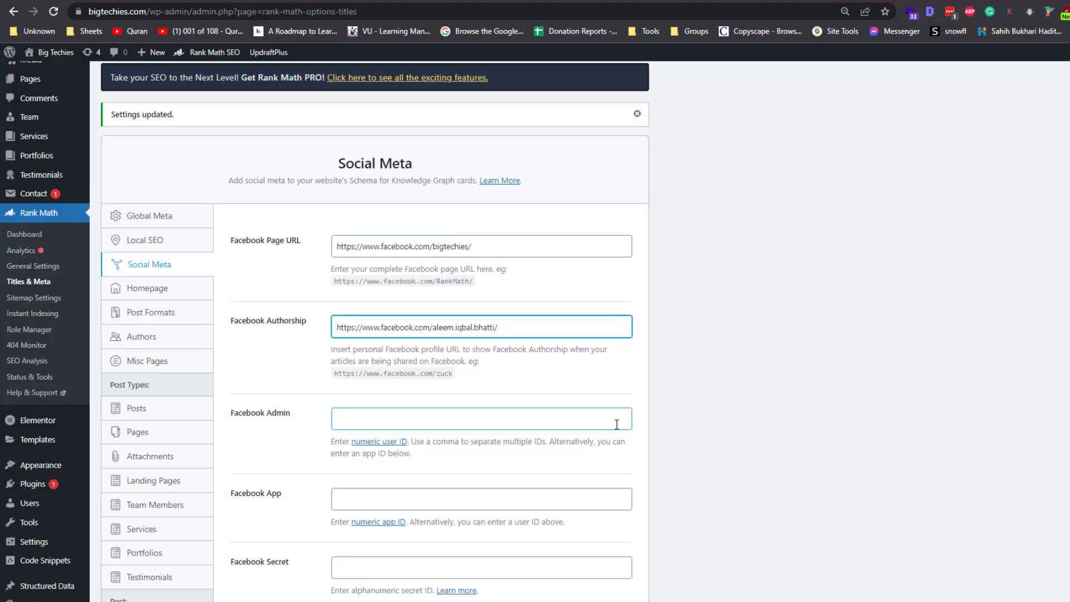
Try a handle for the author in the Twitter Username field.
scroll(747, 280, "down", 2)
scroll(746, 301, "down", 1)
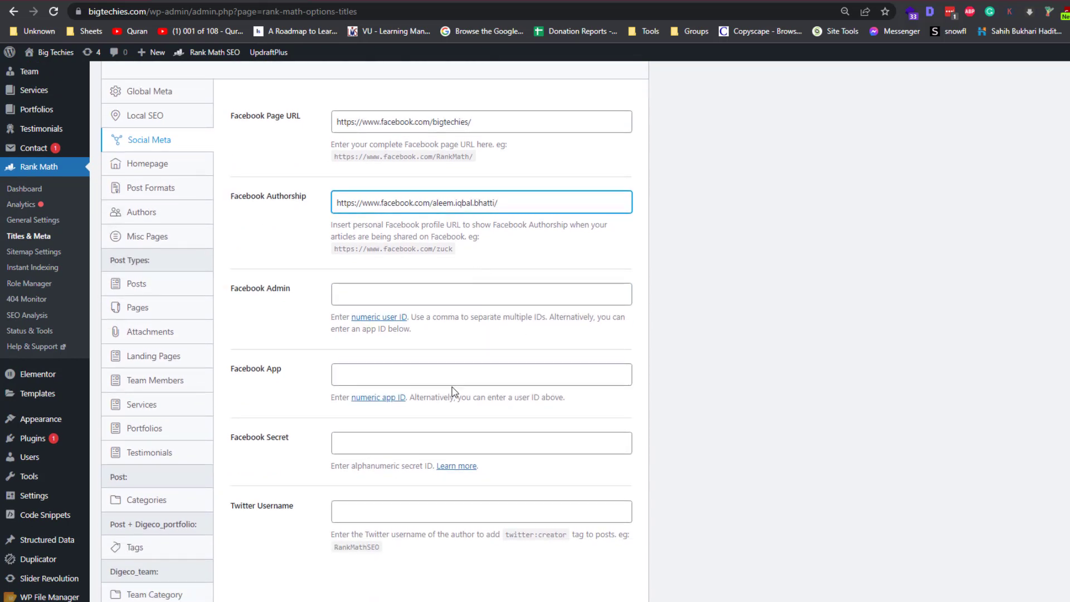
scroll(466, 507, "down", 2)
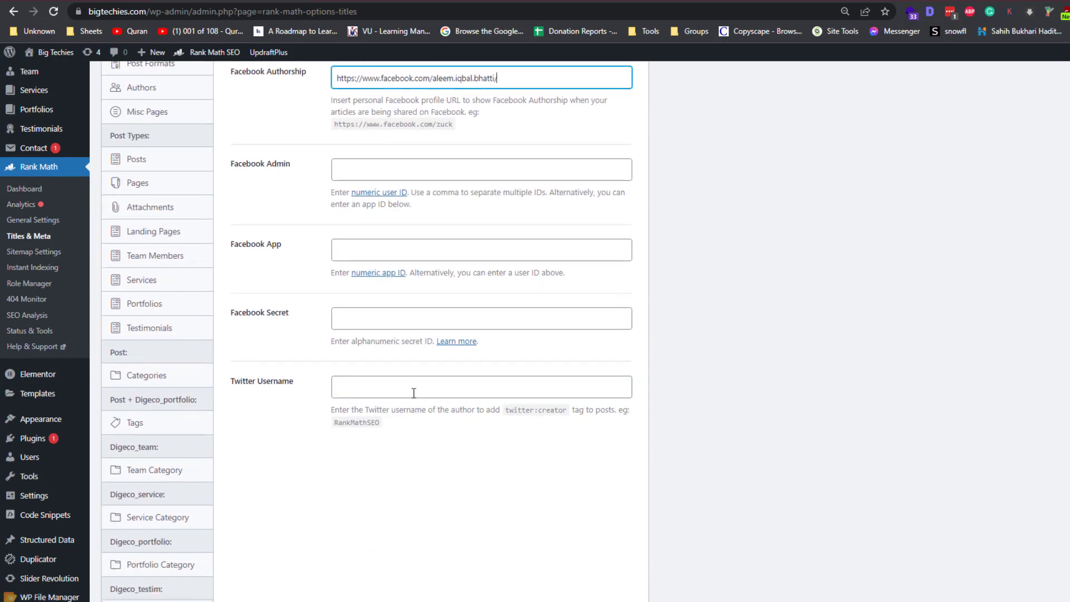
left_click(416, 385)
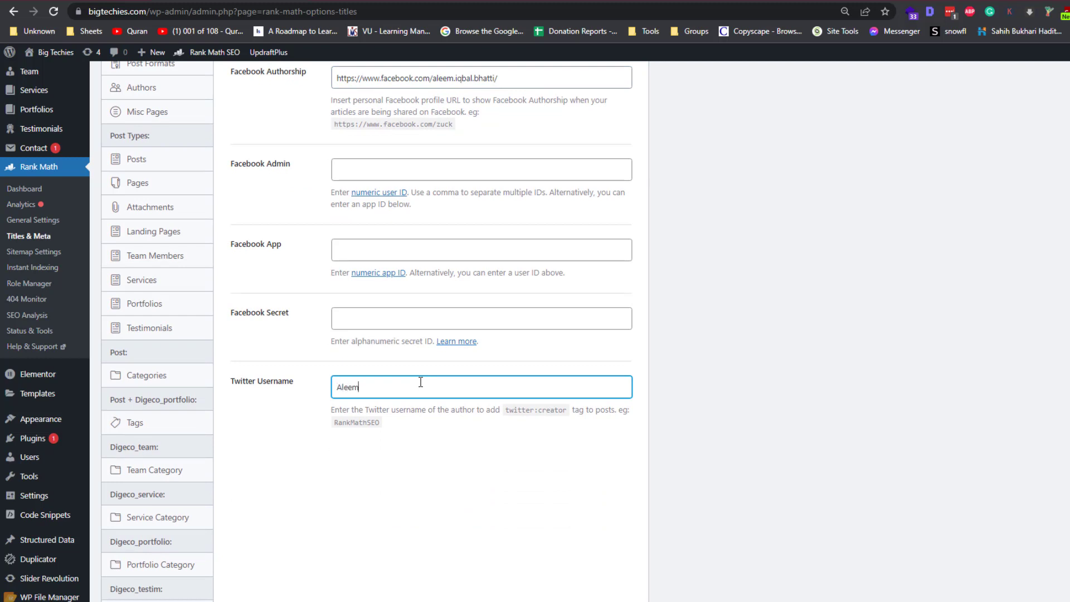
type("Aleem_SEO")
Open twitter.com/explore in a new tab and view the author's own profile to check the exact Twitter handle.
key("ctrl+t")
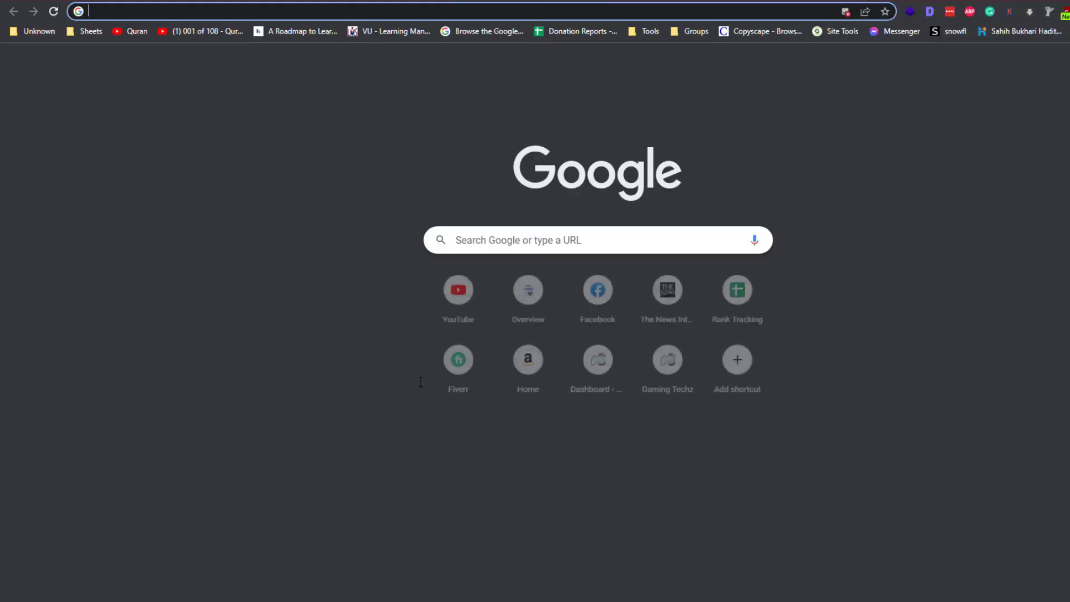
type("twitter.com/explore")
key("Return")
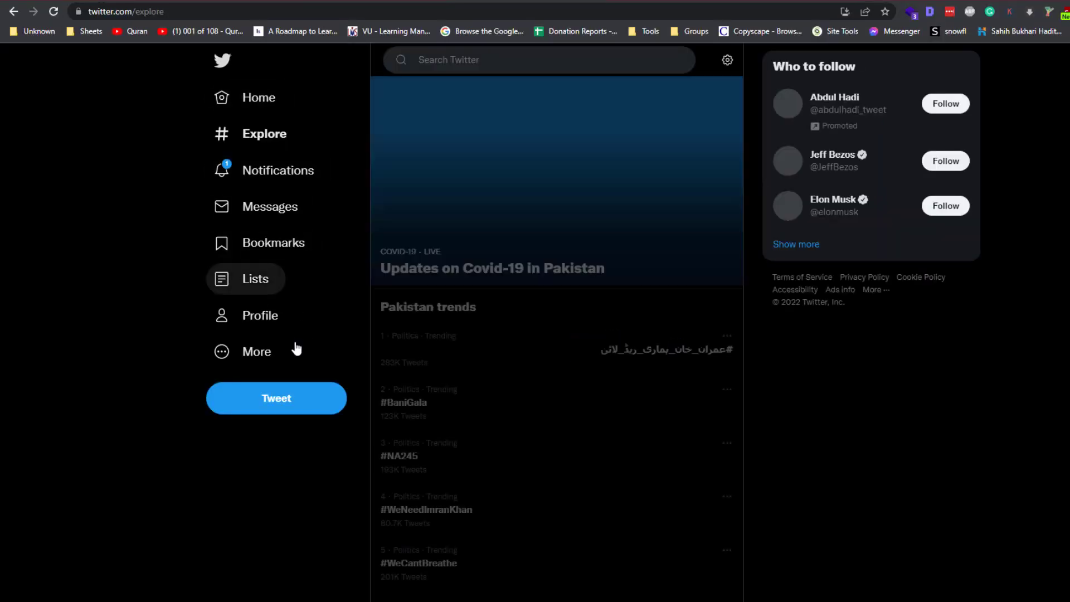
left_click(255, 319)
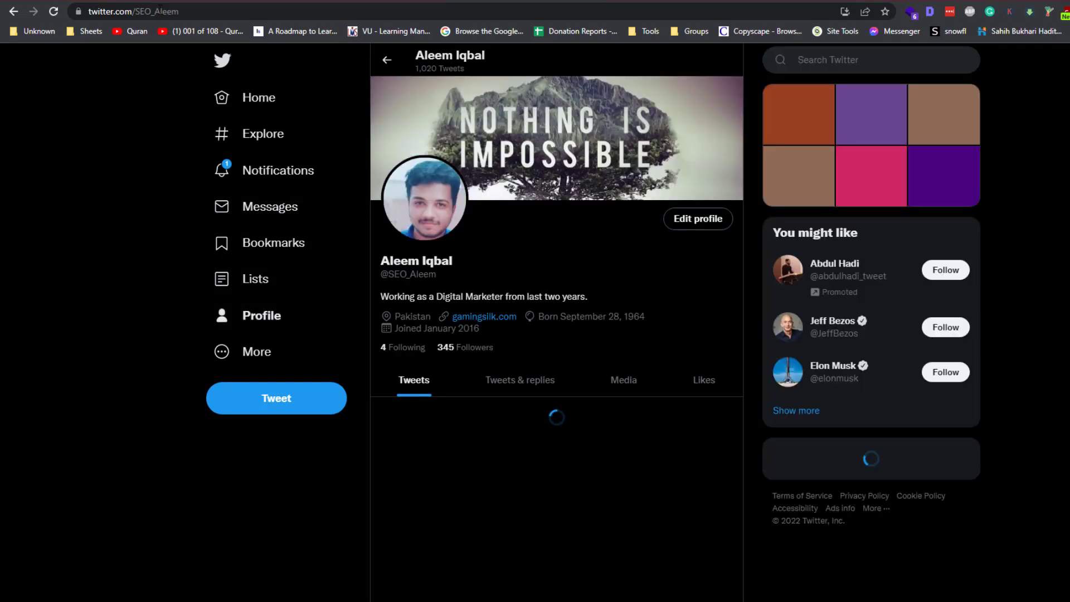
Return to the Social Meta settings and replace the Twitter Username with the handle from the author's Twitter profile.
key("ctrl+shift+Tab")
key("ctrl+shift+Tab")
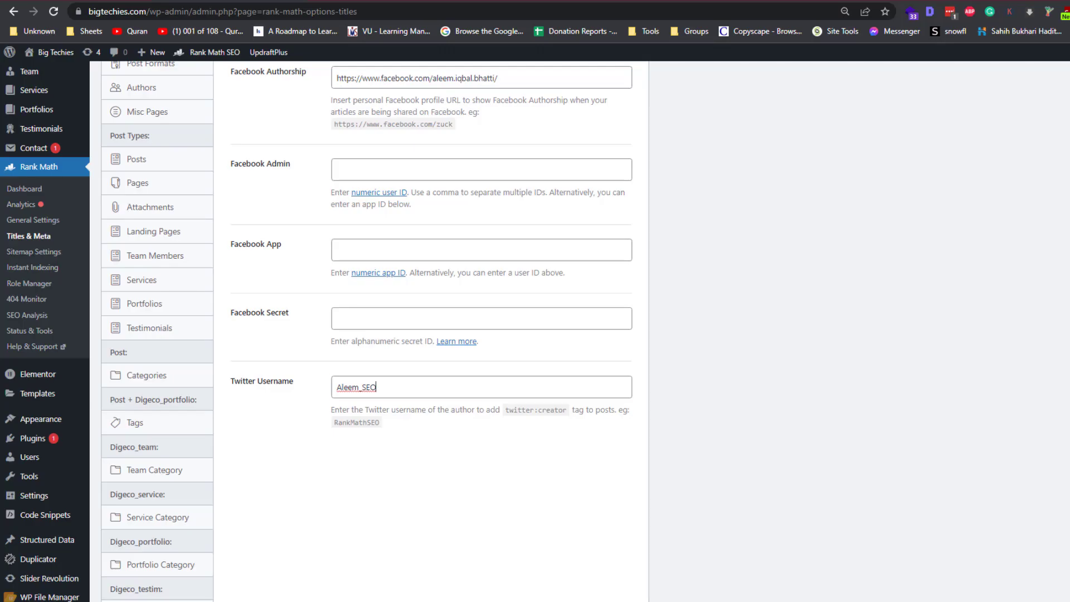
left_click(390, 387)
key("ctrl+a")
type("SEO_Aleem")
scroll(418, 426, "up", 3)
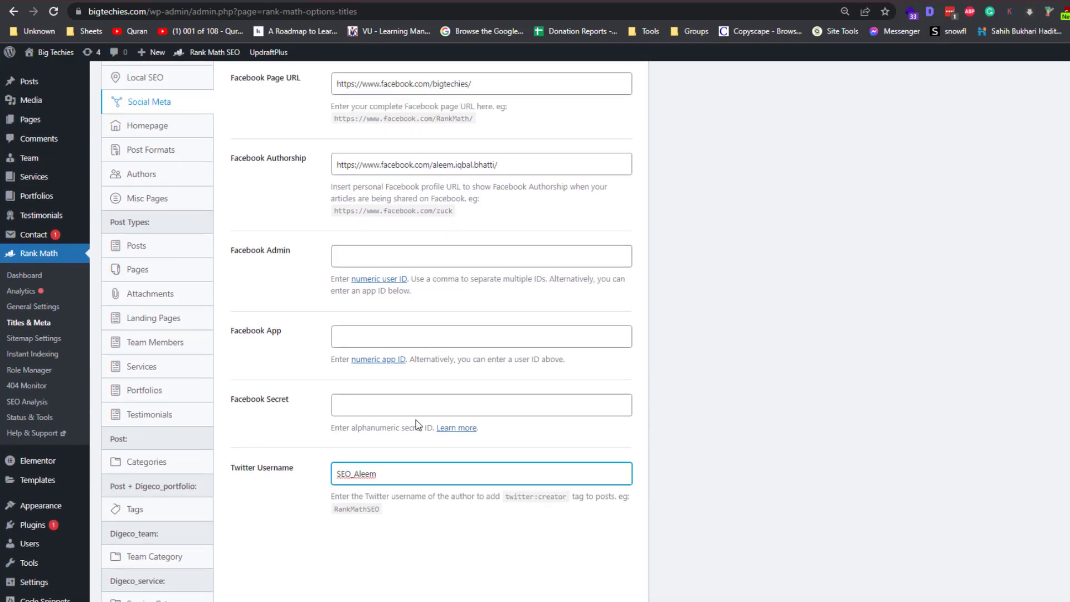
scroll(440, 452, "down", 3)
scroll(635, 574, "down", 2)
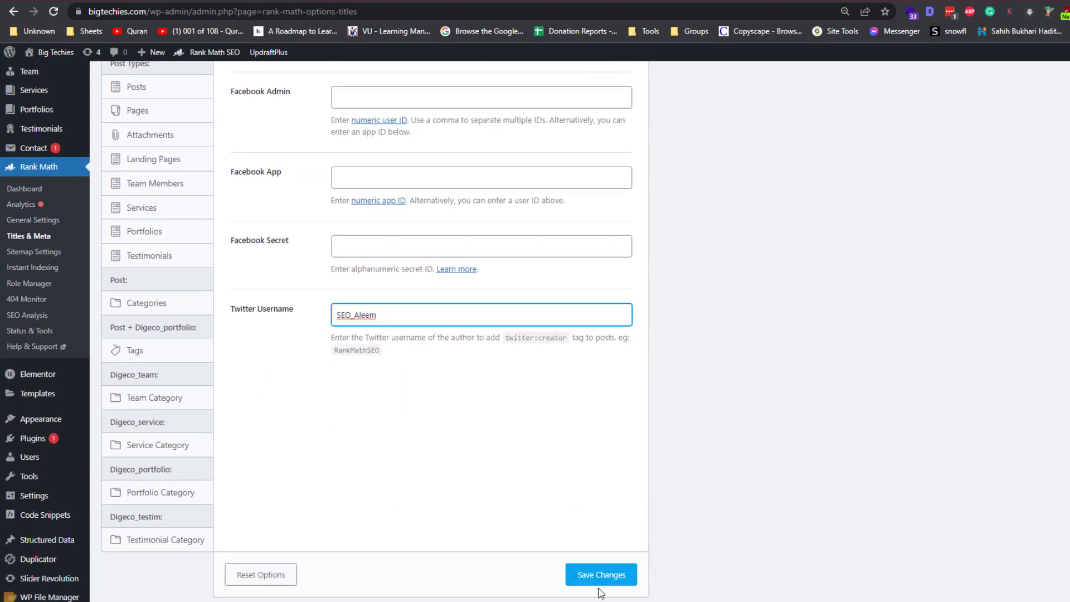
Save the Social Meta changes and open the Homepage section of Titles & Meta.
left_click(595, 581)
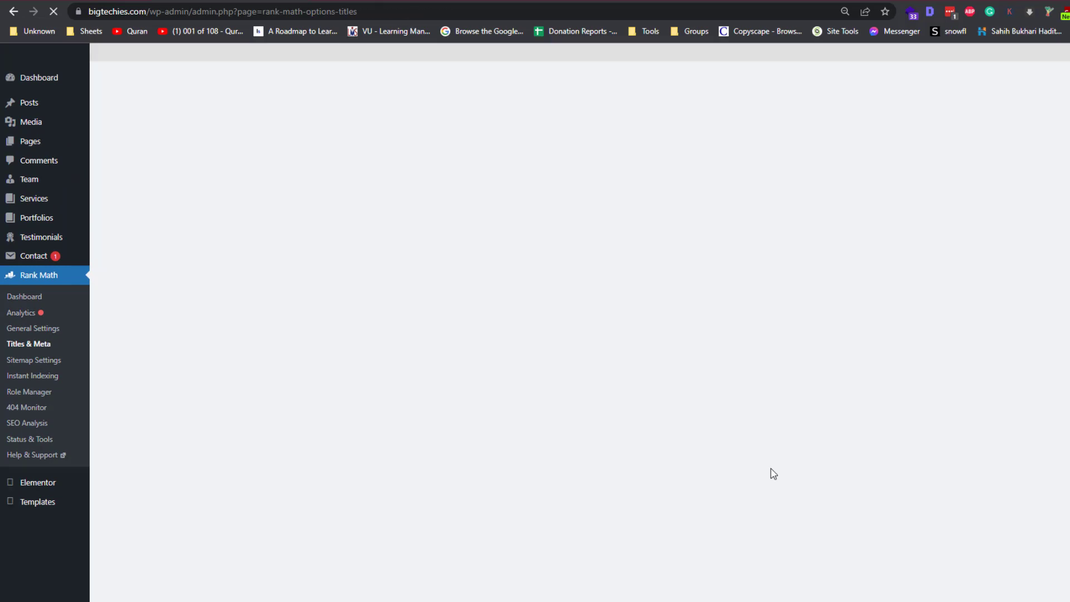
scroll(626, 325, "down", 4)
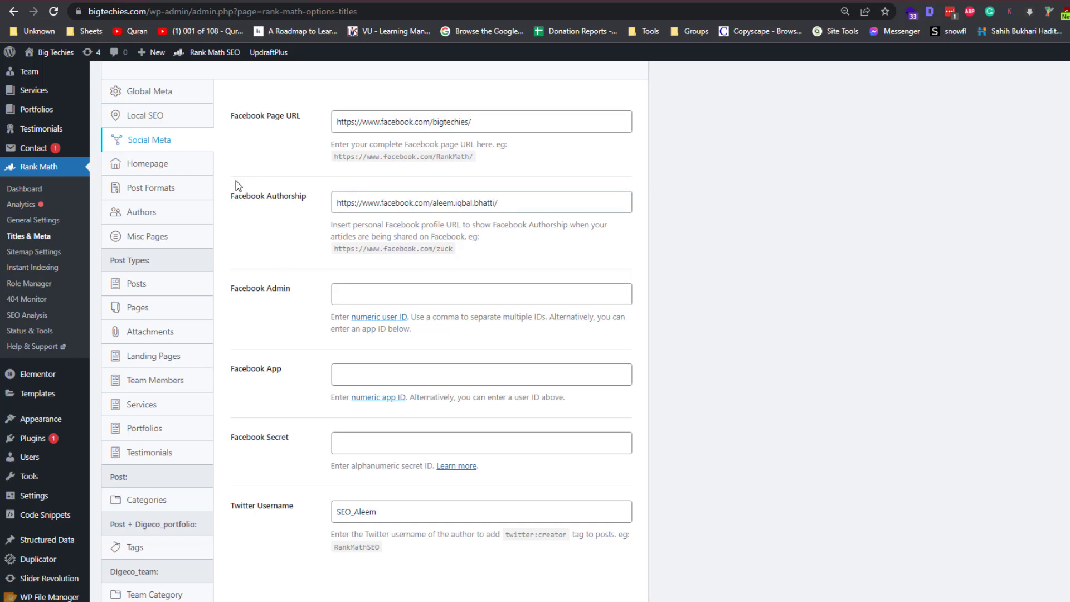
left_click(197, 167)
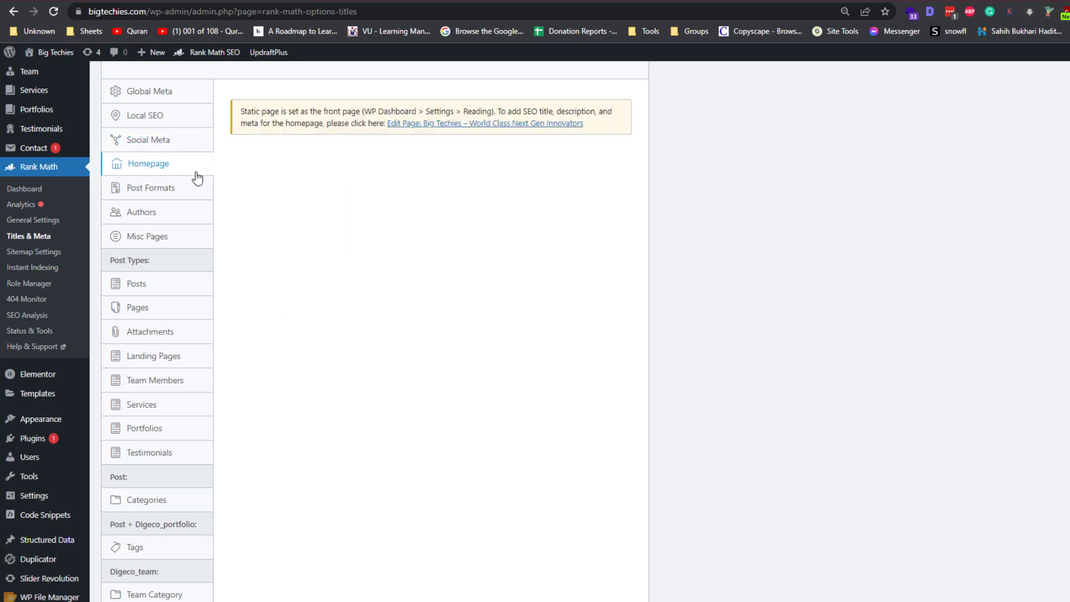
scroll(332, 220, "up", 1)
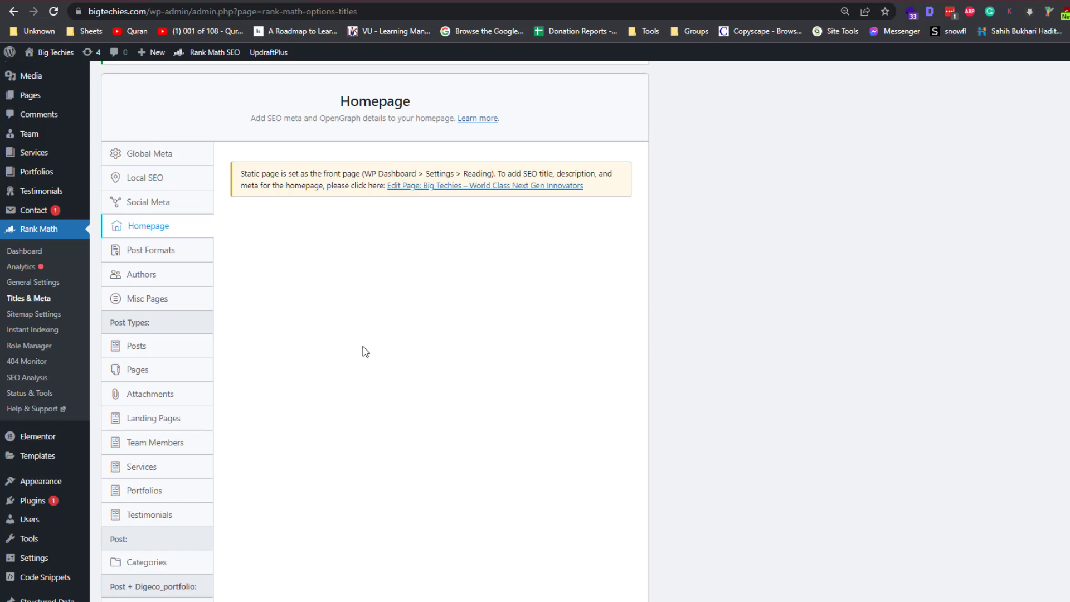
Open the Post Formats section and examine the Format Archive Titles and Format Archive Descriptions templates.
left_click(205, 261)
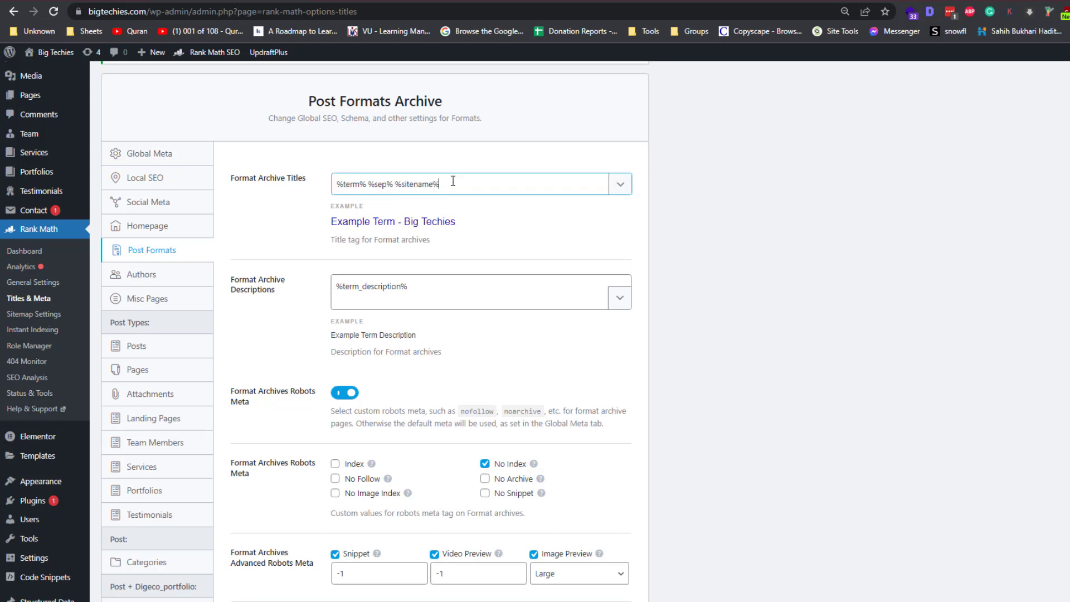
left_click_drag(451, 184, 293, 196)
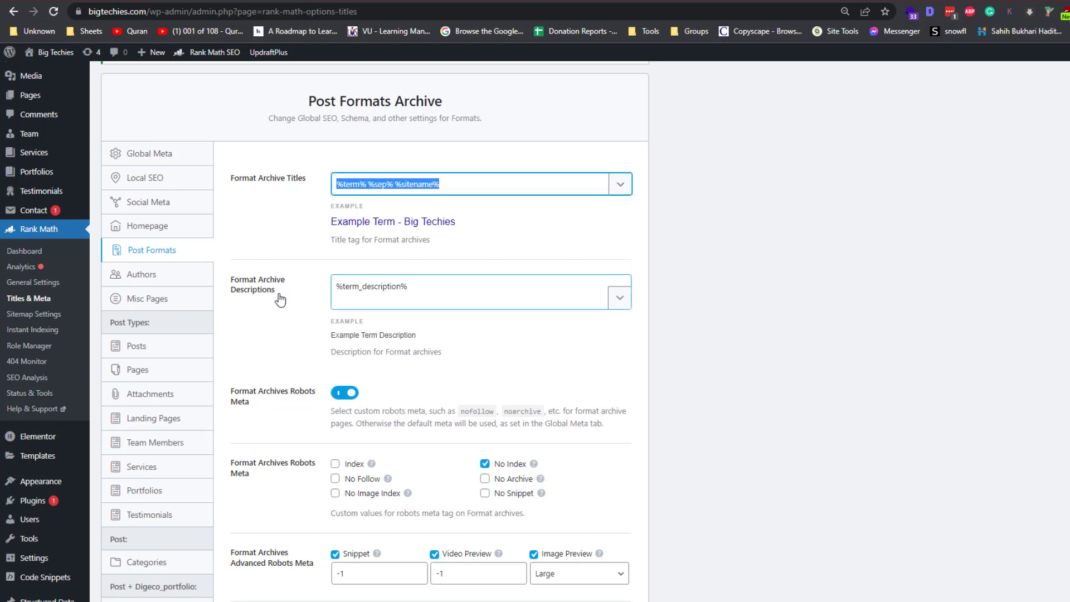
scroll(329, 171, "down", 1)
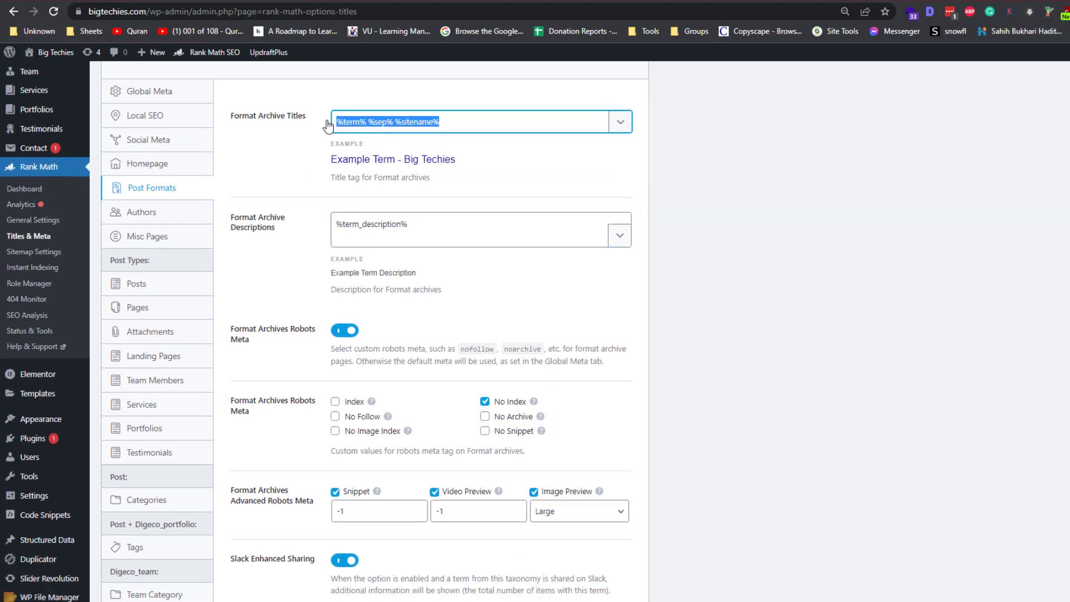
left_click(313, 137)
left_click_drag(367, 122, 449, 120)
left_click(362, 123)
left_click(372, 123)
left_click_drag(419, 223, 323, 225)
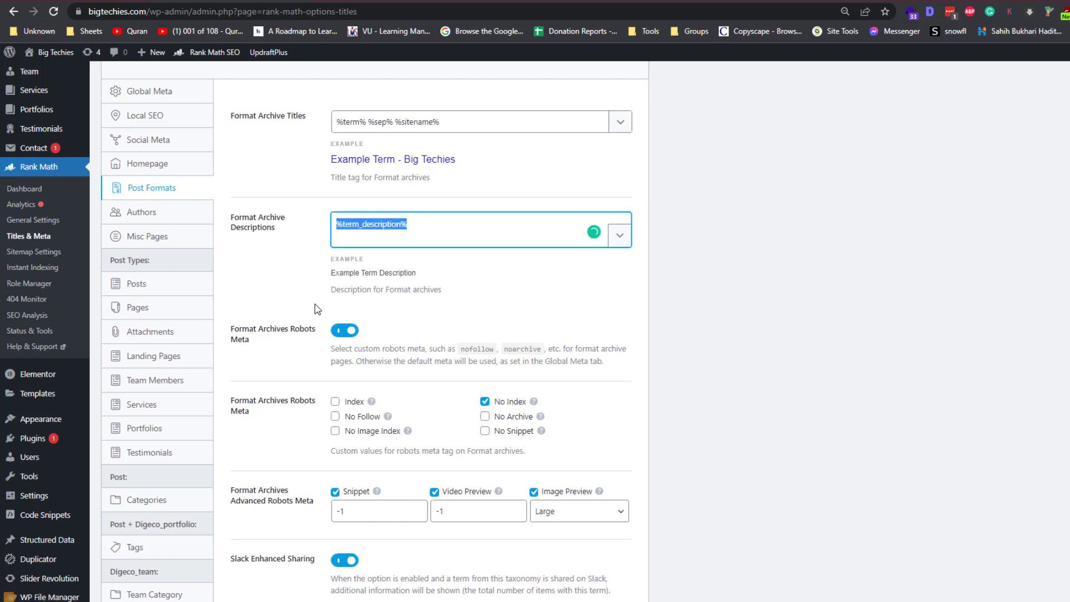
Review the robots meta, advanced robots and Slack Enhanced Sharing options for format archives, and recheck the archive title template.
scroll(315, 307, "down", 2)
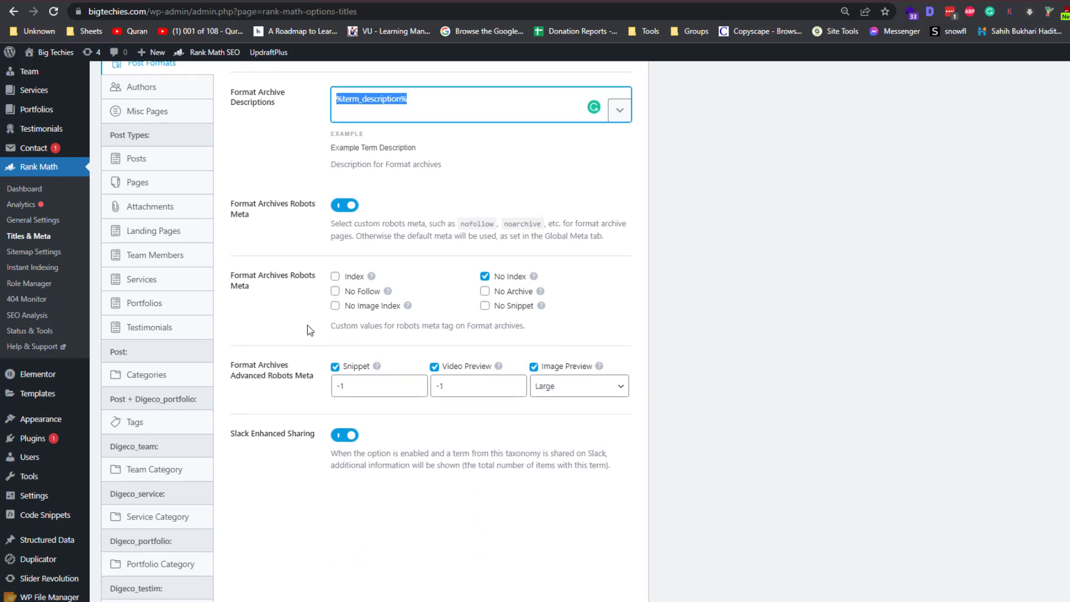
scroll(311, 323, "down", 1)
scroll(308, 329, "up", 2)
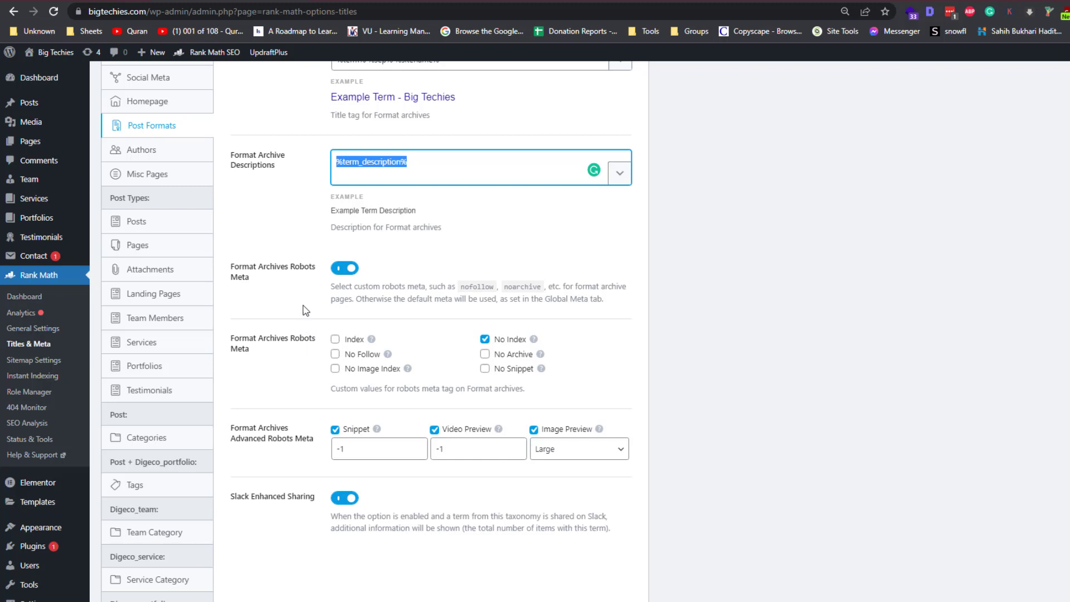
scroll(247, 198, "up", 3)
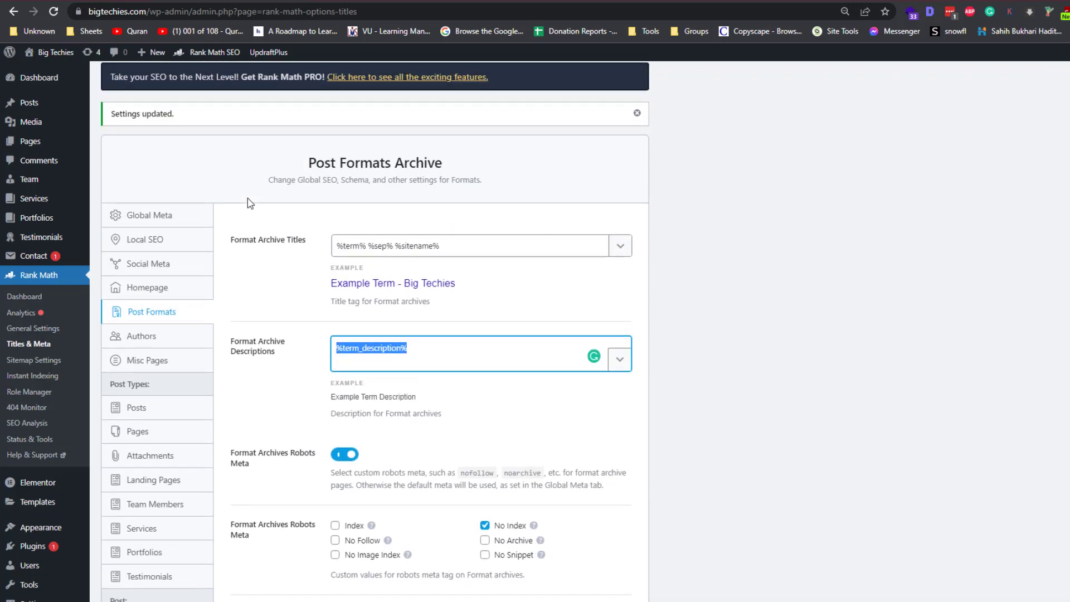
scroll(248, 200, "down", 2)
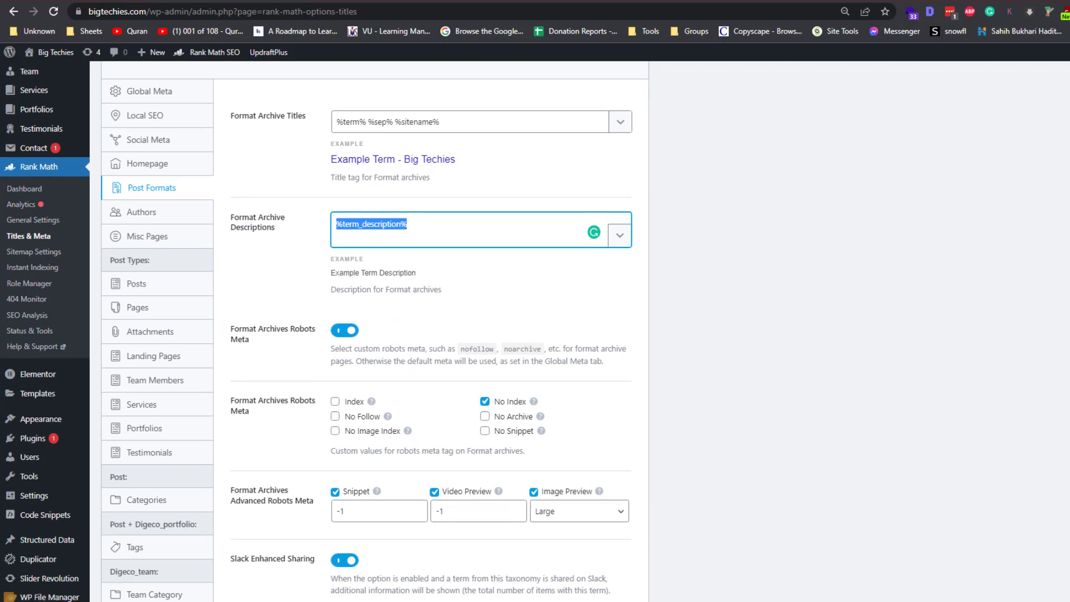
scroll(939, 286, "up", 1)
scroll(938, 286, "down", 3)
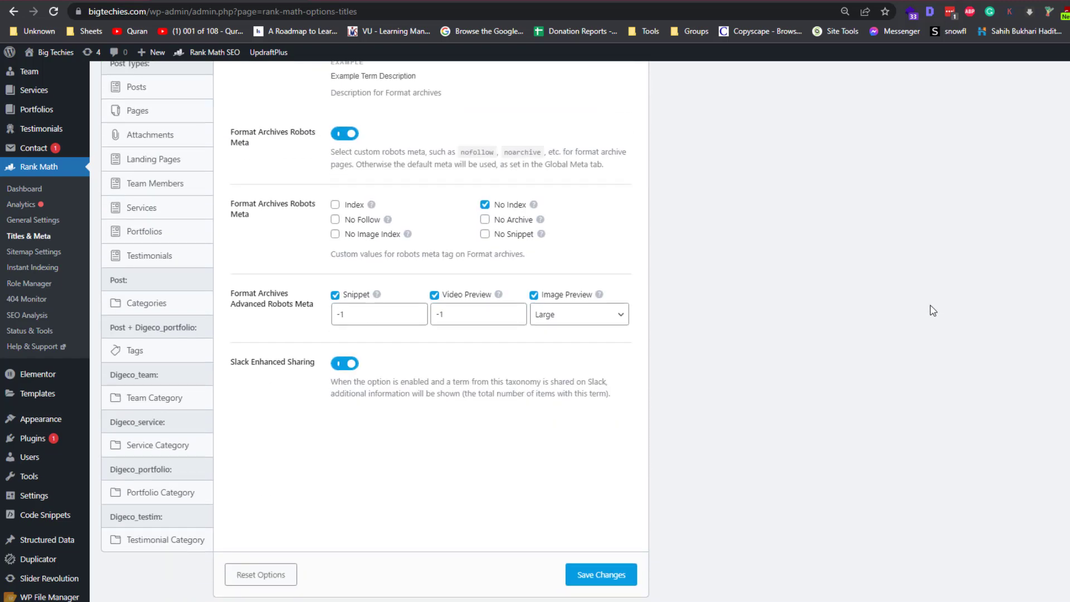
left_click(597, 507)
left_click(363, 242)
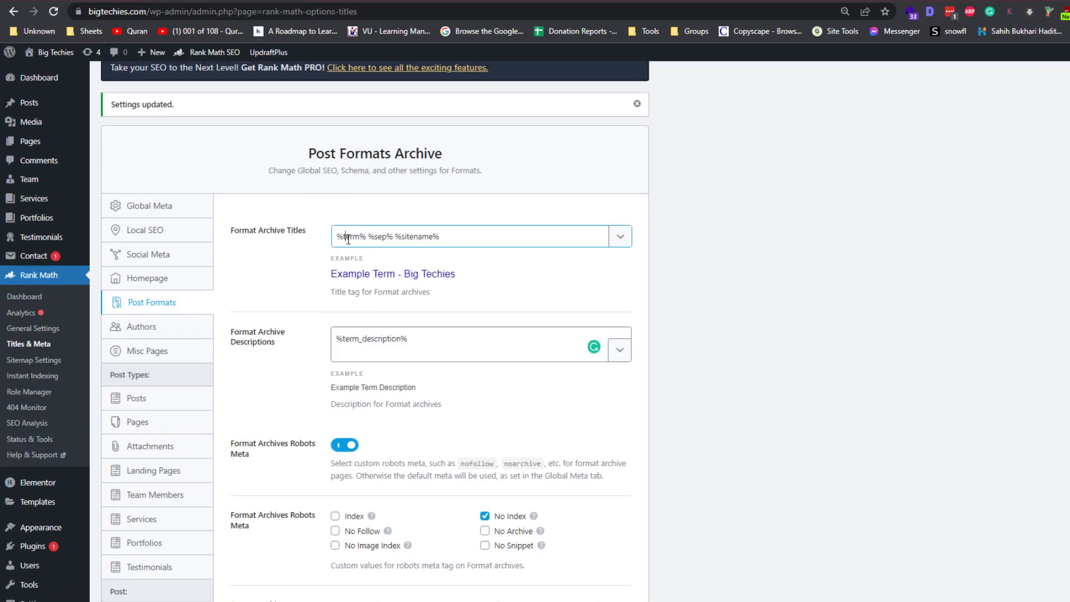
left_click_drag(348, 239, 380, 241)
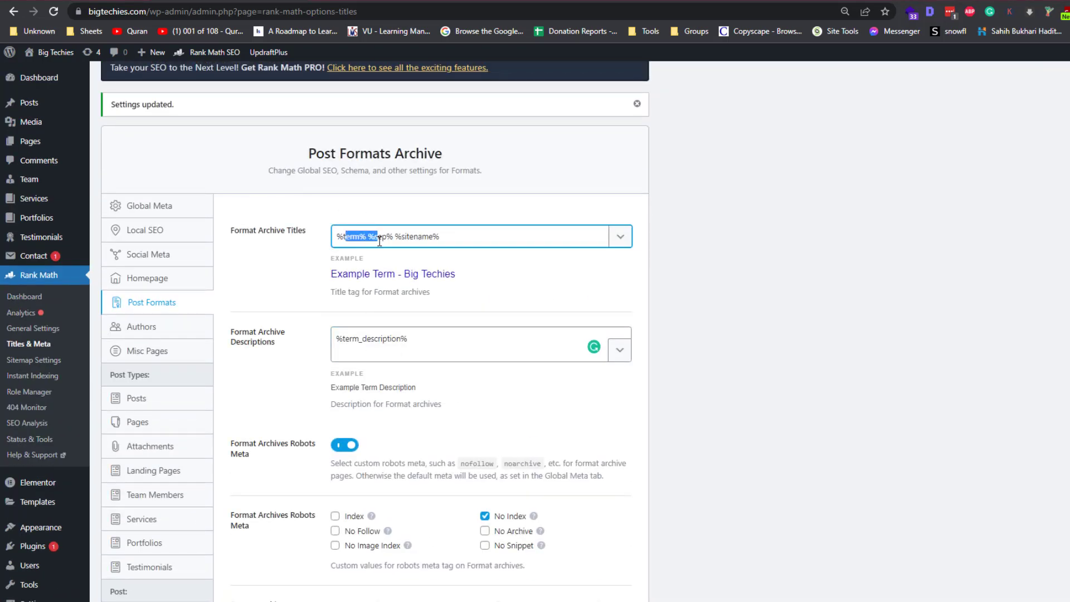
left_click(377, 243)
Open the Authors section and review the author archive options, from Author Base and robots meta to Add SEO Controls.
left_click(175, 329)
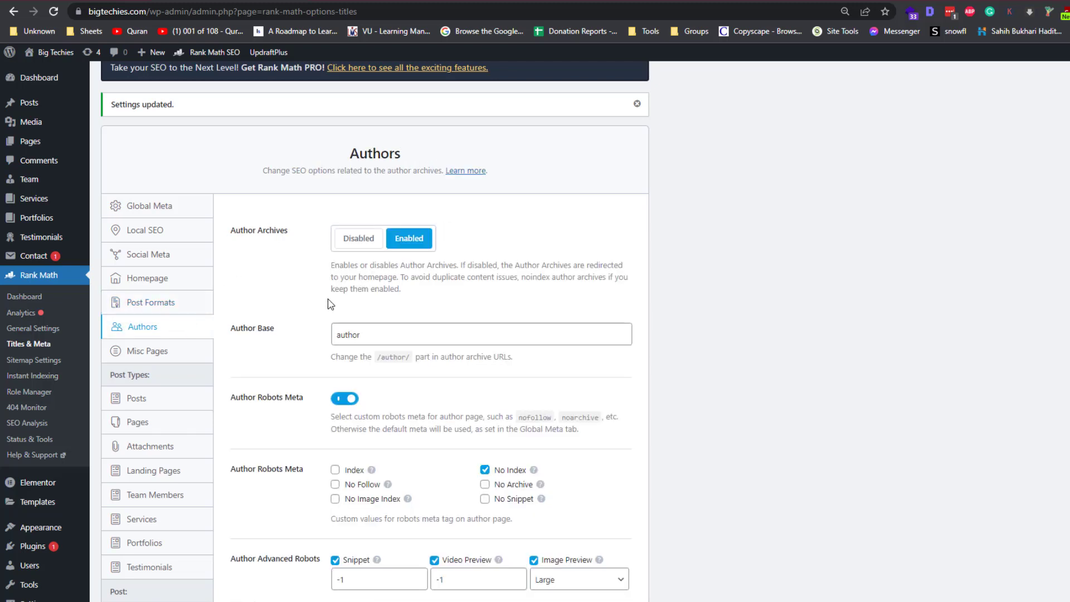
scroll(331, 303, "down", 2)
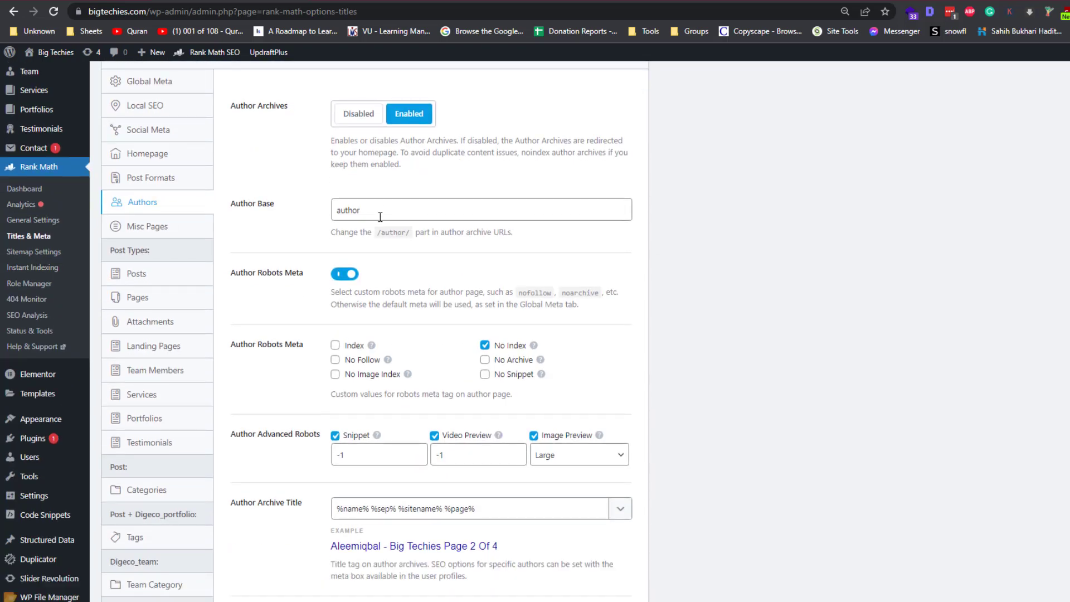
double_click(380, 204)
scroll(307, 245, "down", 2)
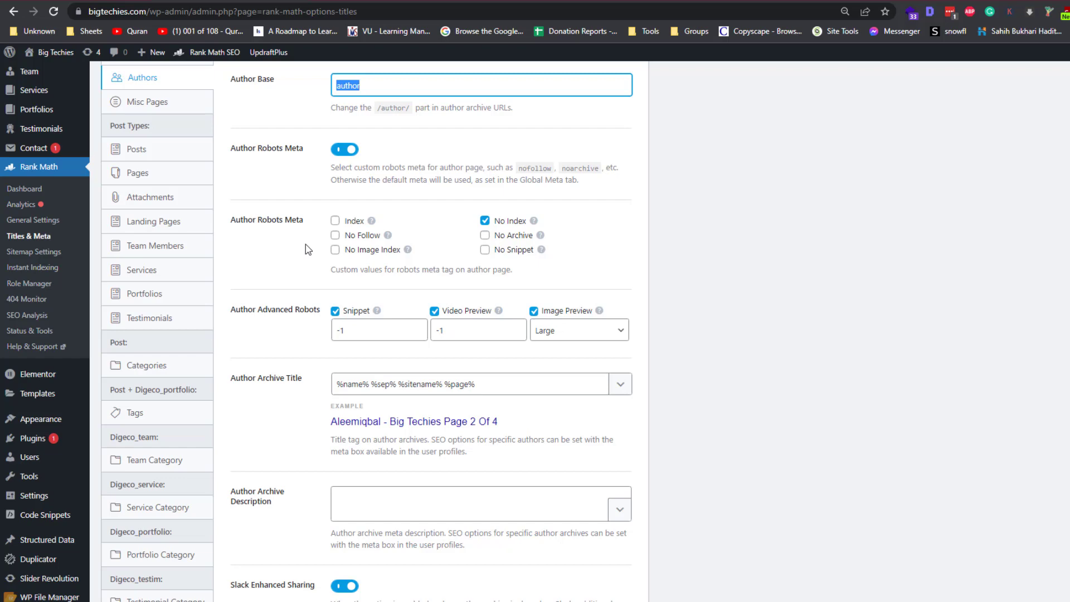
left_click(326, 180)
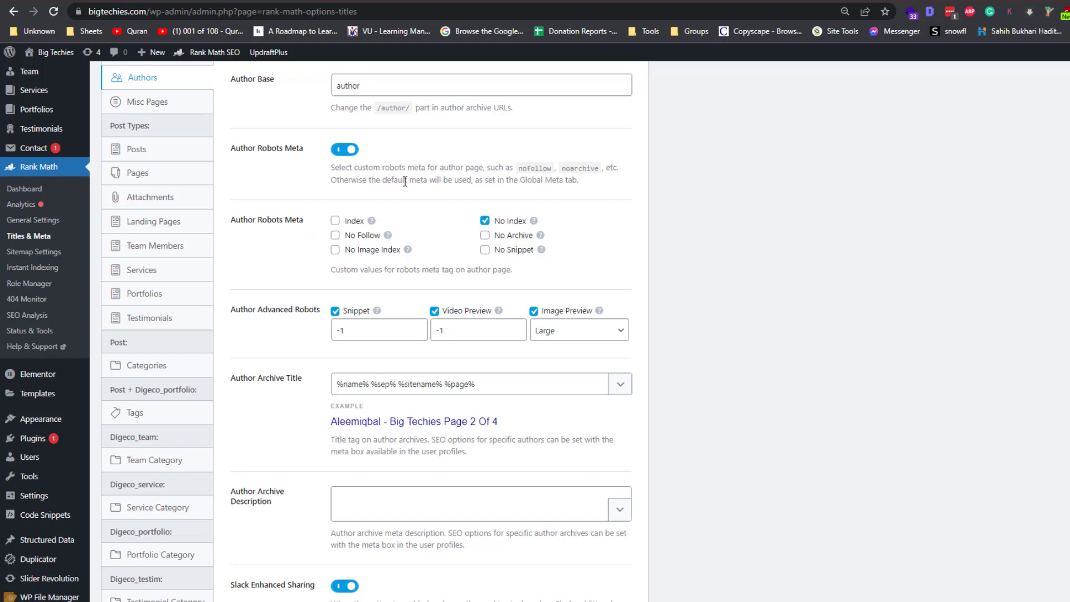
scroll(580, 389, "down", 2)
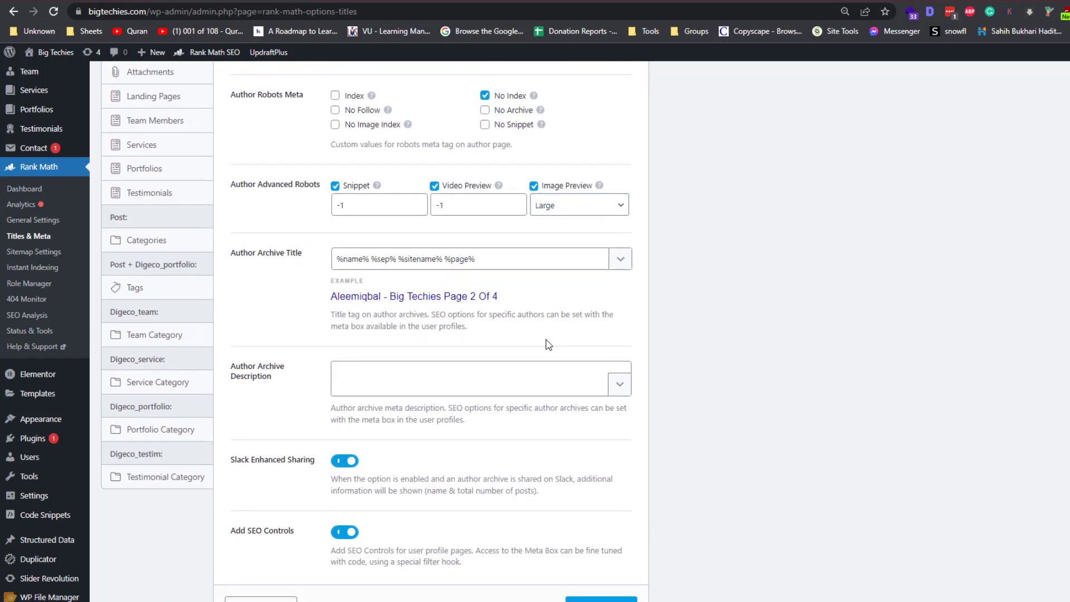
scroll(548, 344, "down", 1)
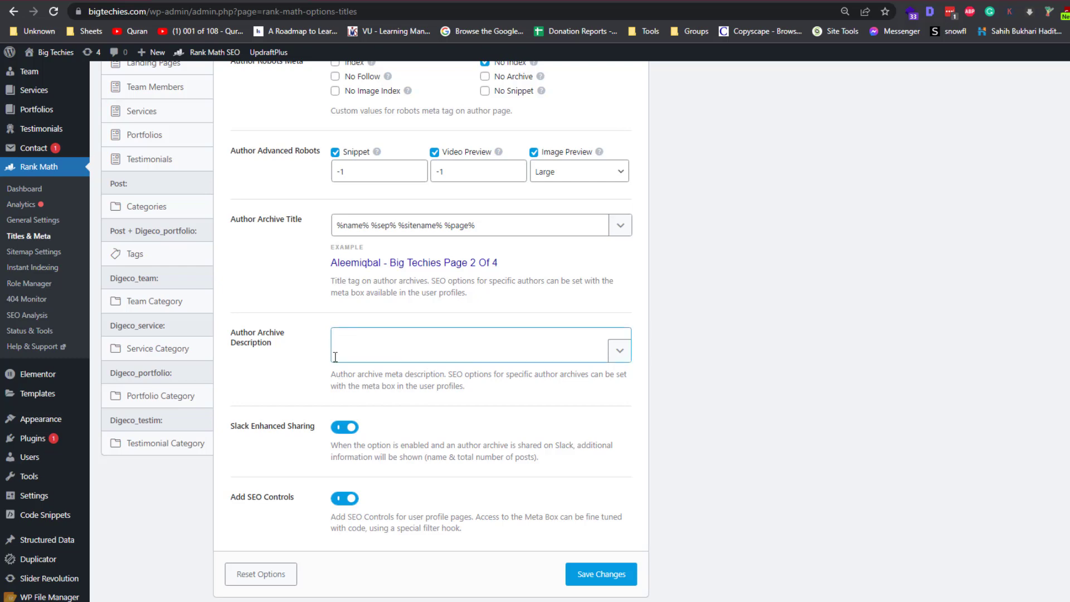
In the Misc Pages section, enable Noindex Password Protected Pages and save the changes.
scroll(336, 361, "up", 5)
left_click(183, 257)
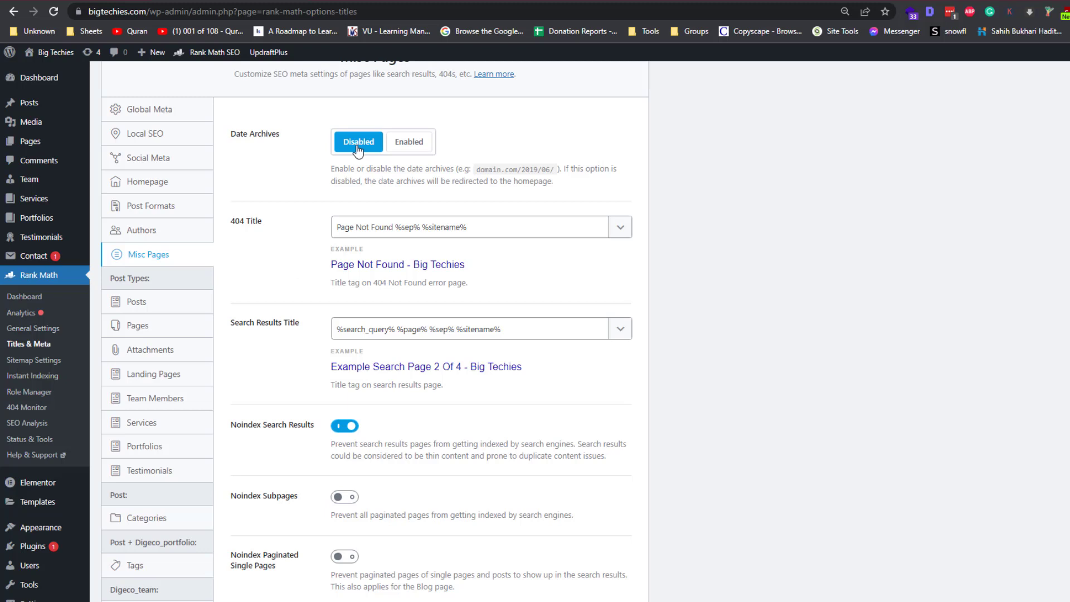
scroll(319, 190, "down", 3)
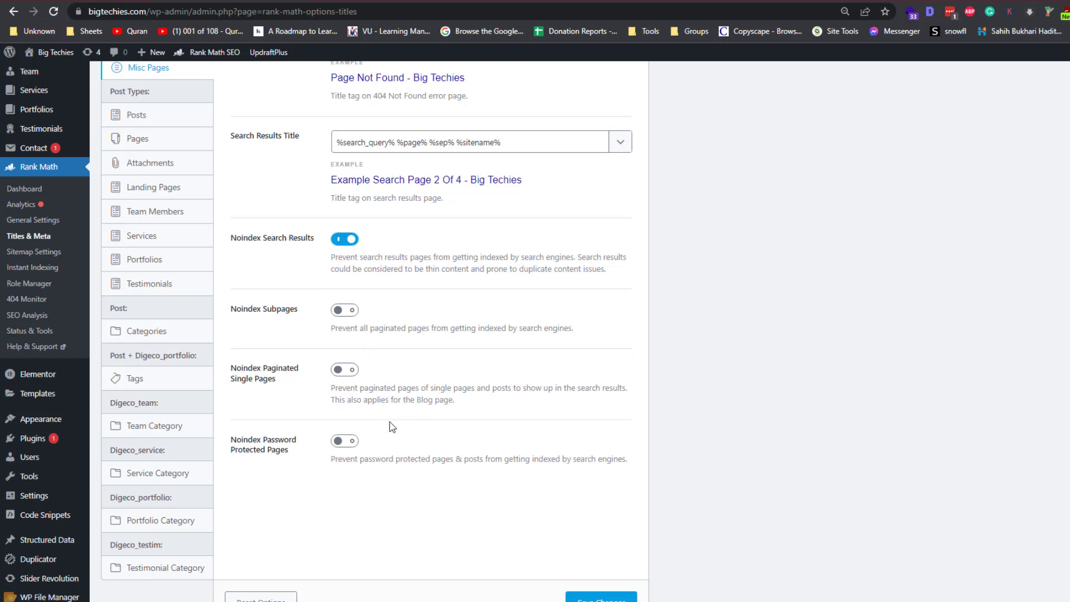
scroll(390, 415, "down", 1)
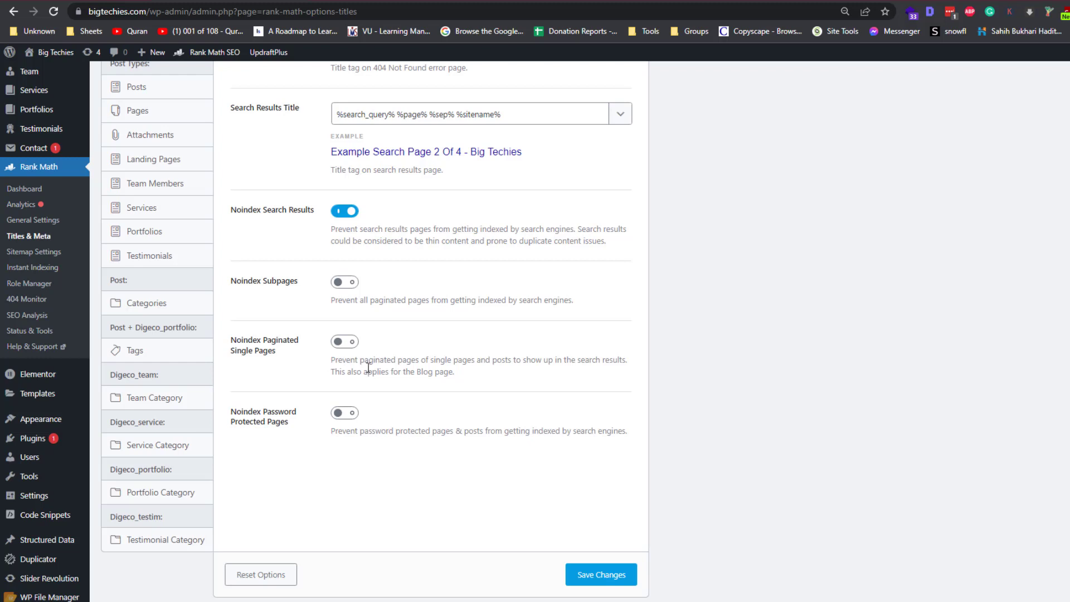
left_click(355, 417)
left_click(626, 577)
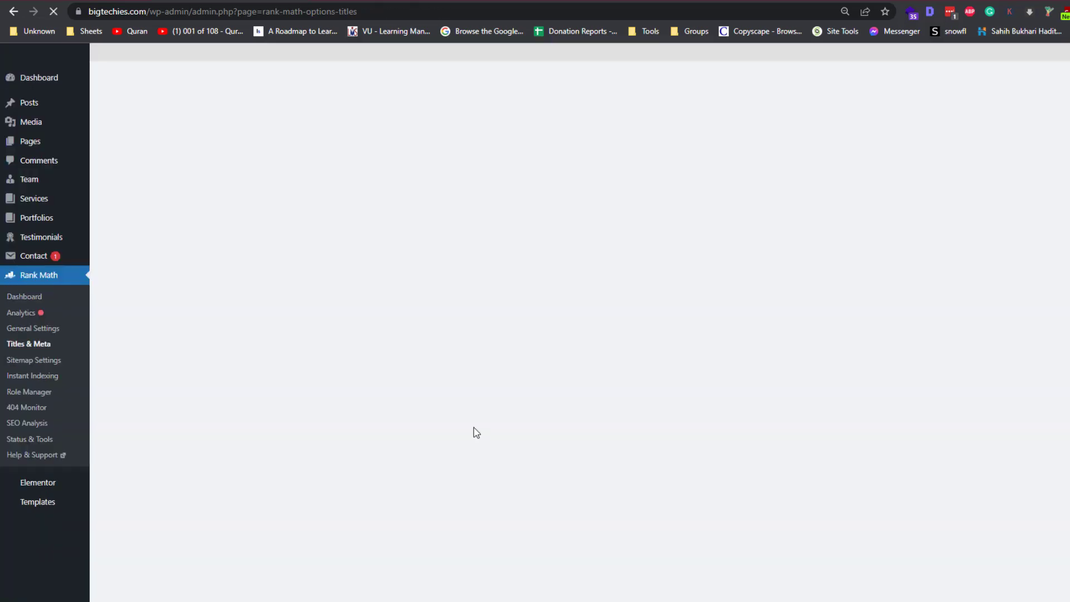
Open the Posts section under Post Types and review the single post title and description templates.
scroll(239, 451, "down", 3)
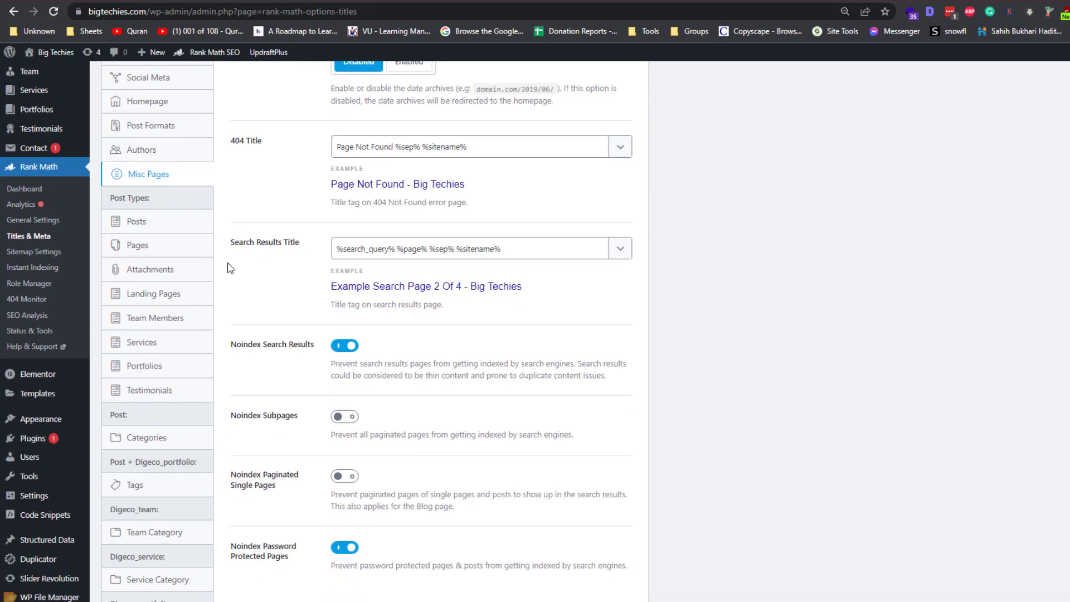
left_click(196, 227)
scroll(270, 352, "up", 4)
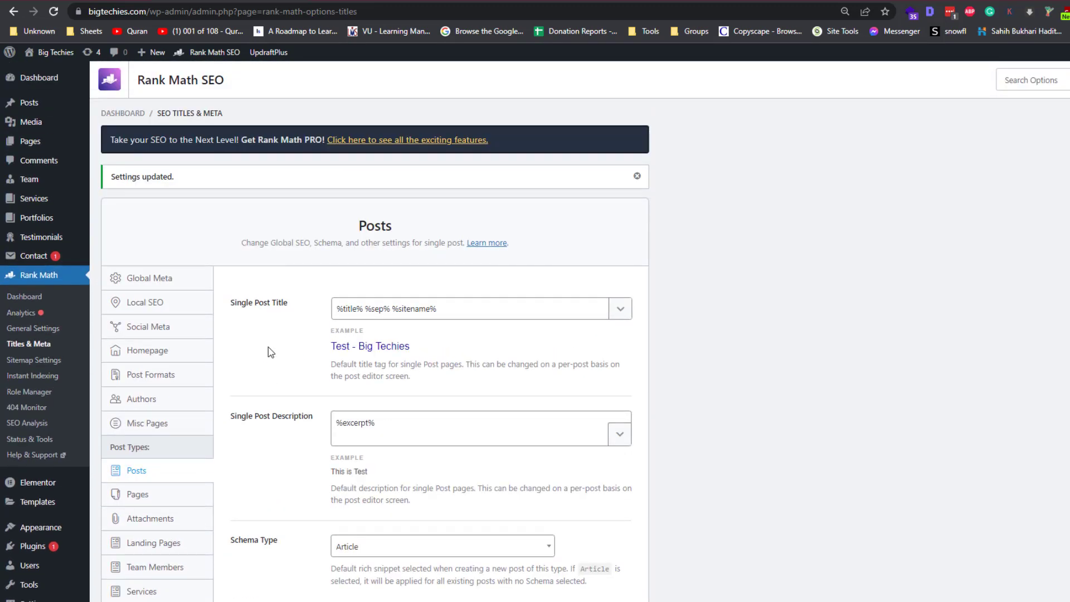
scroll(270, 352, "down", 5)
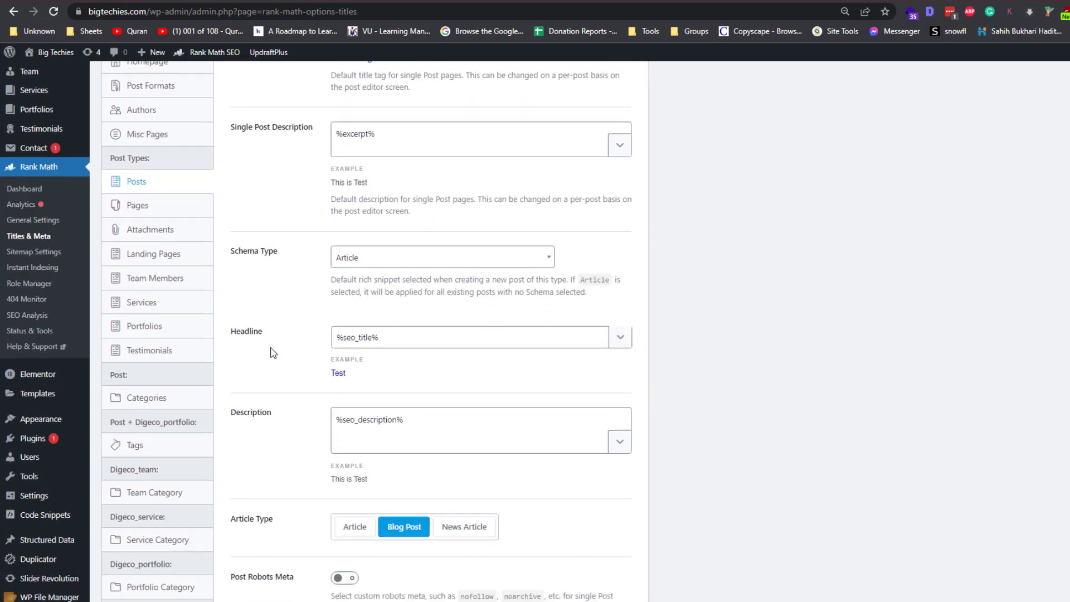
Examine the available Schema Type options for posts, keep Article selected, and look over the headline, description and Article Type settings.
left_click(369, 234)
scroll(376, 306, "down", 3)
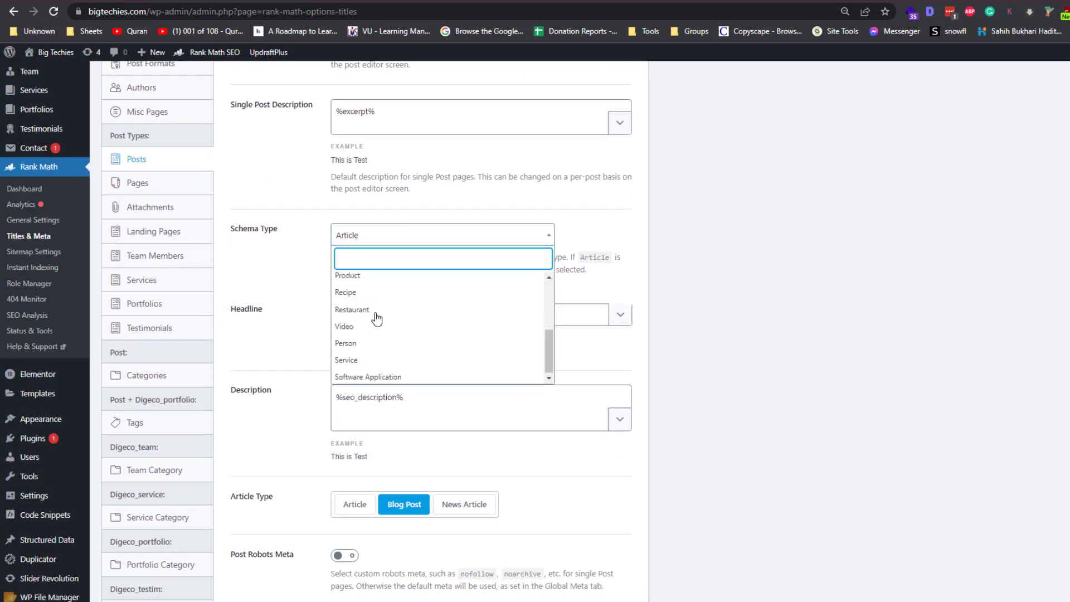
scroll(377, 321, "up", 8)
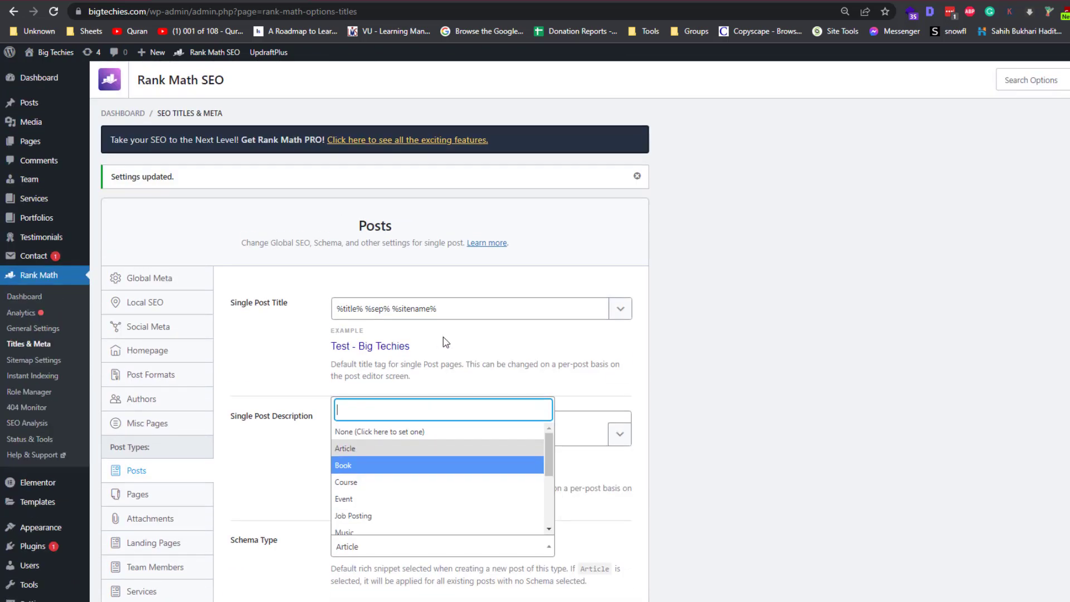
scroll(446, 343, "down", 3)
scroll(399, 346, "down", 2)
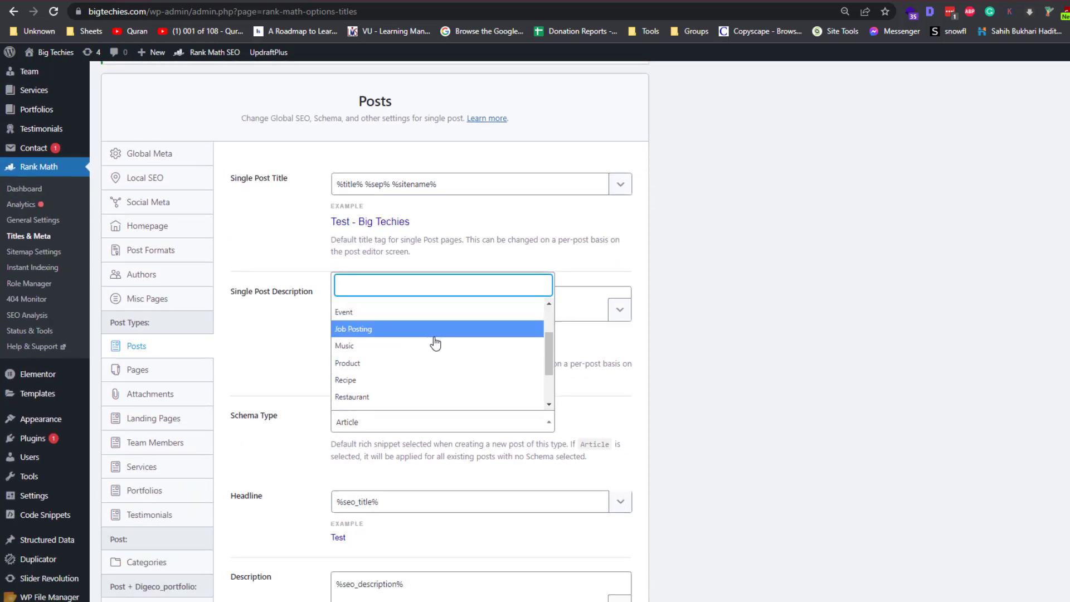
scroll(436, 343, "up", 2)
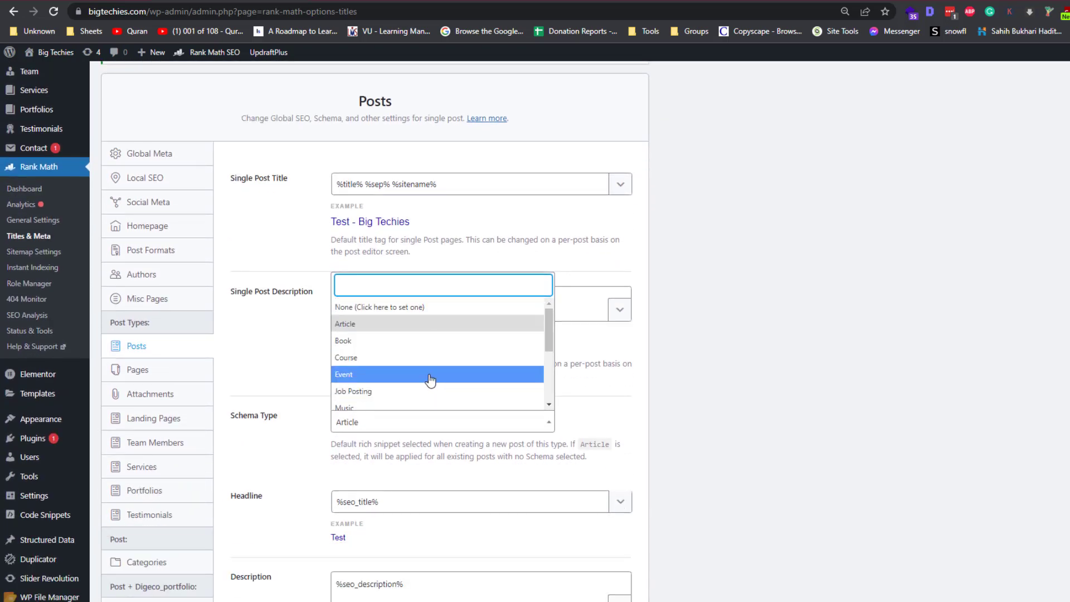
scroll(451, 357, "down", 2)
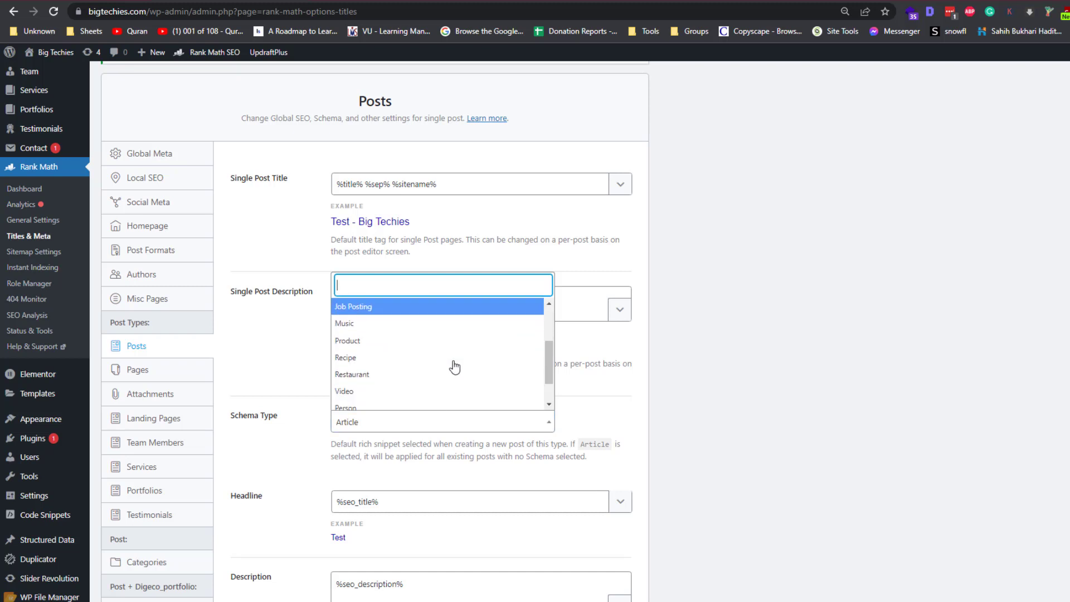
scroll(454, 367, "down", 1)
scroll(447, 330, "up", 3)
left_click(269, 339)
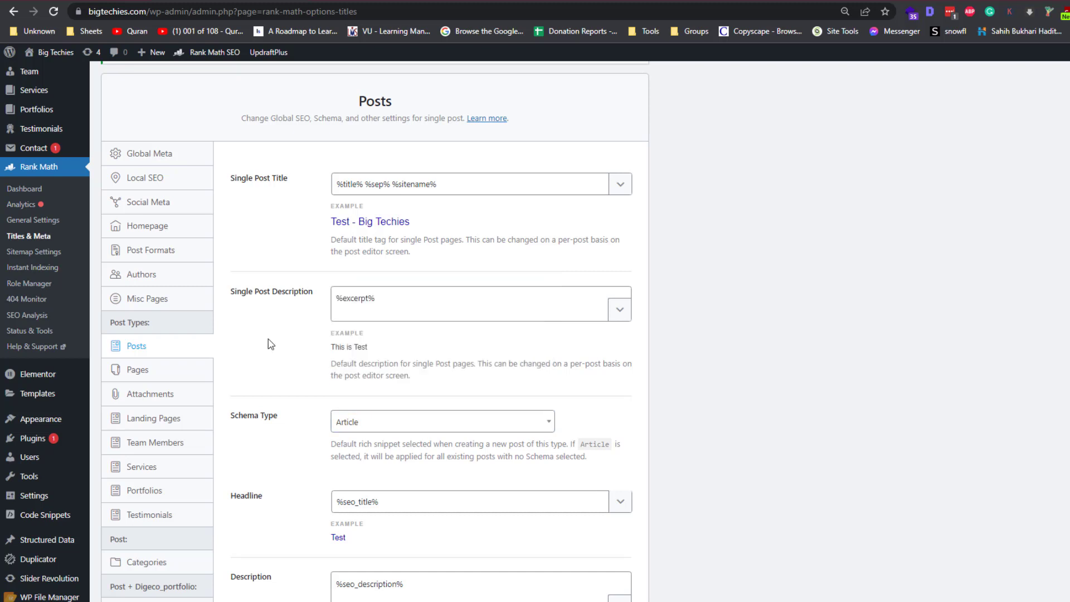
scroll(270, 341, "down", 4)
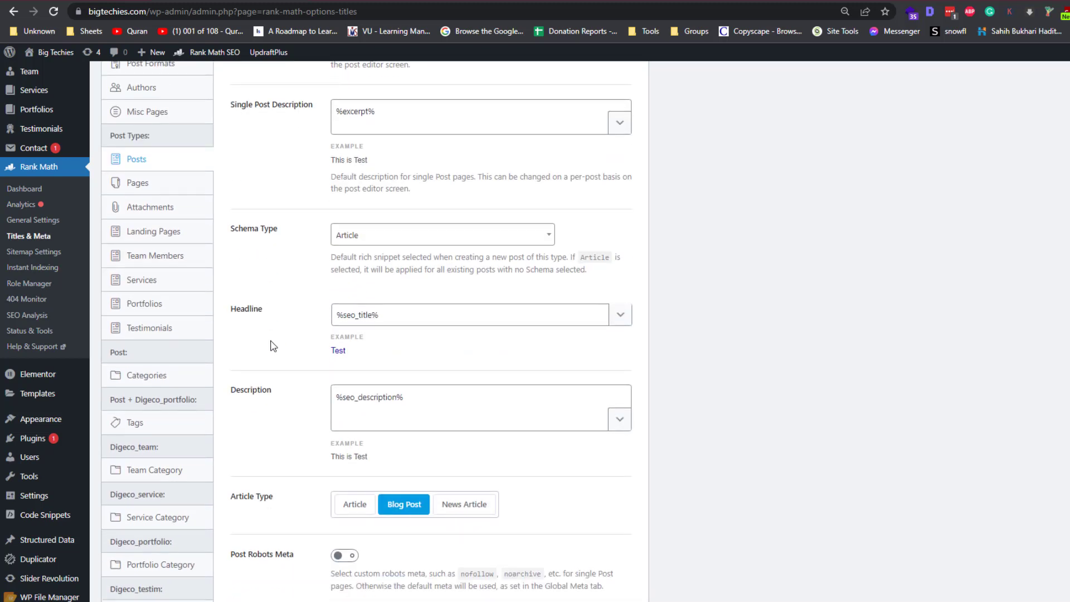
Review the remaining post settings from Article Type to Custom Fields and examine the Primary Taxonomy options, keeping Categories selected.
scroll(273, 342, "down", 3)
scroll(275, 340, "down", 3)
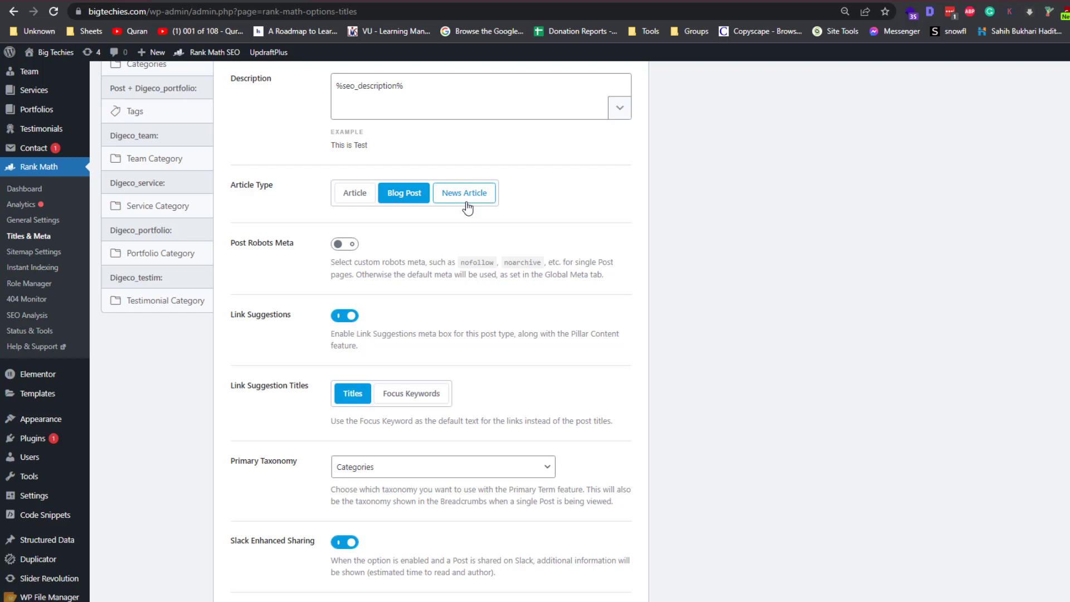
scroll(461, 287, "down", 4)
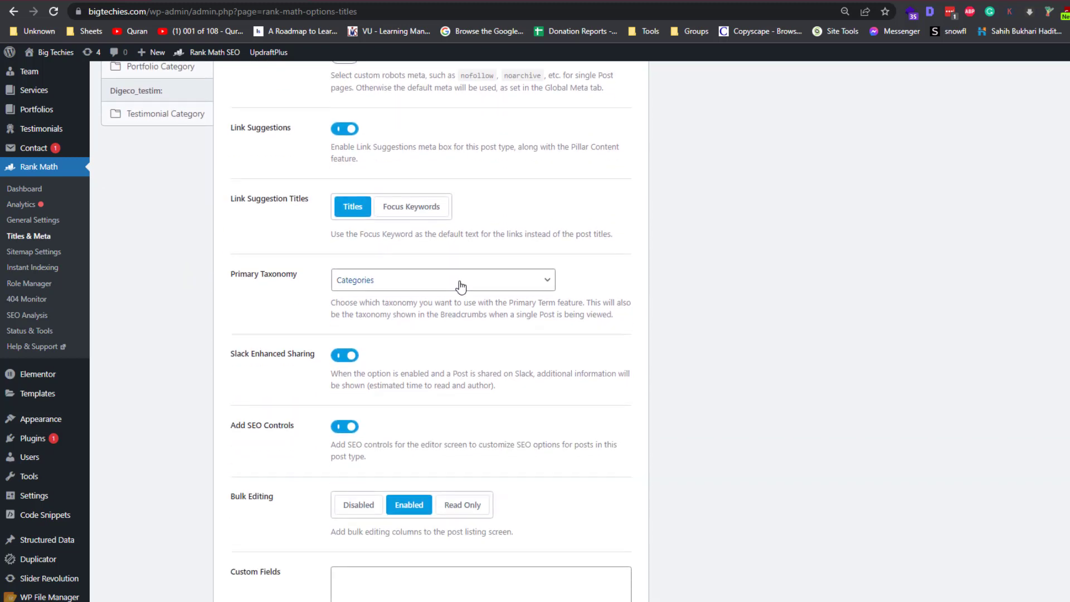
scroll(461, 288, "down", 2)
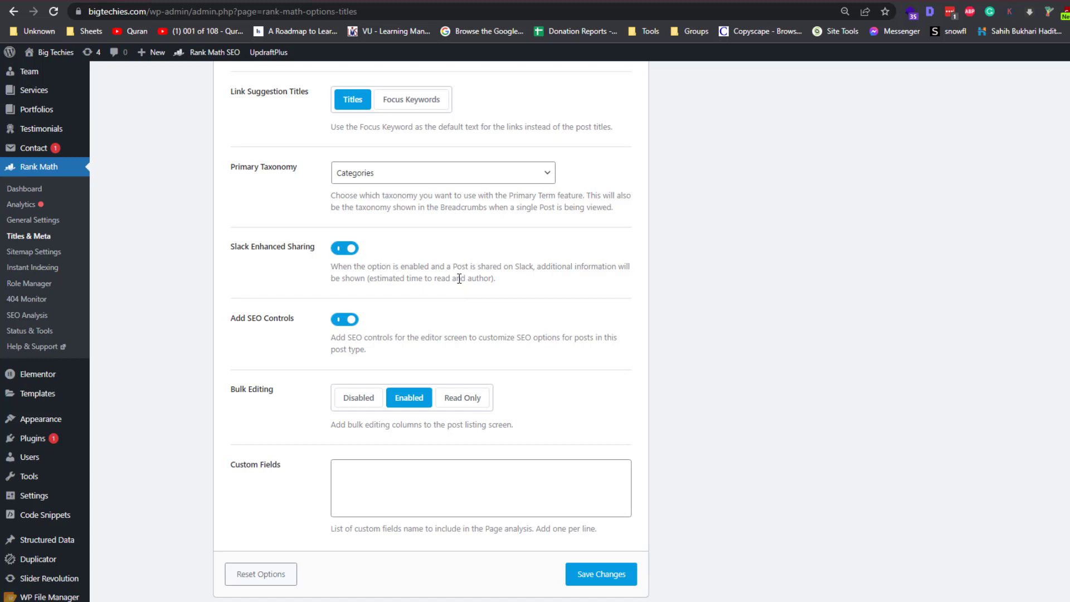
left_click(382, 177)
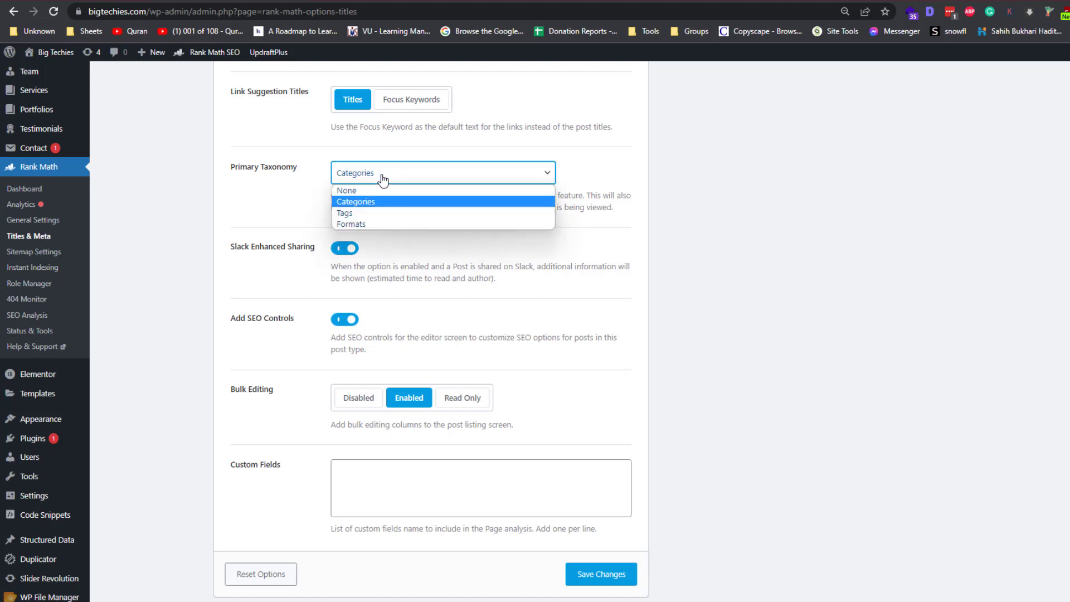
left_click(382, 179)
left_click(392, 180)
left_click(392, 179)
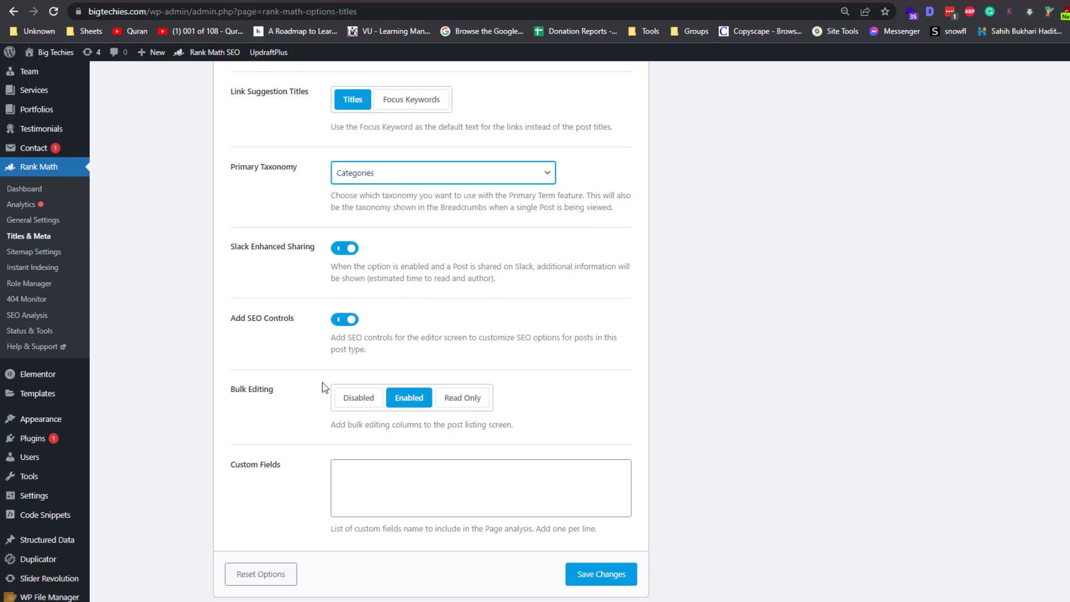
Open the Pages section under Post Types and review its title, schema, robots meta, link suggestion and bulk editing settings.
scroll(365, 386, "up", 10)
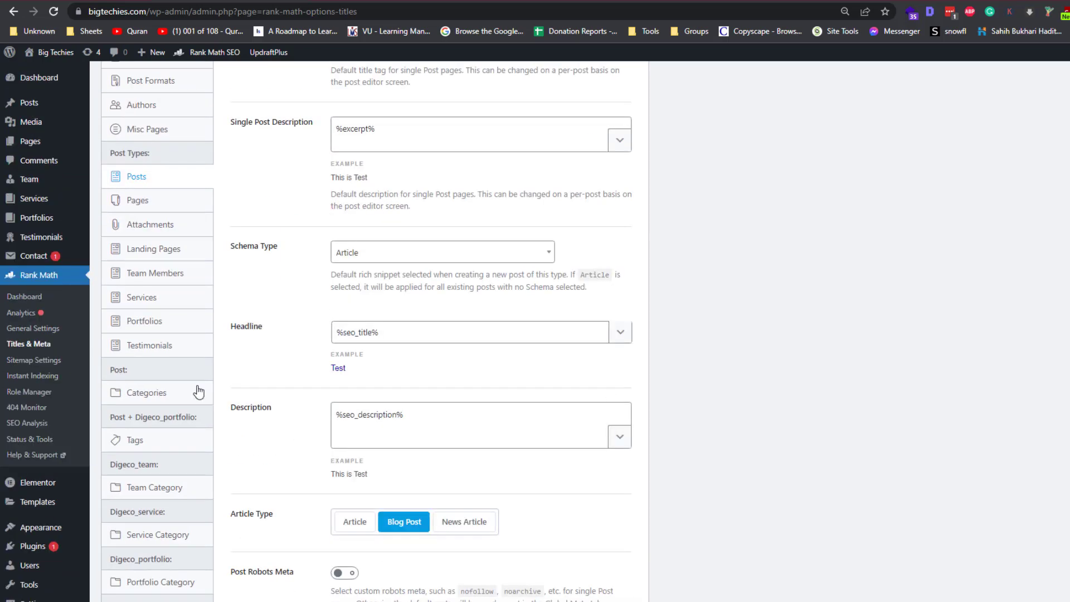
left_click(186, 201)
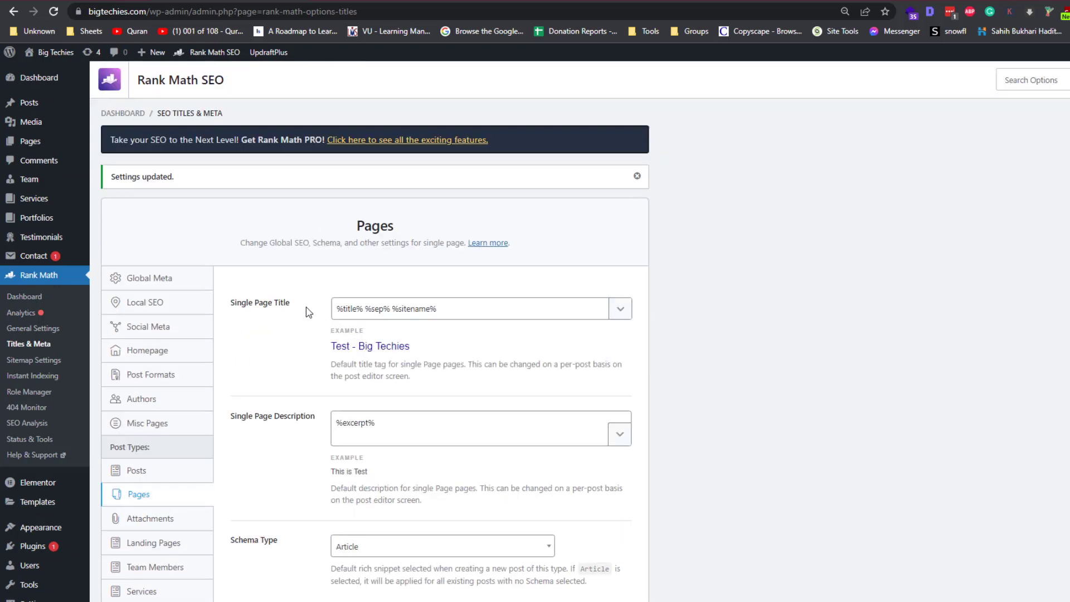
scroll(314, 312, "down", 8)
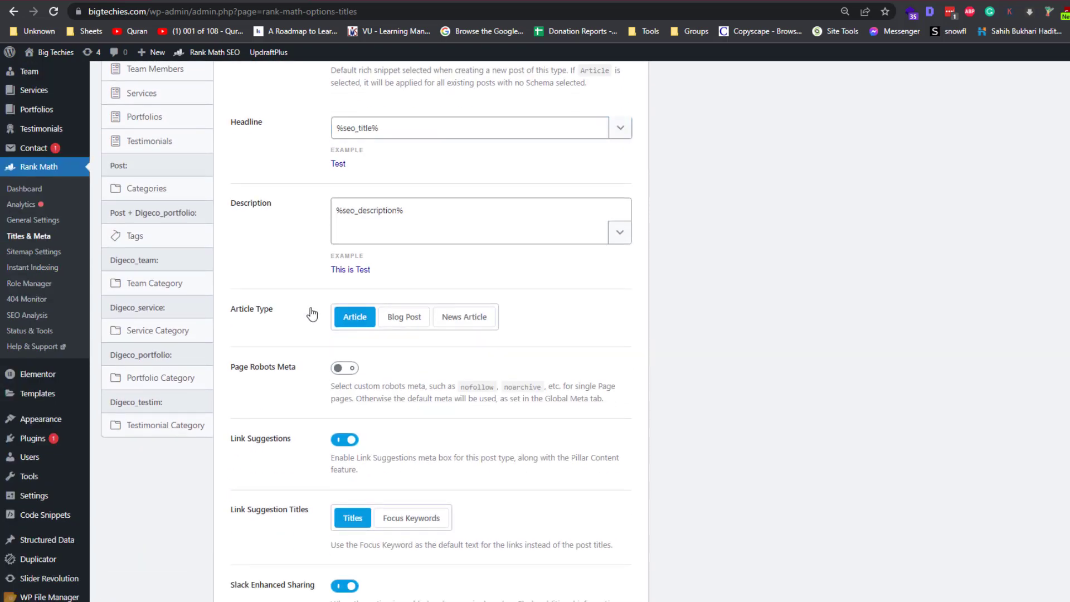
scroll(313, 321, "down", 4)
scroll(314, 331, "down", 2)
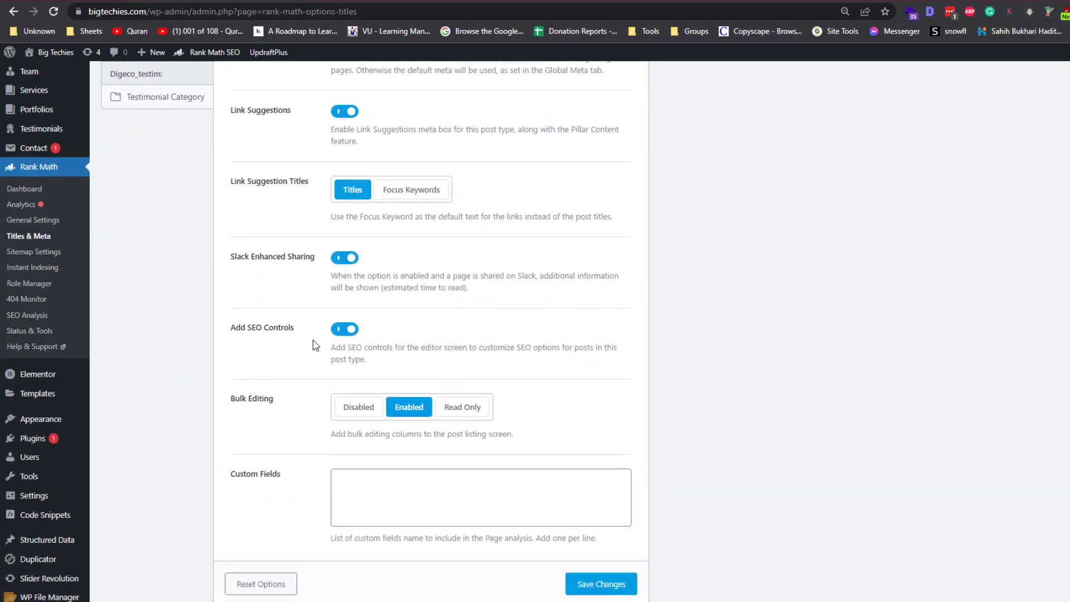
Open the Attachments section under Post Types and check what it offers for media attachment pages.
scroll(313, 333, "up", 7)
scroll(189, 275, "up", 5)
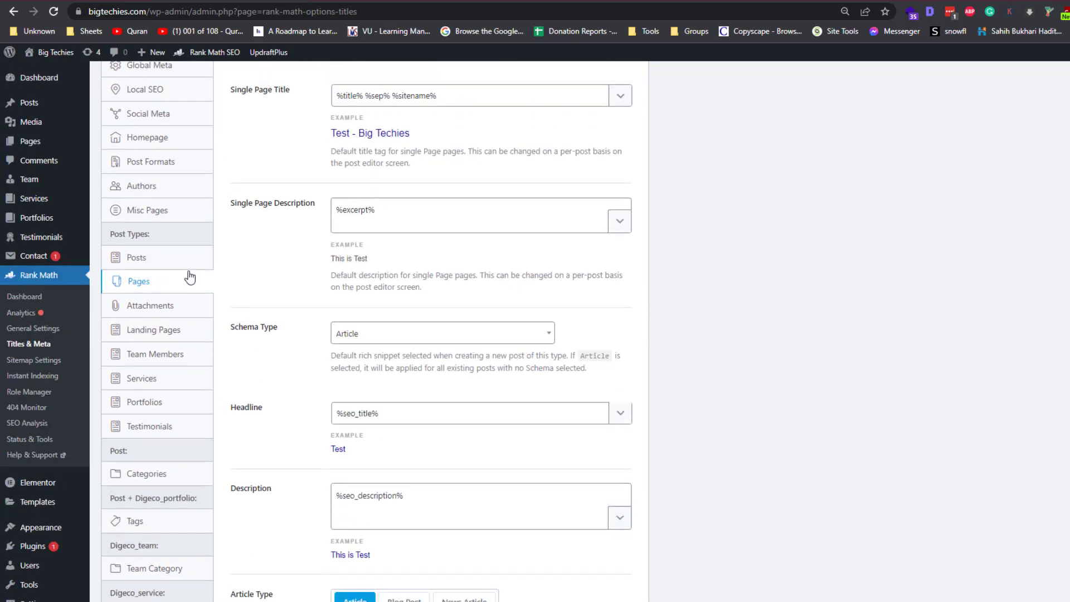
left_click(186, 305)
scroll(272, 324, "up", 3)
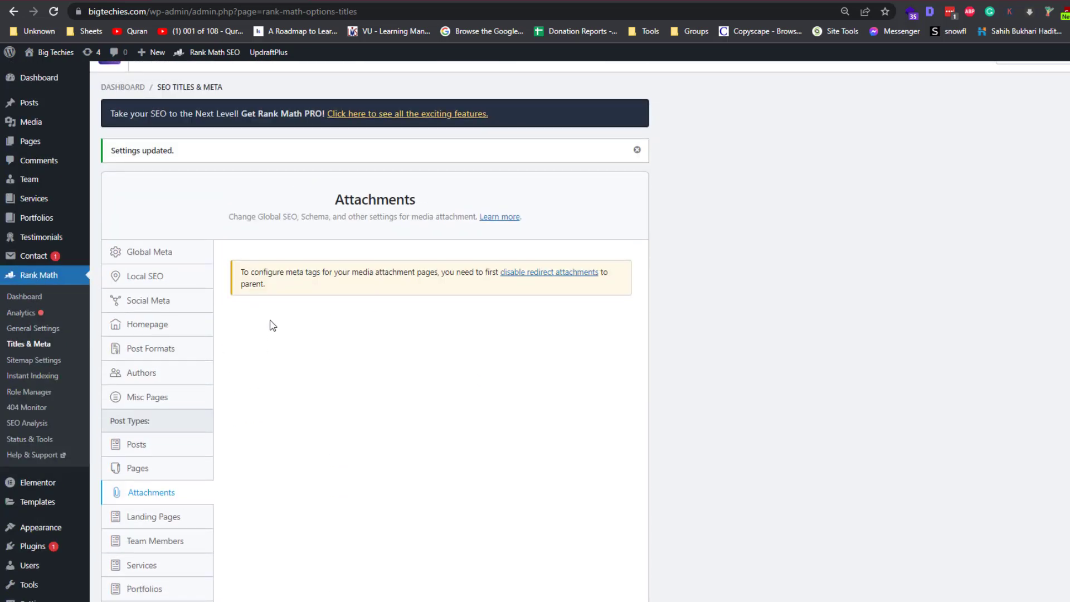
scroll(265, 332, "down", 2)
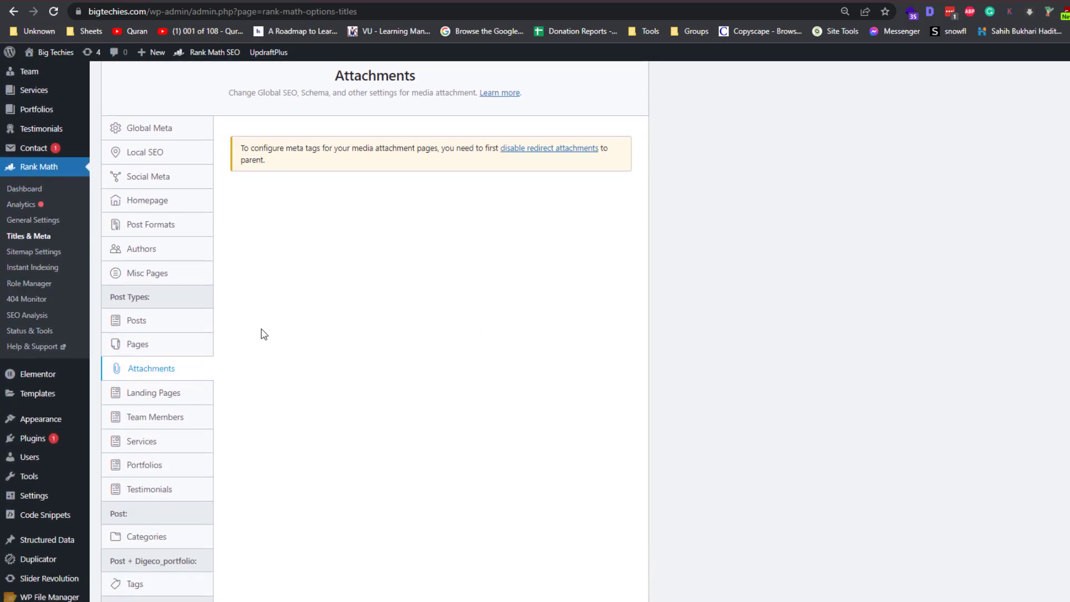
Look through the Landing Pages, Team Members, Portfolios and Testimonials sections under Post Types.
left_click(176, 393)
left_click(178, 420)
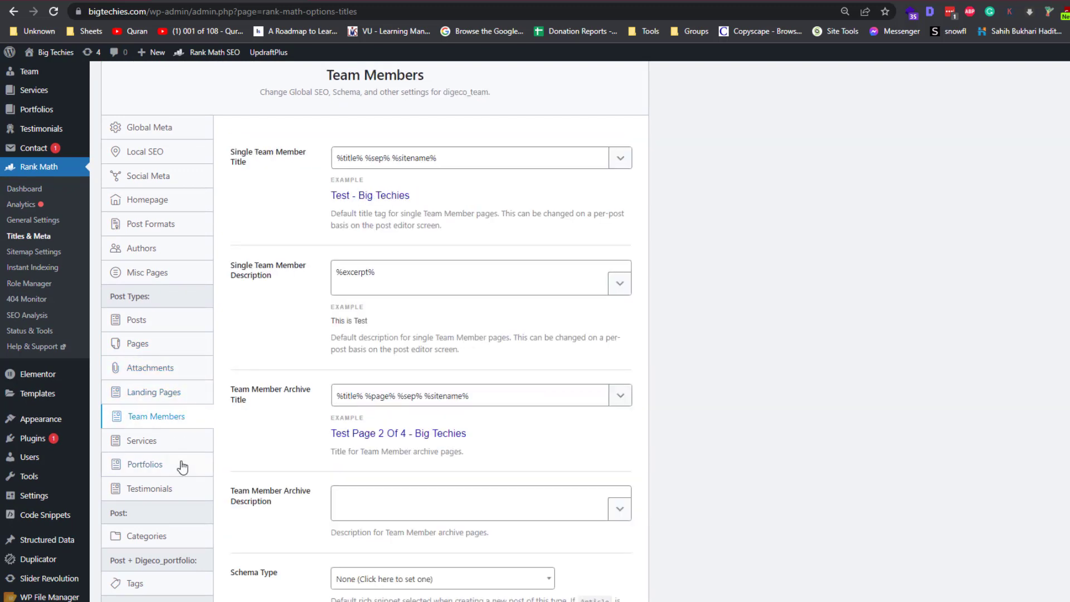
left_click(178, 466)
left_click(173, 496)
Open the Categories section and review the category archive titles, descriptions, robots meta and SEO controls.
scroll(176, 505, "down", 2)
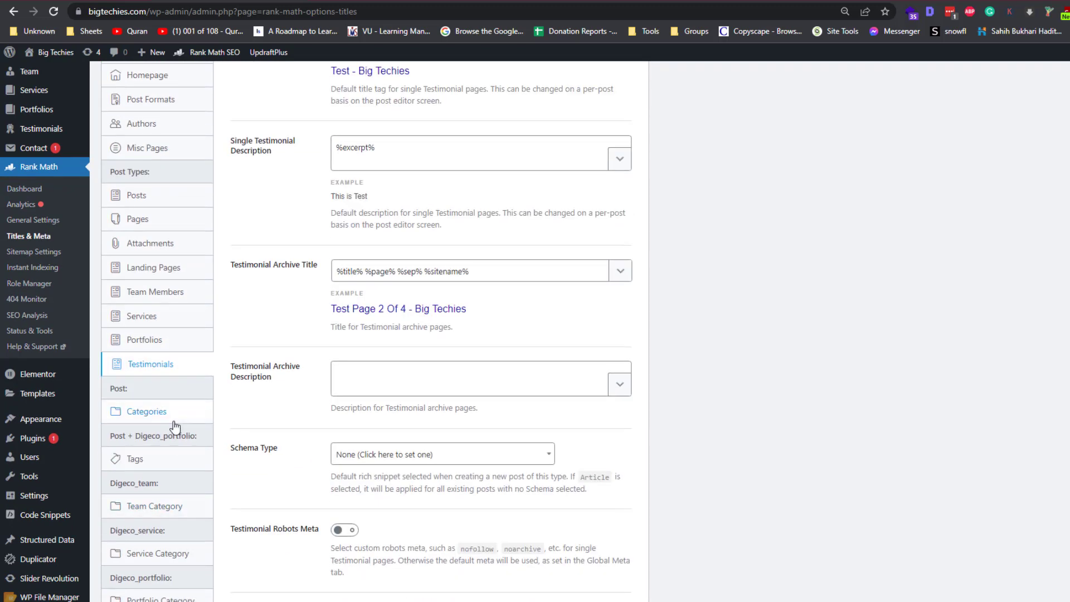
left_click(177, 421)
scroll(205, 406, "up", 3)
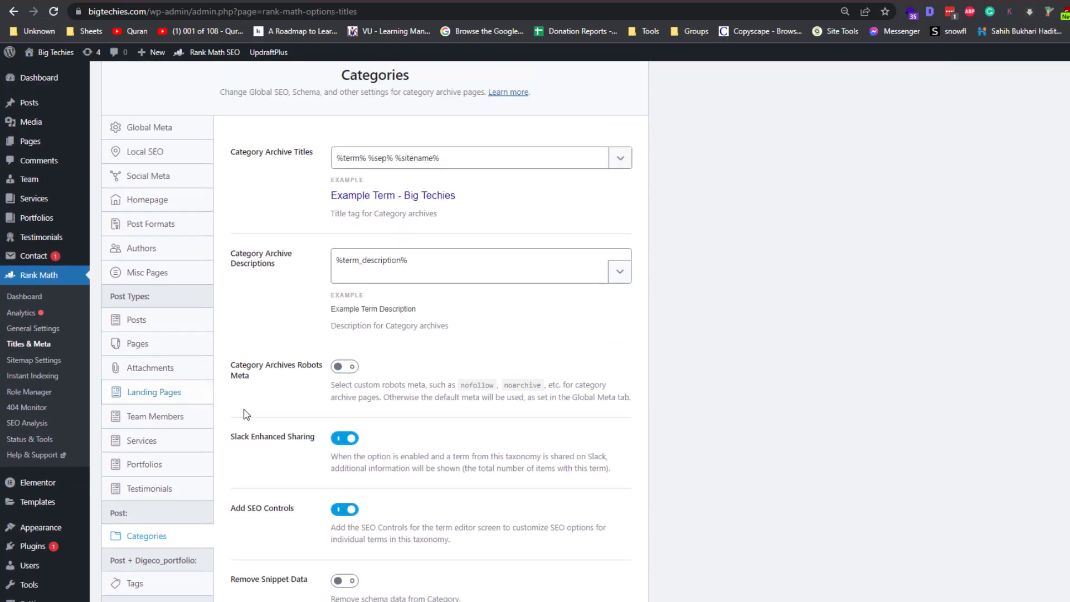
scroll(246, 411, "down", 3)
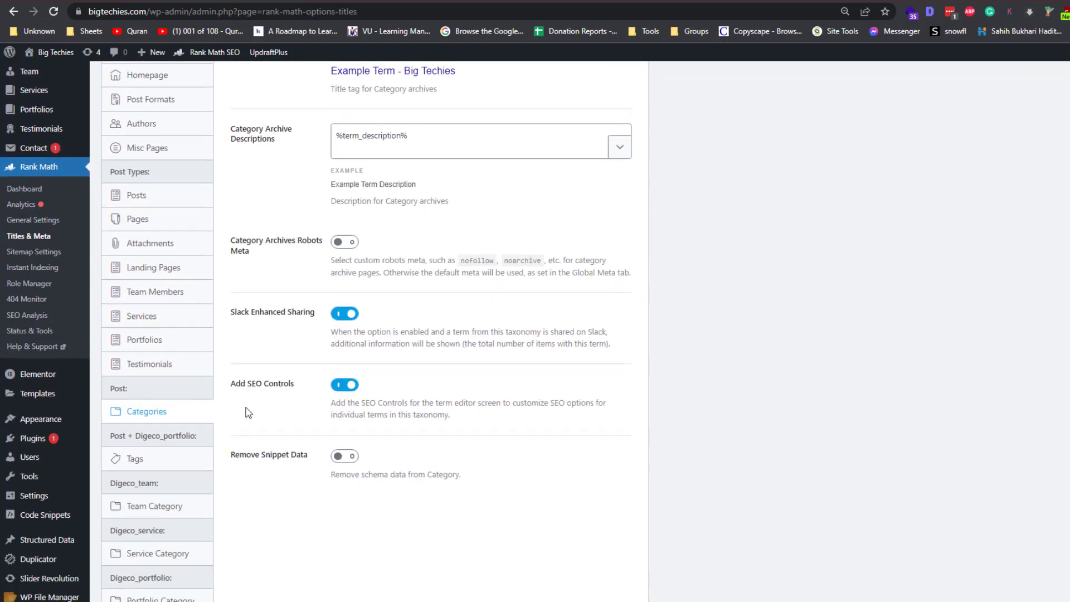
scroll(246, 411, "up", 3)
Open the Tags section and review the tag archive titles, descriptions and robots meta options.
scroll(249, 415, "down", 4)
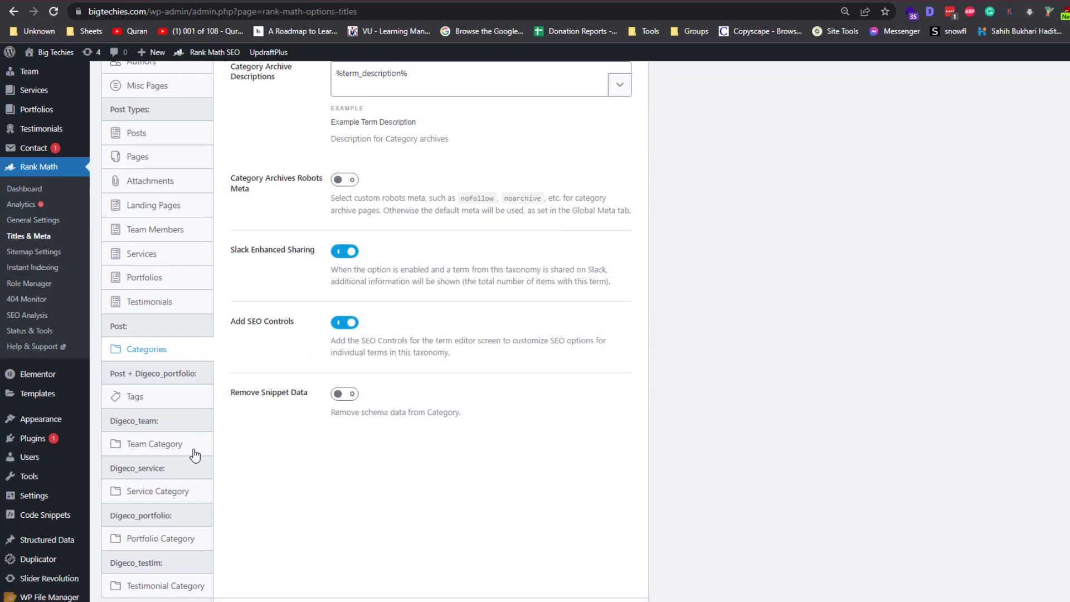
left_click(165, 400)
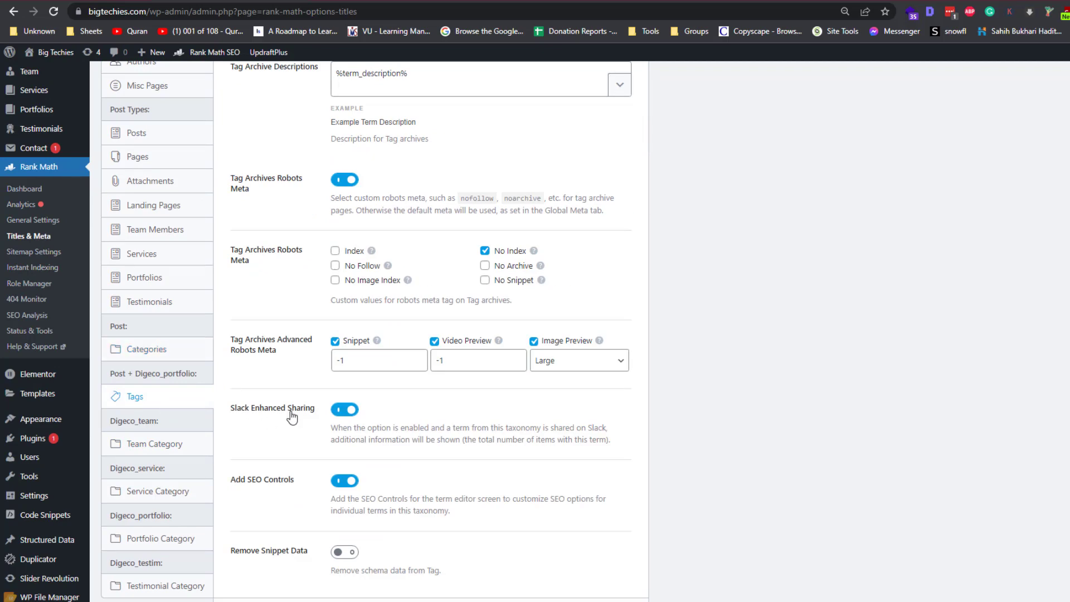
scroll(291, 416, "up", 2)
scroll(292, 417, "up", 2)
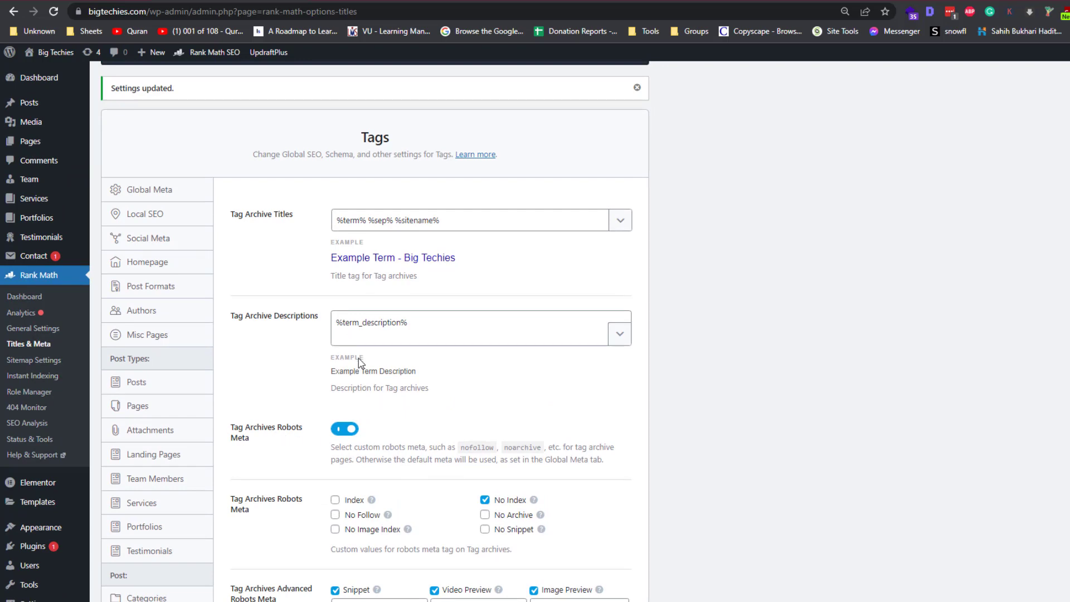
scroll(301, 356, "down", 3)
Look over the archive settings of the Team Category and Service Category taxonomies.
scroll(301, 365, "down", 2)
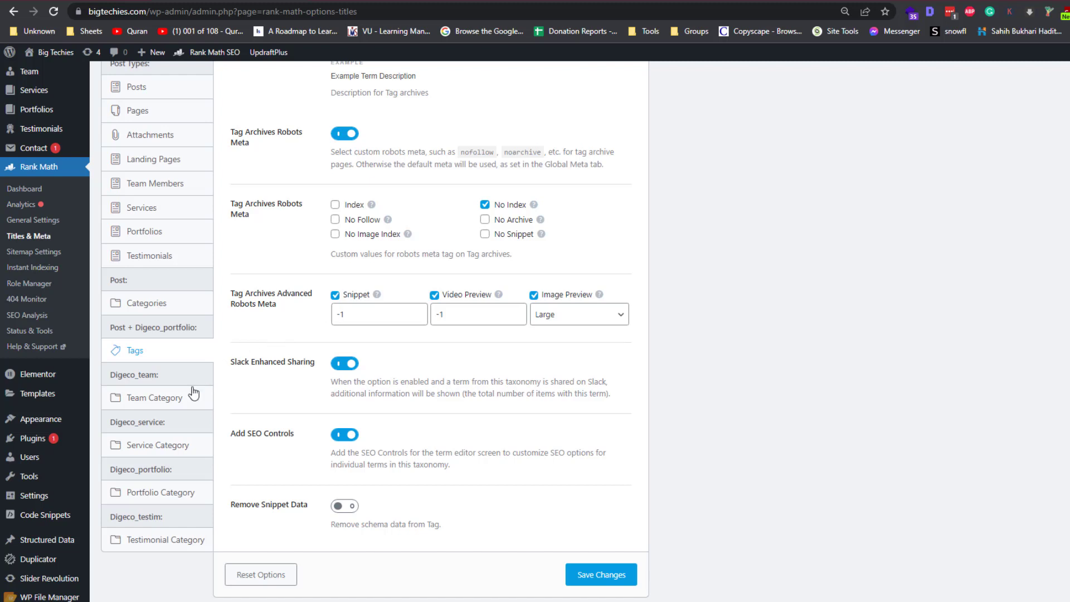
left_click(176, 399)
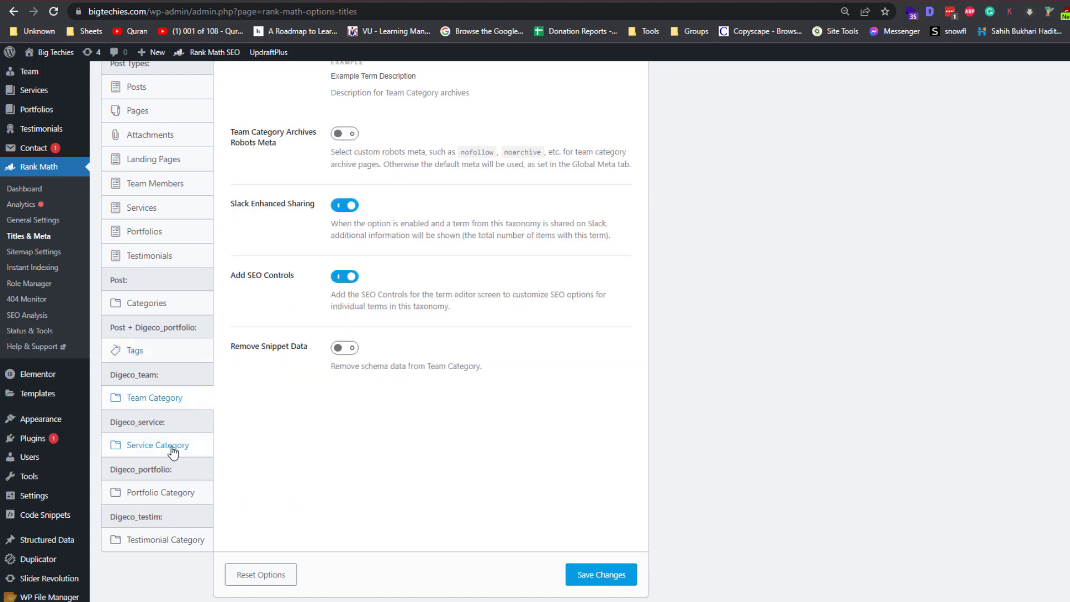
left_click(173, 450)
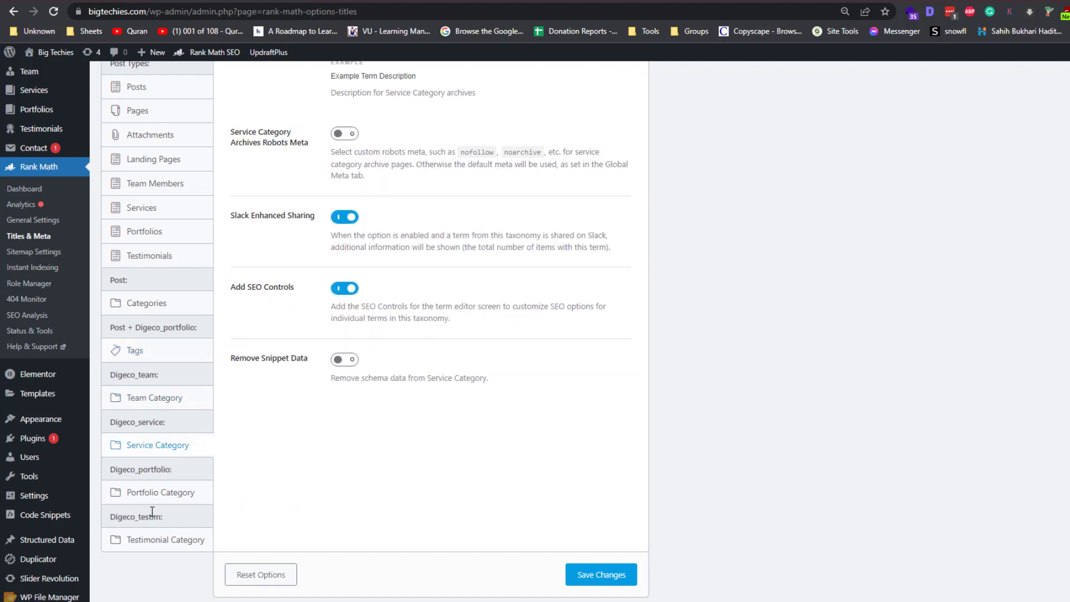
In the general Sitemap Settings, enable Include Featured Images and save the changes.
left_click(67, 260)
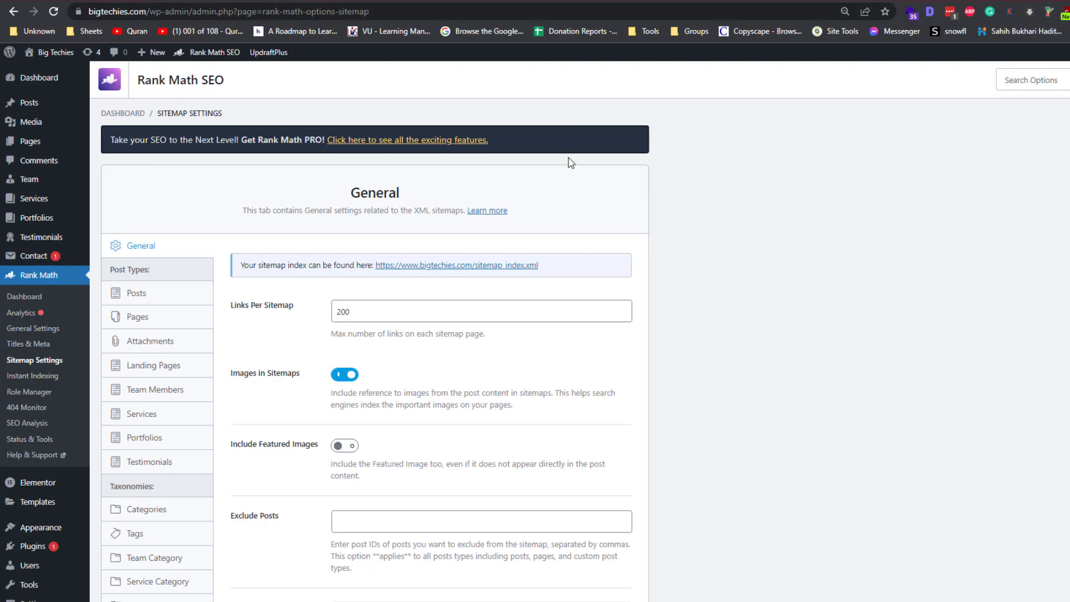
scroll(568, 162, "down", 1)
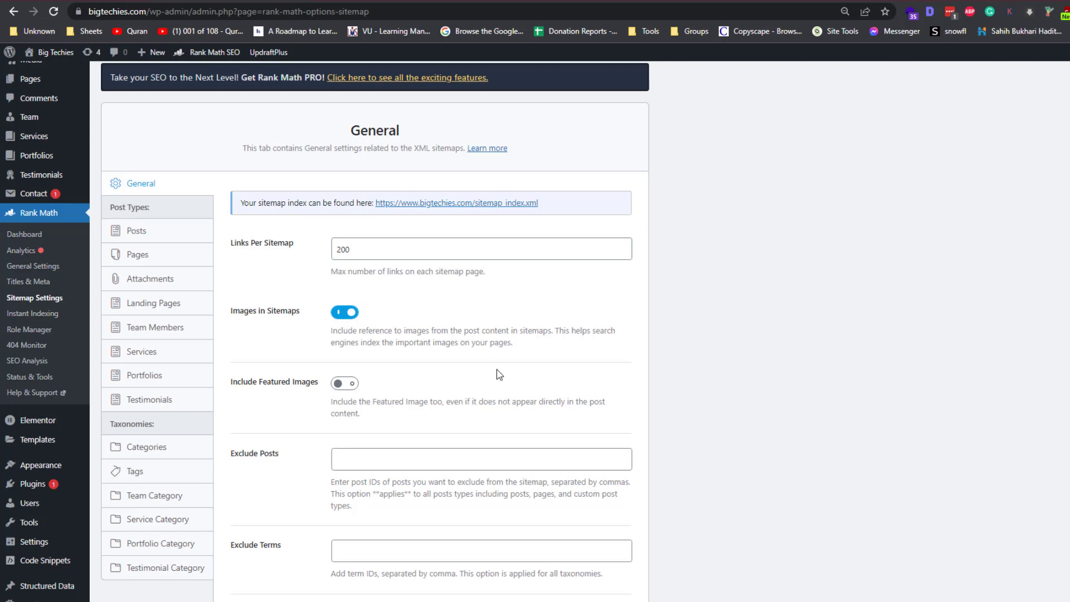
scroll(465, 390, "down", 1)
scroll(465, 394, "down", 2)
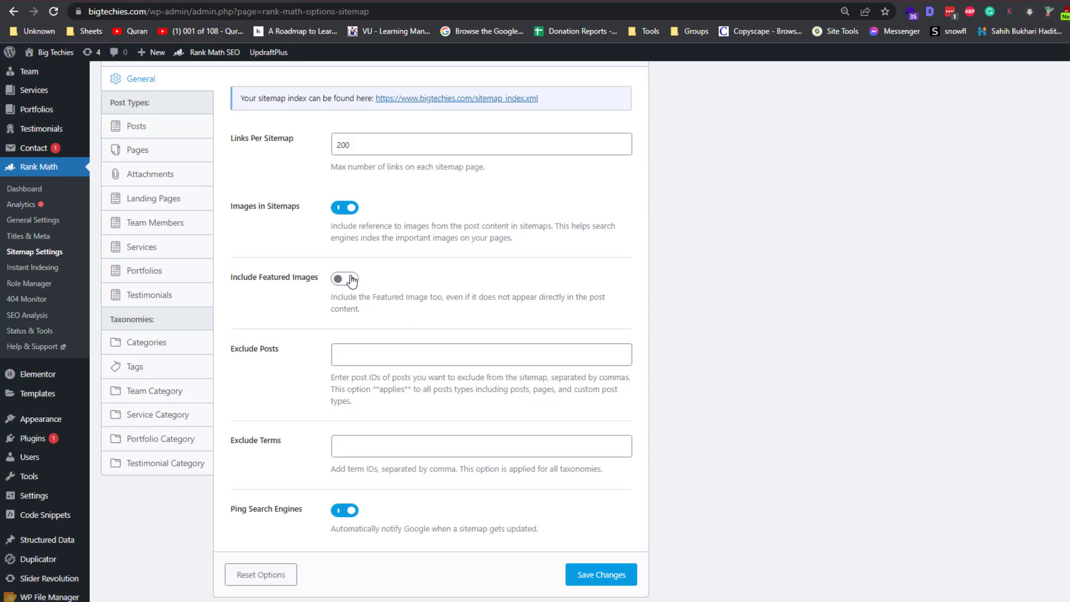
left_click(348, 279)
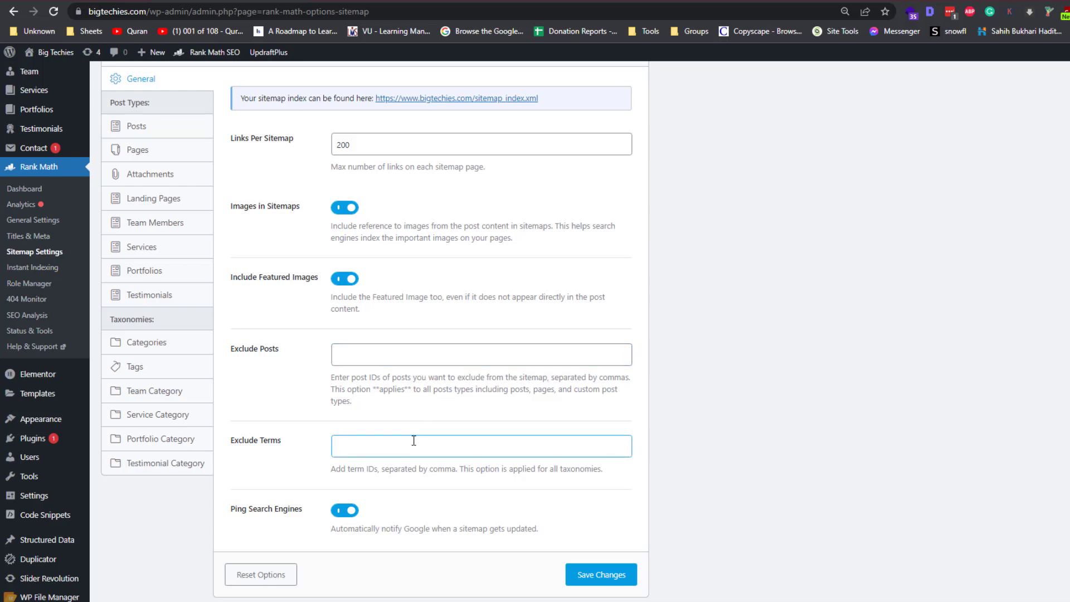
left_click(414, 437)
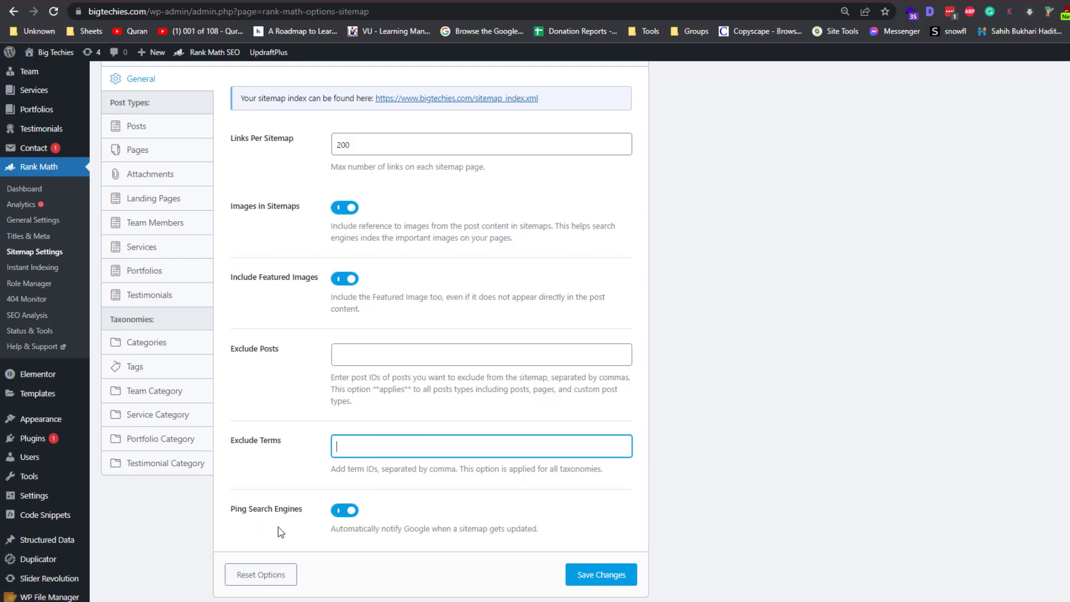
left_click(615, 581)
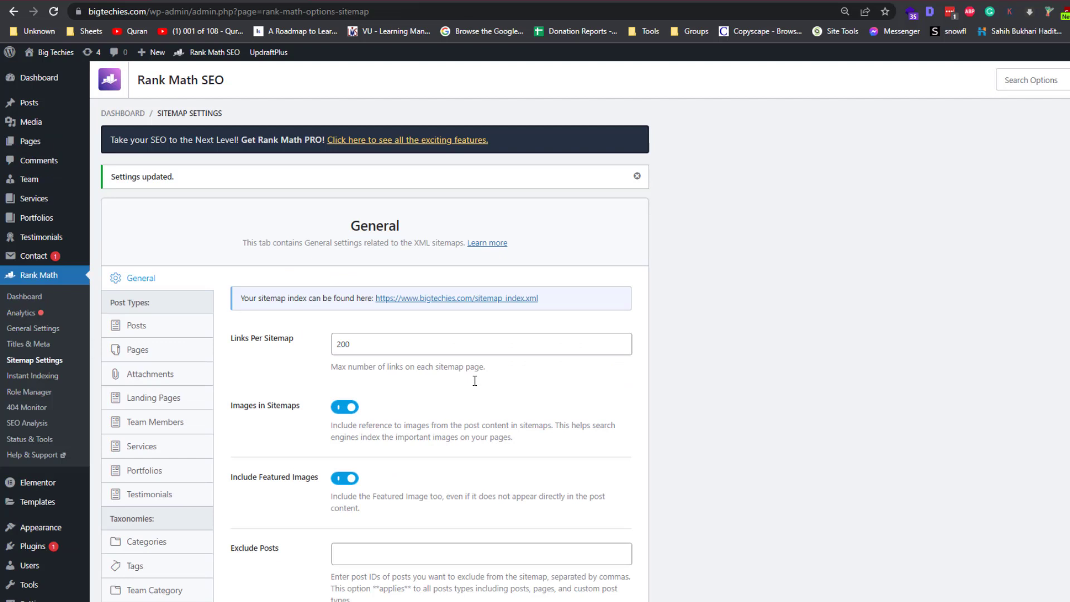
Review the sitemap inclusion settings for Posts, Pages, Attachments and Landing Pages, and for the Categories and Tags taxonomies.
left_click(183, 329)
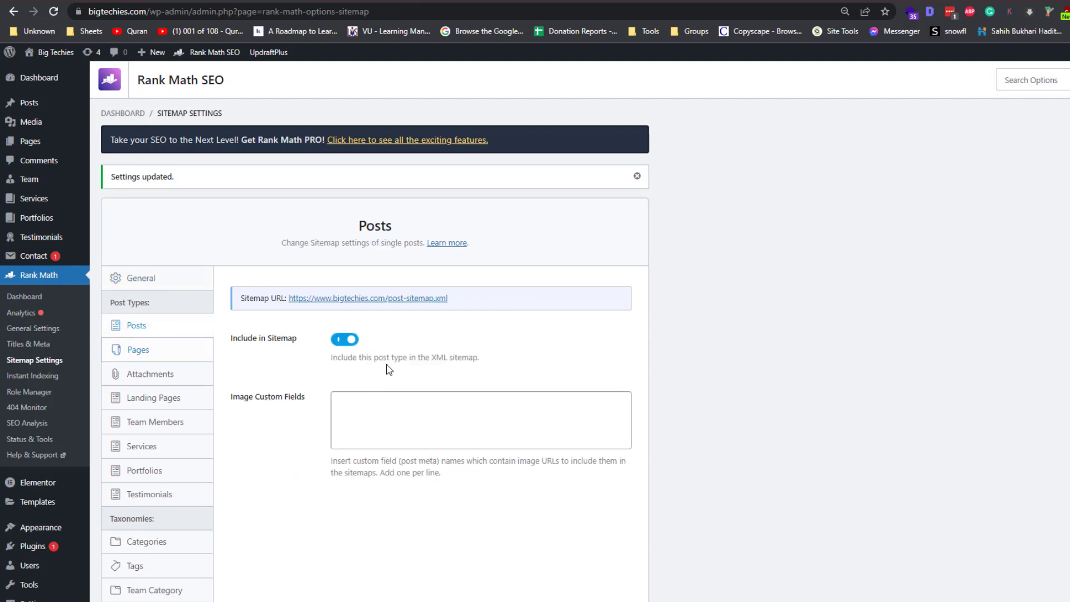
left_click(172, 356)
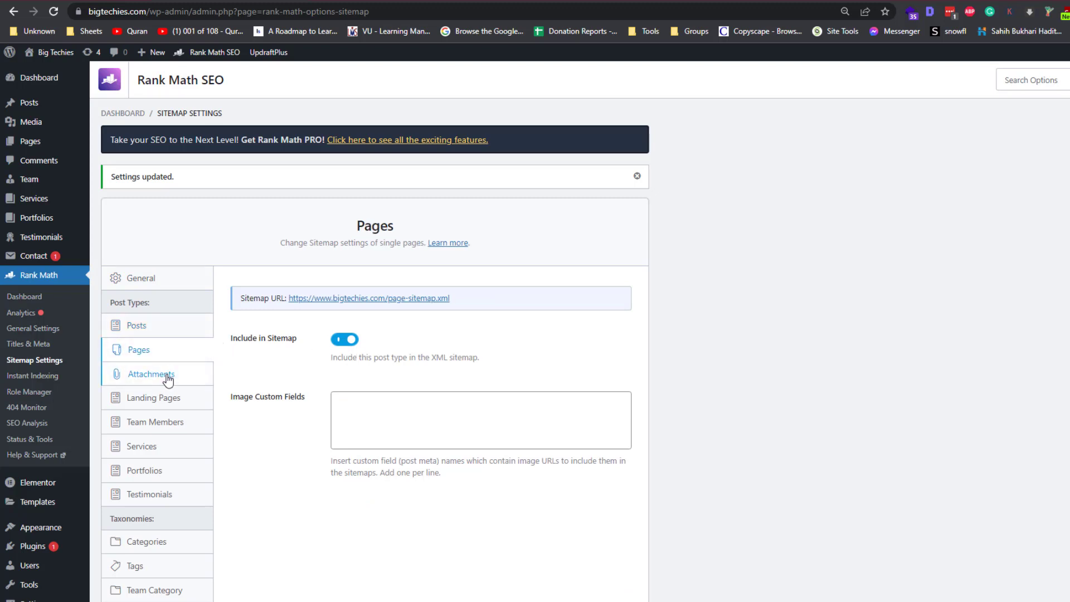
left_click(166, 375)
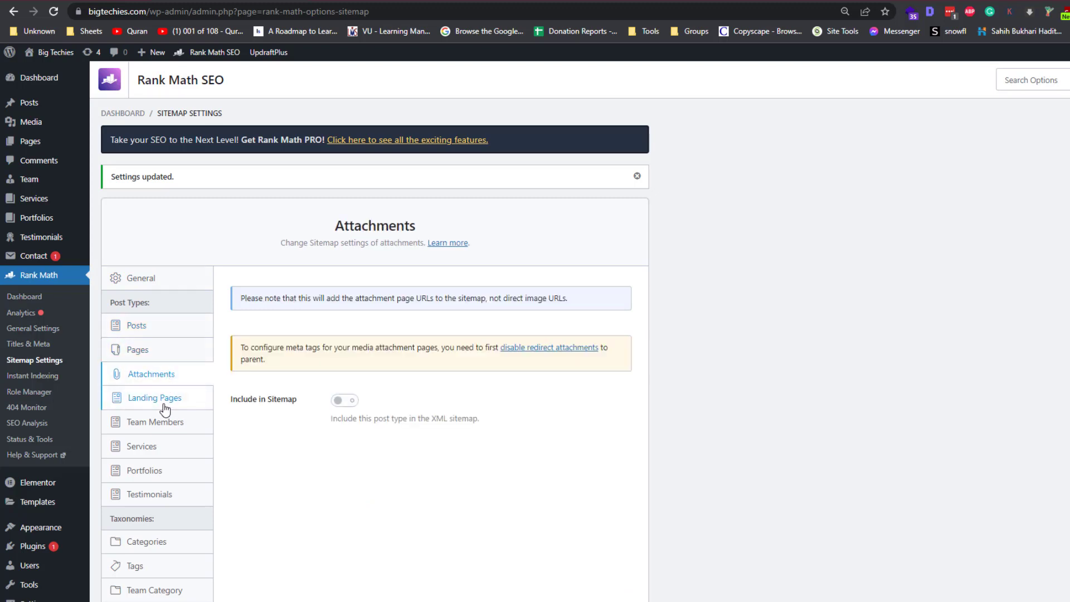
left_click(165, 407)
scroll(167, 428, "down", 2)
left_click(166, 422)
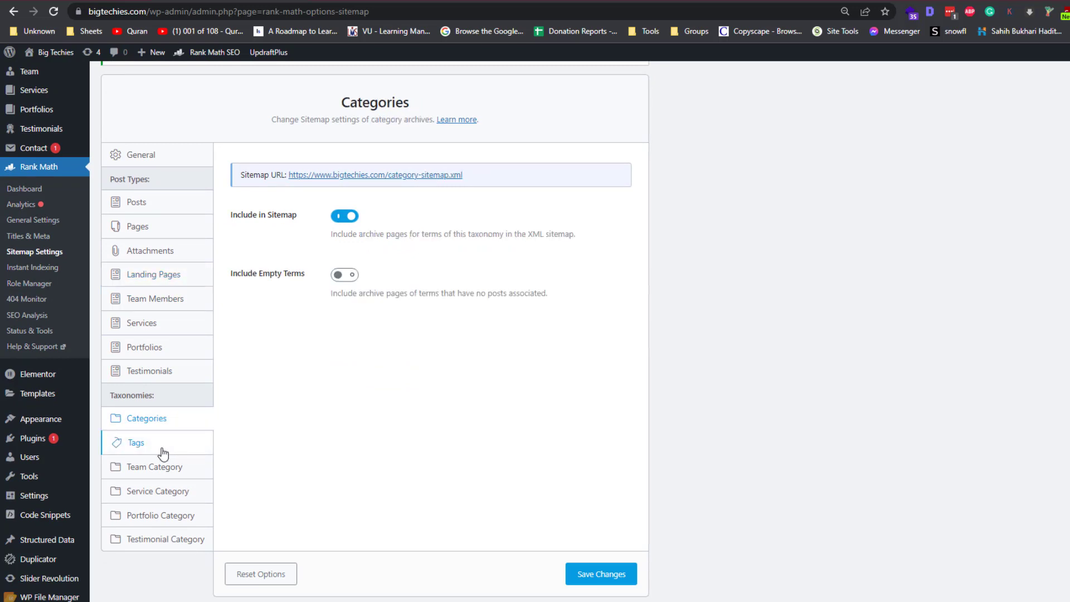
left_click(164, 453)
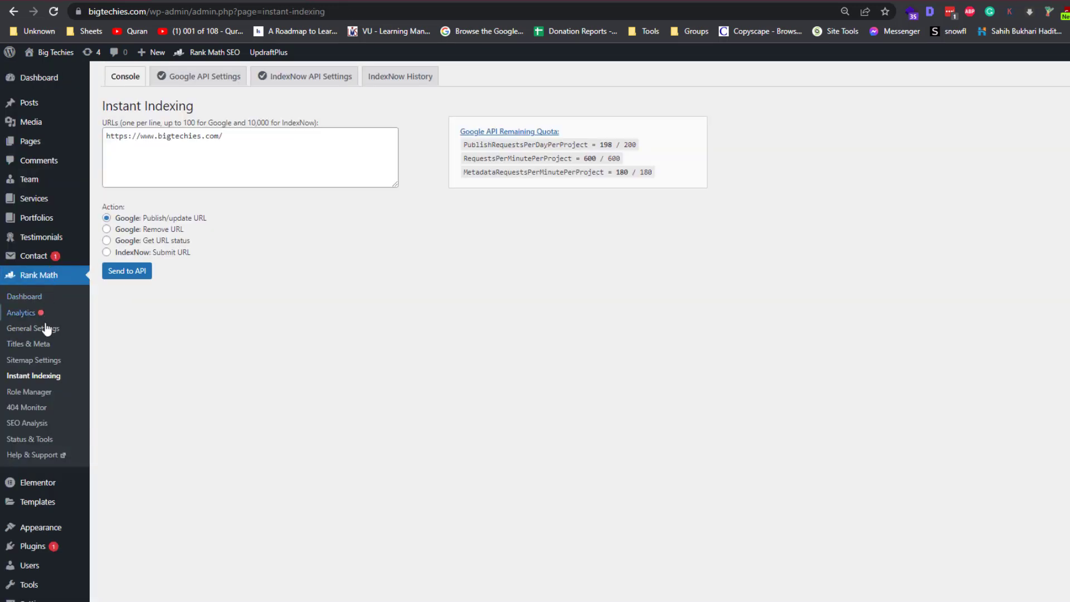
Open the Role Manager and review the Rank Math permissions of each user role, from Administrator to Customer.
left_click(45, 394)
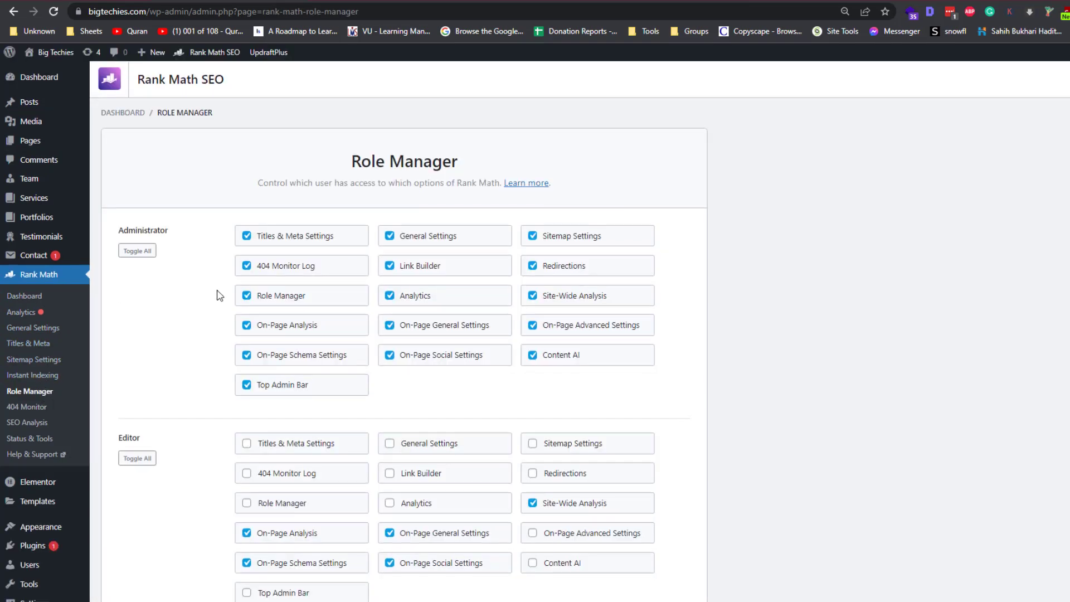
scroll(215, 294, "down", 10)
scroll(268, 301, "down", 4)
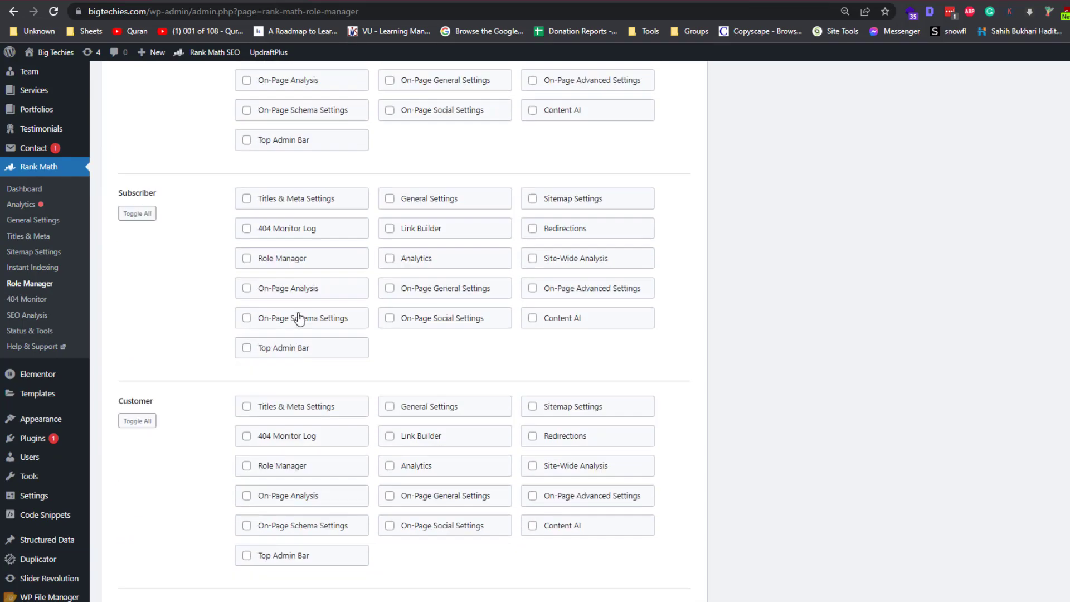
Check the 404 Monitor log and the Version Control options in Rank Math's Status & Tools, including rollback, beta opt-in and auto update.
left_click(51, 300)
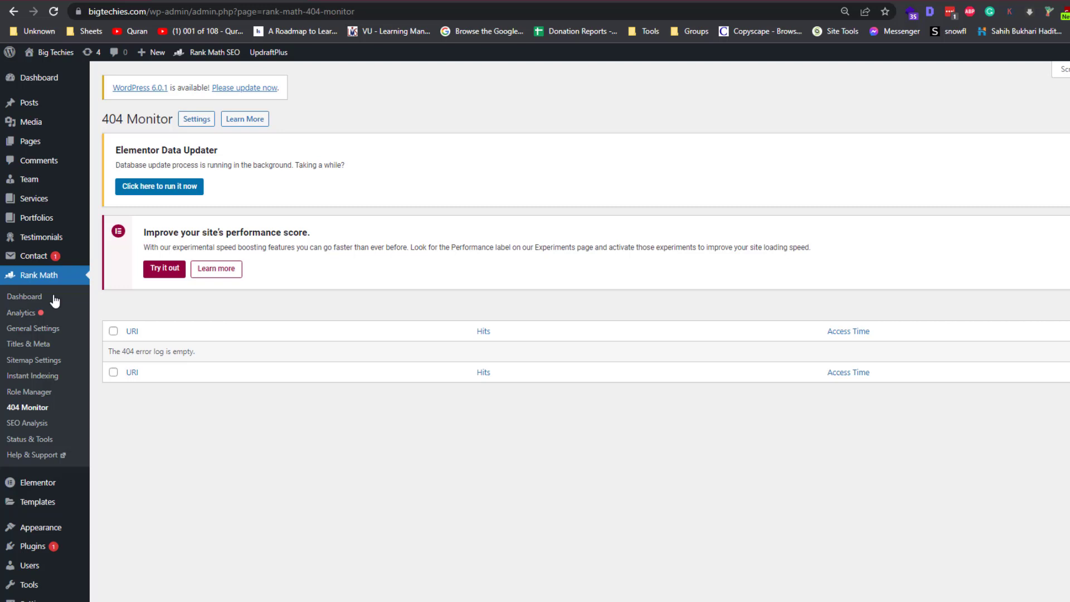
left_click(58, 428)
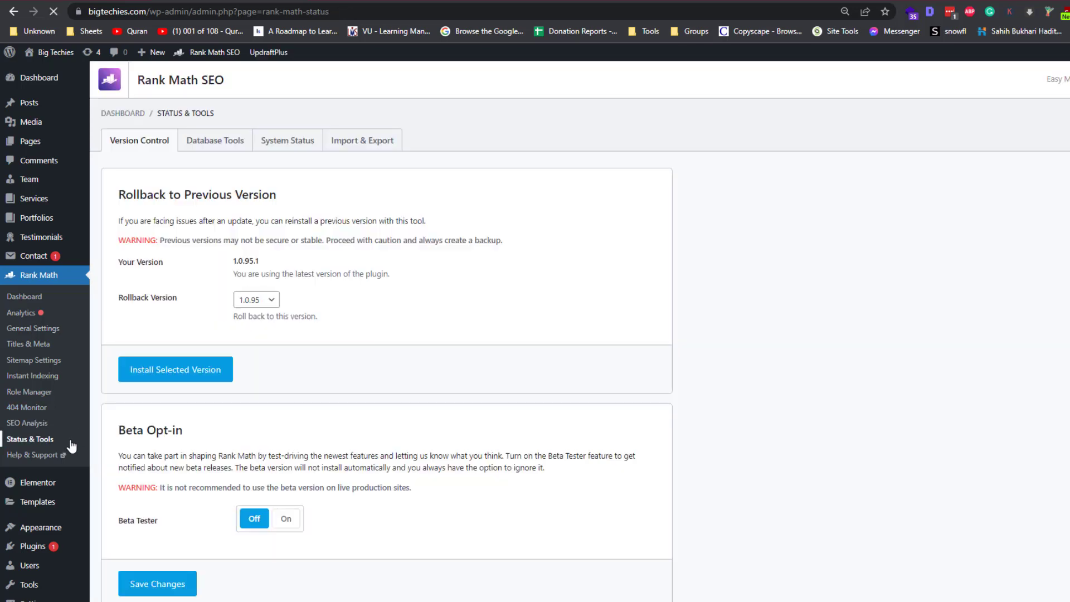
scroll(383, 365, "down", 6)
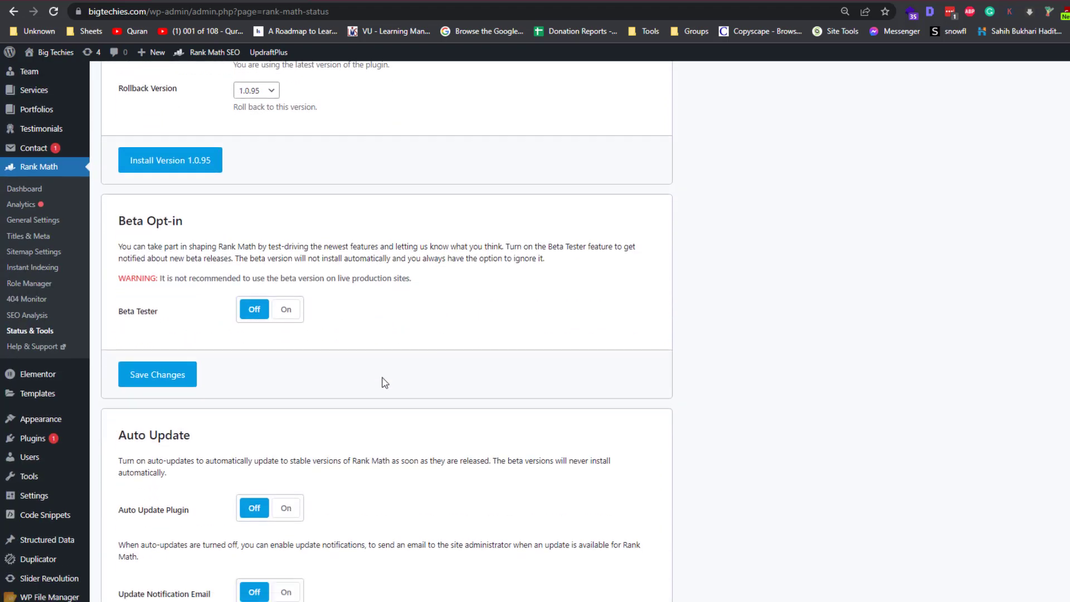
scroll(386, 376, "up", 6)
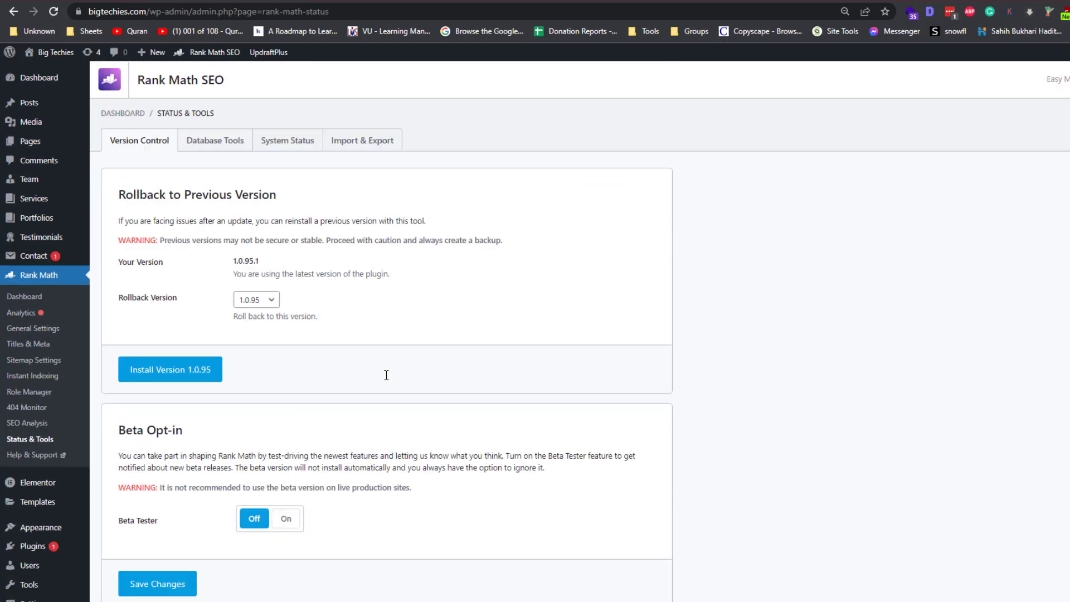
Review the Database Tools and the Import & Export options for plugin settings, Yoast SEO, Redirections and settings backup.
left_click(204, 156)
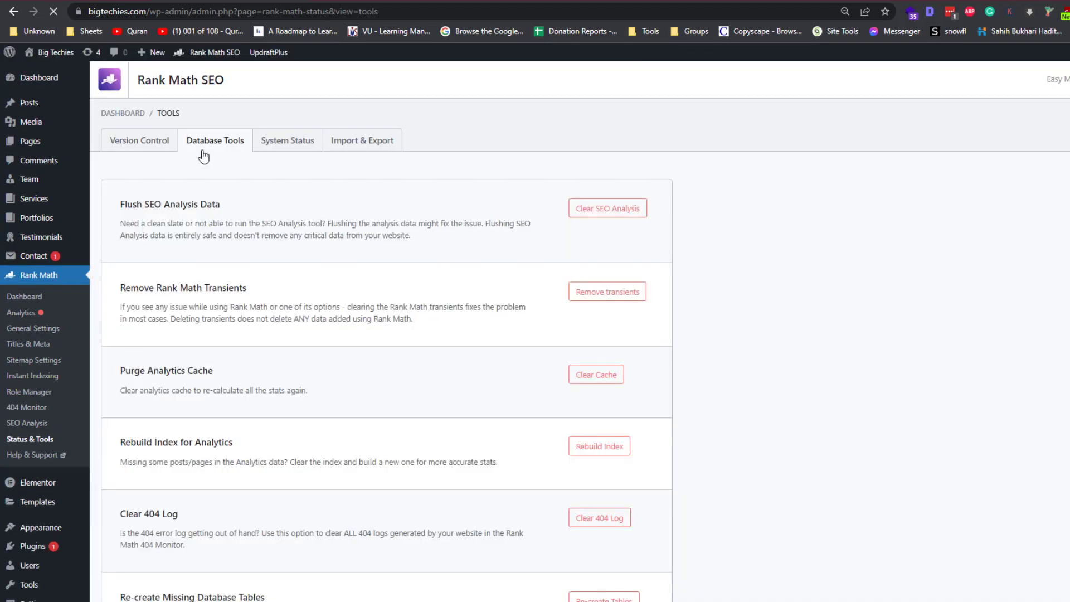
left_click(350, 144)
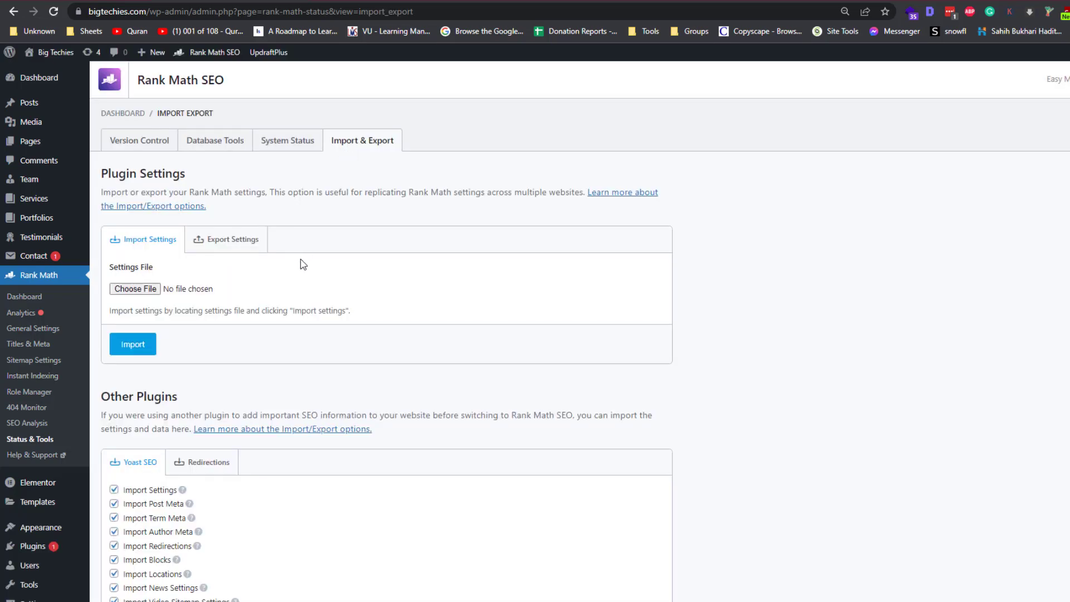
scroll(265, 310, "down", 3)
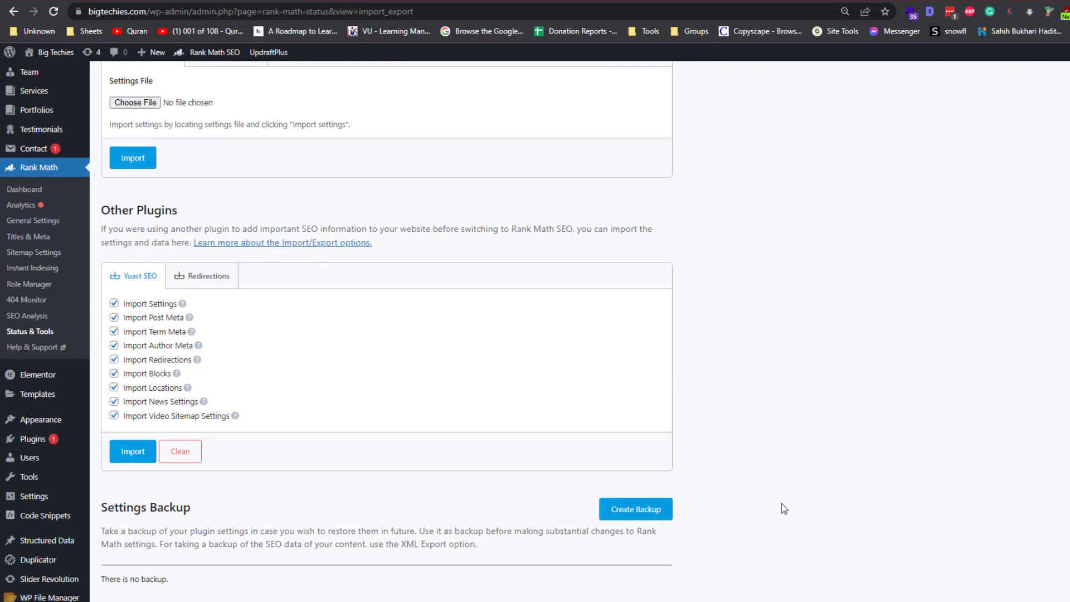
scroll(782, 503, "up", 3)
scroll(780, 524, "down", 3)
scroll(780, 525, "up", 3)
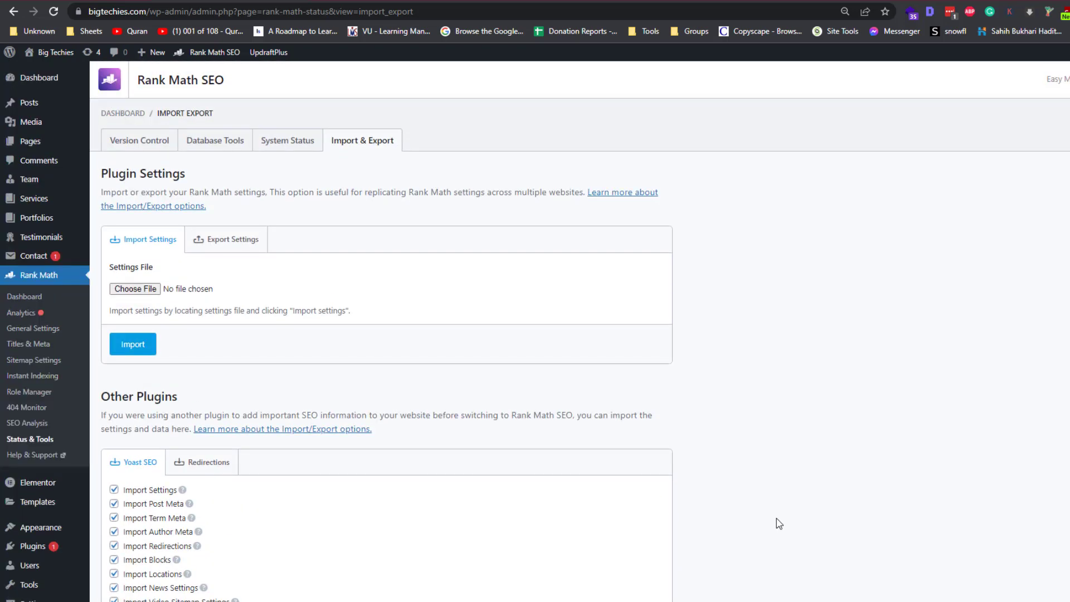
left_click(220, 243)
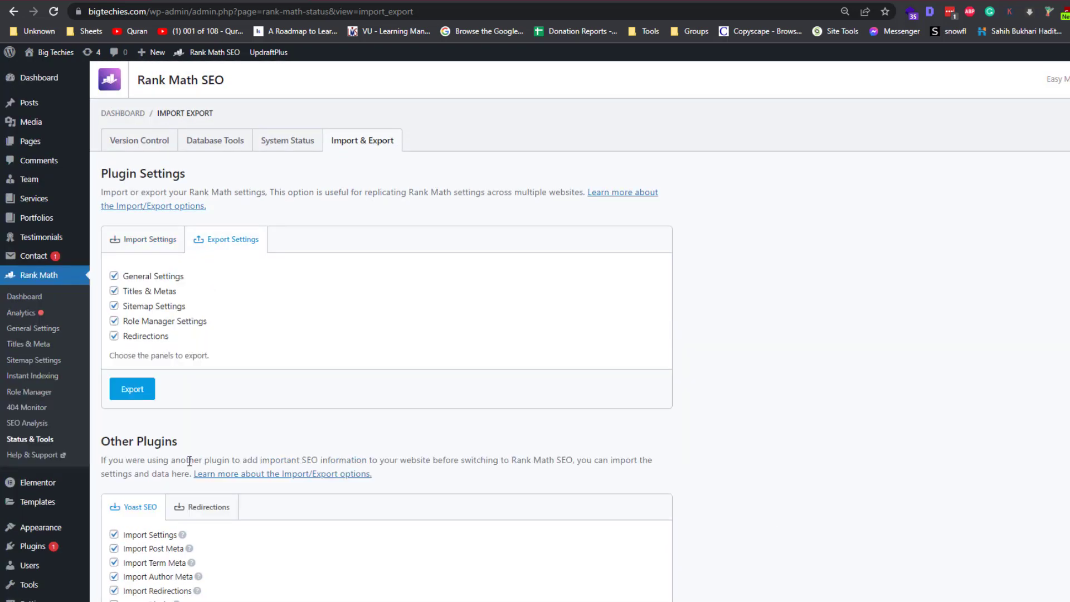
left_click(195, 505)
left_click(146, 513)
Open the site's SEO Analysis and examine the score and the Priority, Basic SEO, Advanced SEO and Performance test results.
left_click(385, 230)
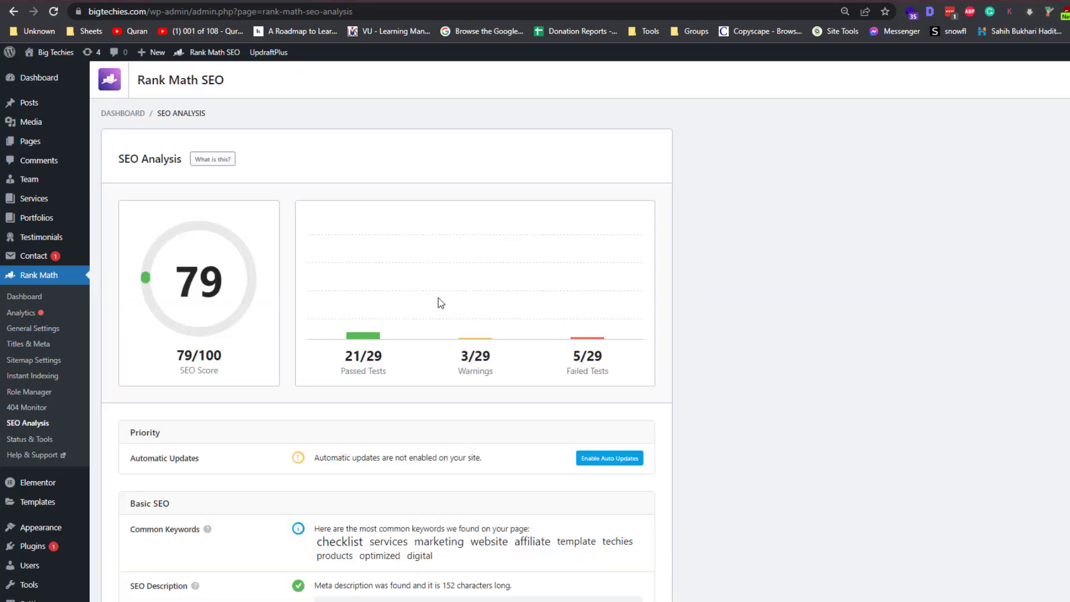
scroll(505, 341, "down", 3)
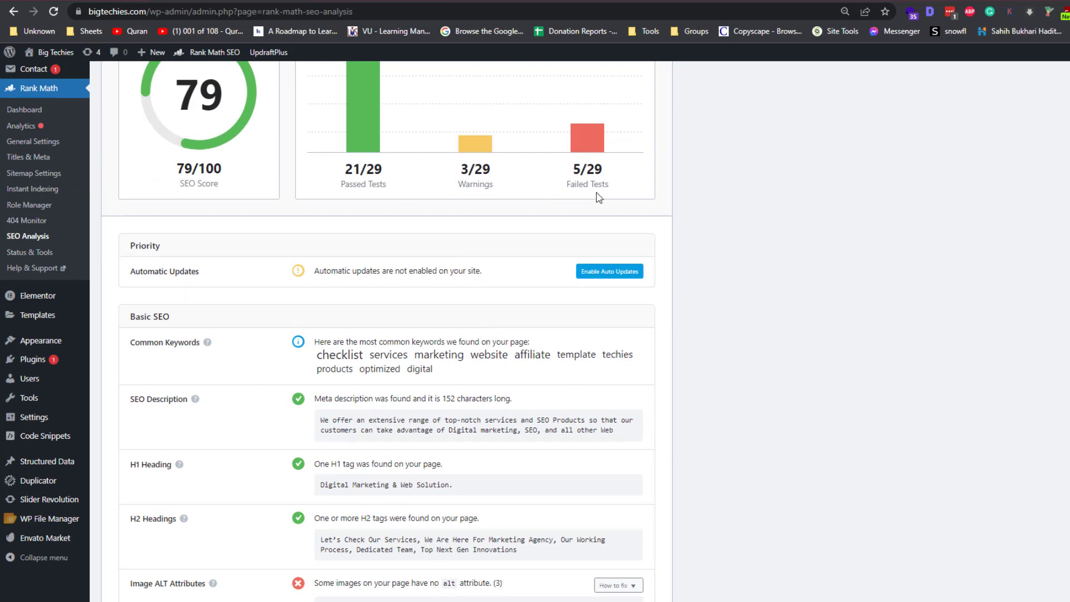
scroll(596, 197, "down", 5)
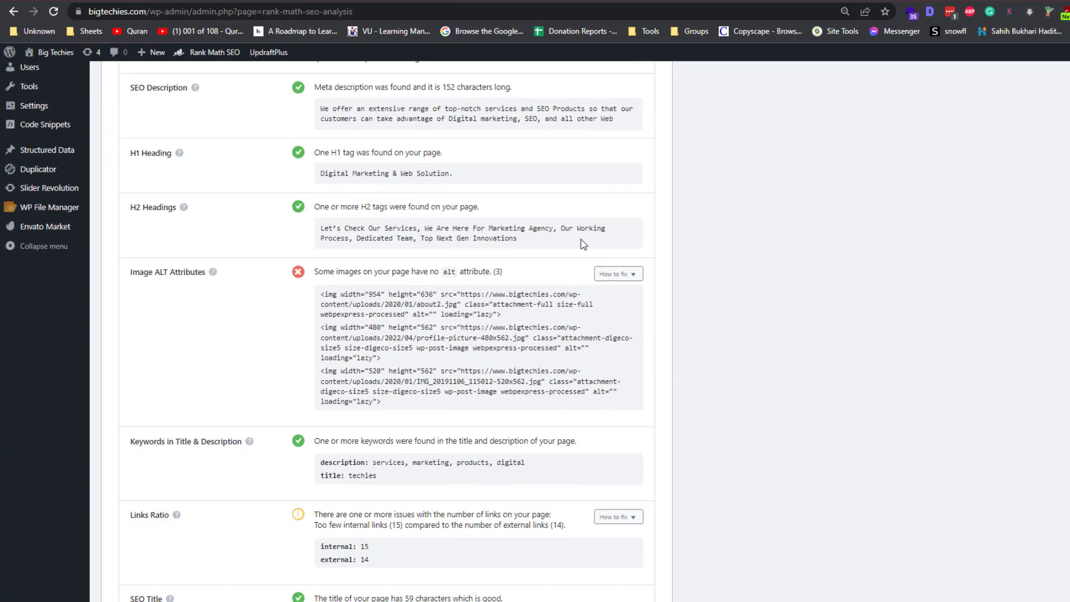
scroll(552, 237, "down", 3)
scroll(538, 260, "down", 5)
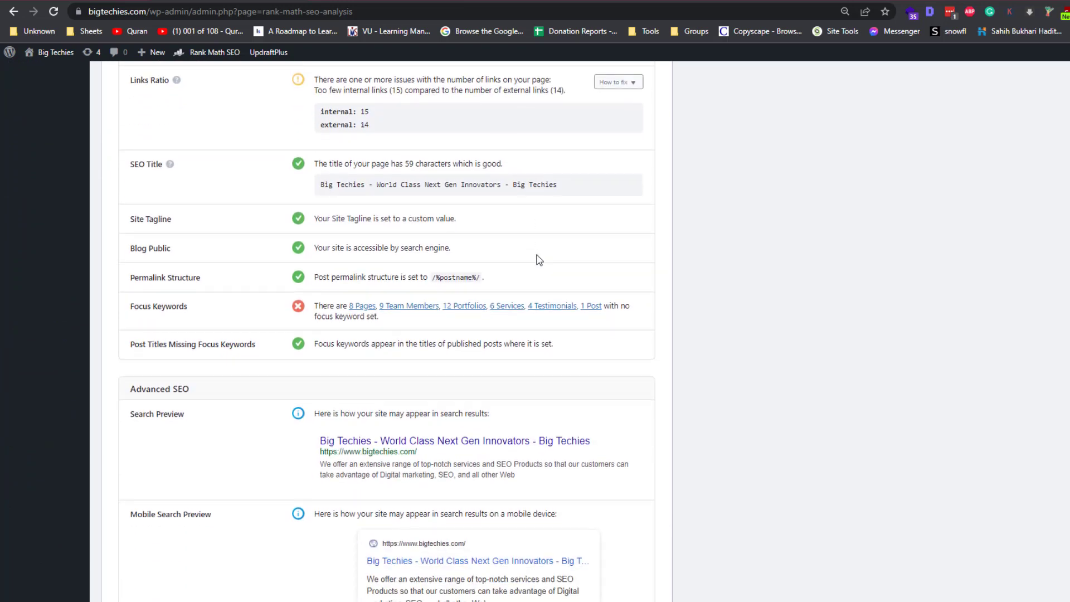
scroll(539, 260, "down", 12)
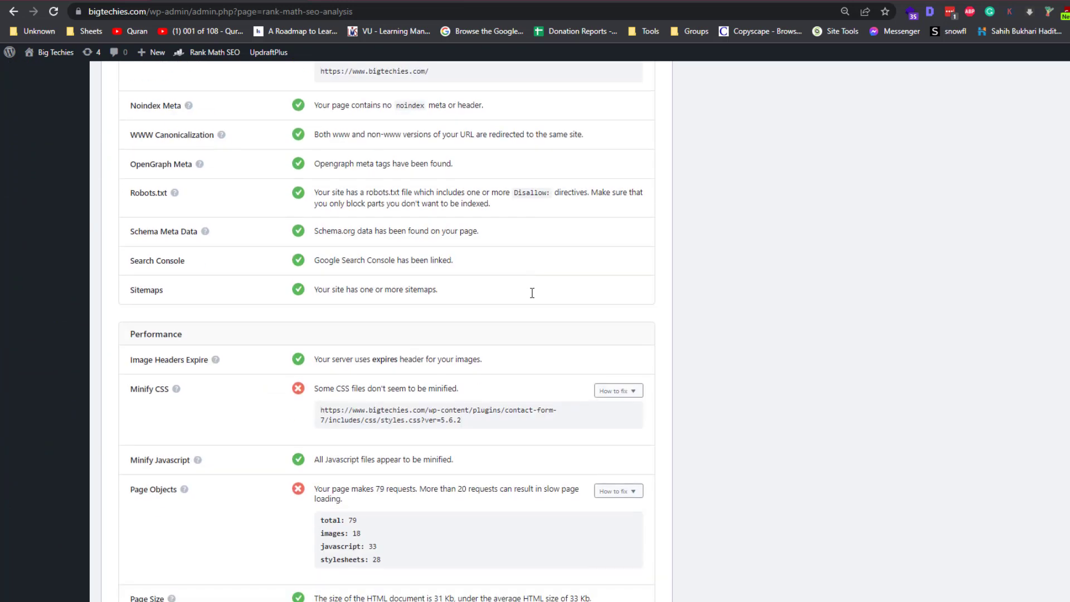
scroll(532, 301, "down", 7)
scroll(575, 443, "up", 8)
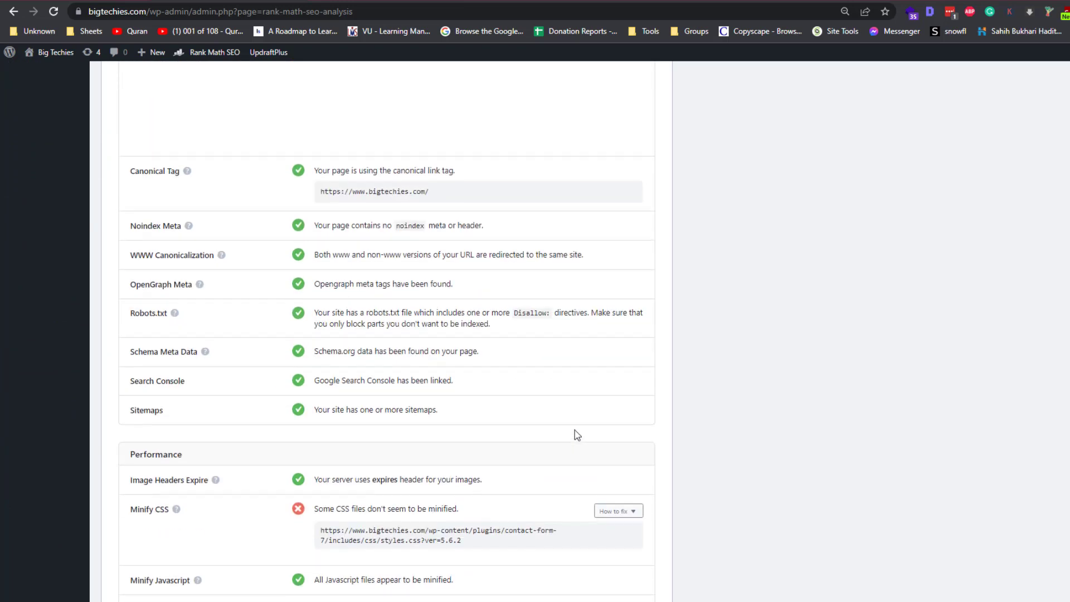
scroll(575, 432, "up", 20)
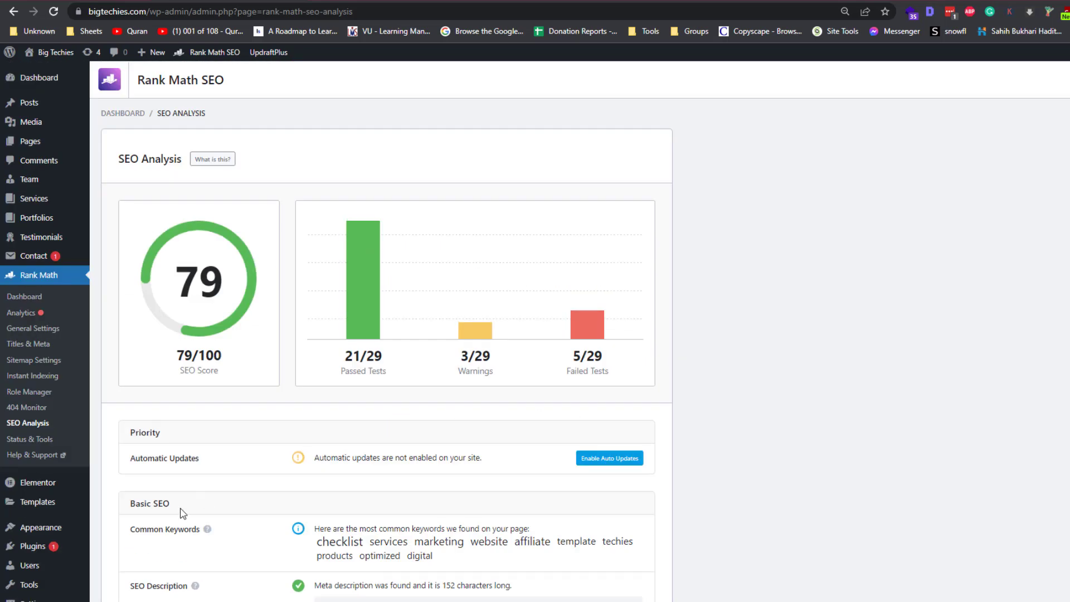